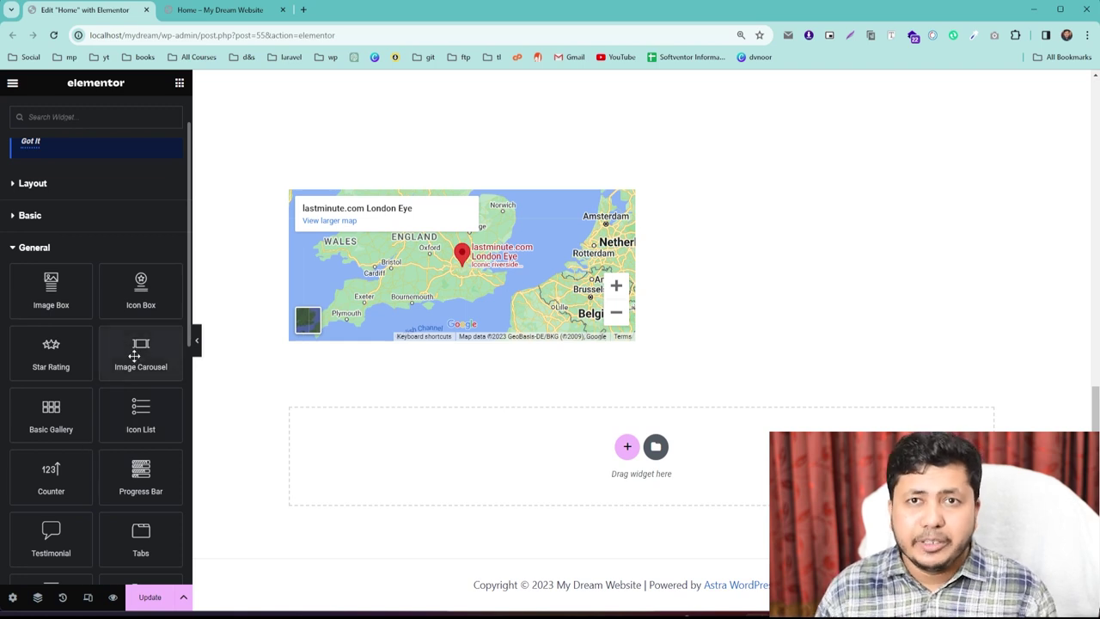
Look through the available widgets in the General category of the widget list.
scroll(123, 349, down, 3)
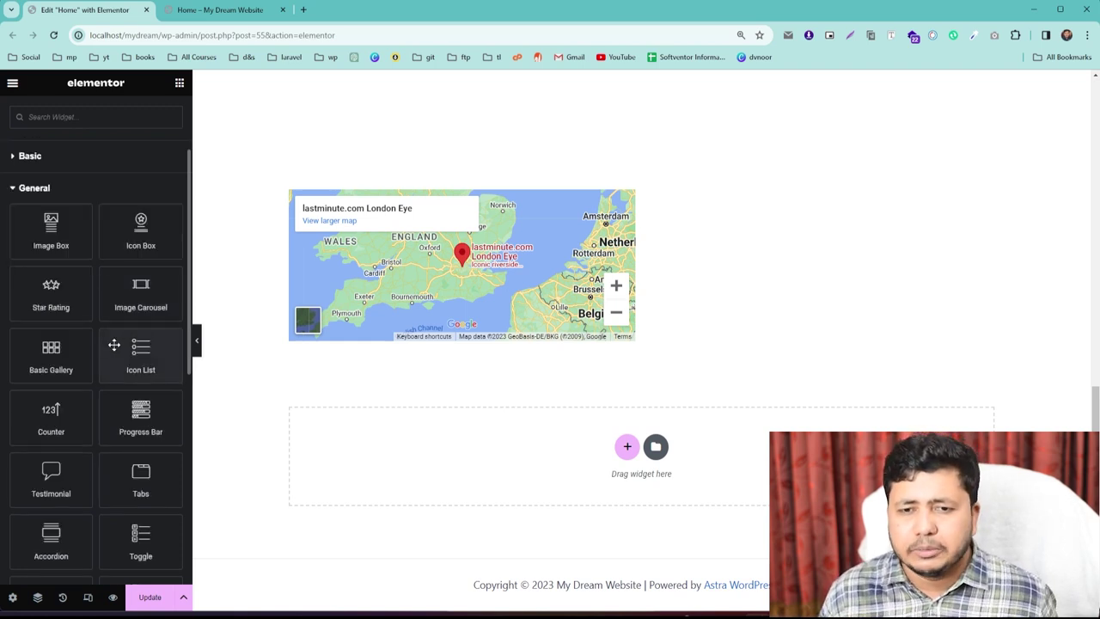
scroll(113, 347, down, 4)
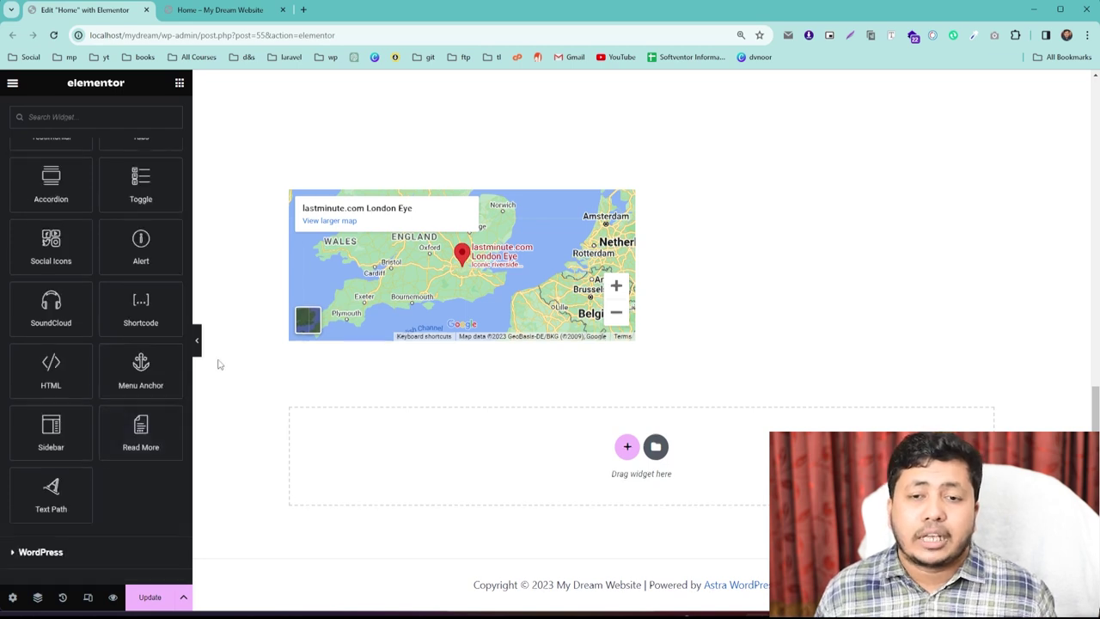
scroll(216, 363, up, 2)
scroll(123, 360, up, 3)
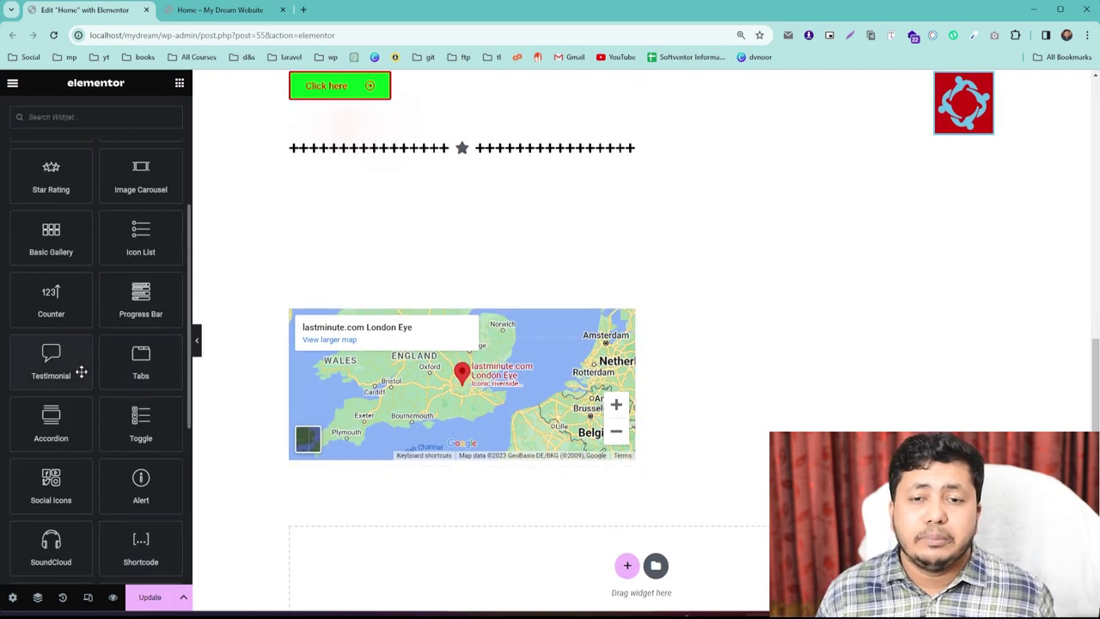
scroll(81, 371, down, 1)
scroll(421, 262, down, 1)
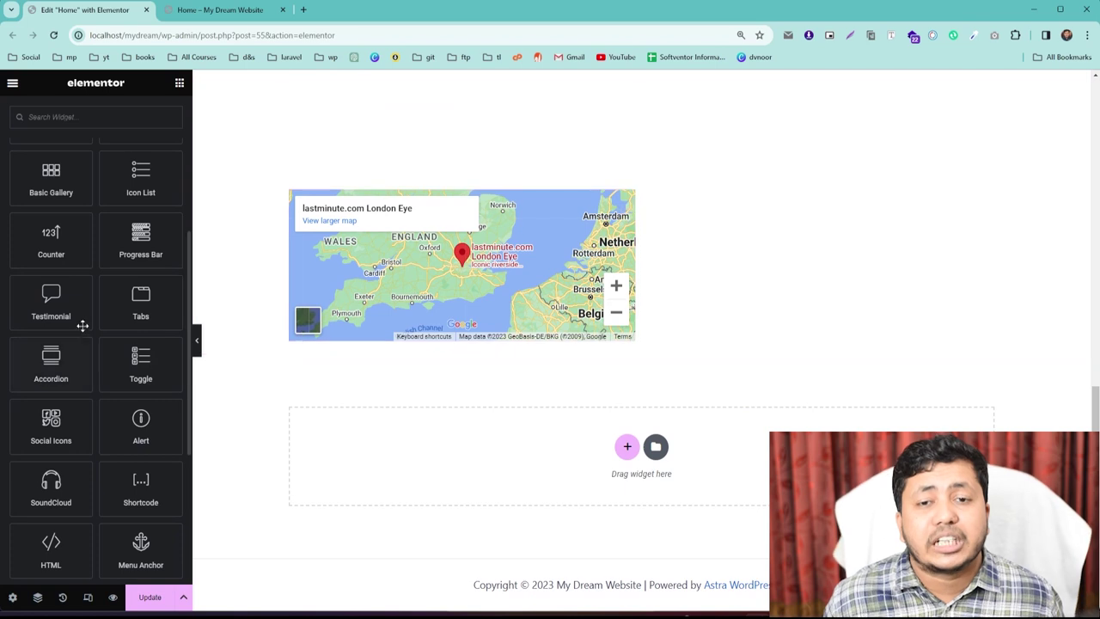
scroll(86, 318, up, 2)
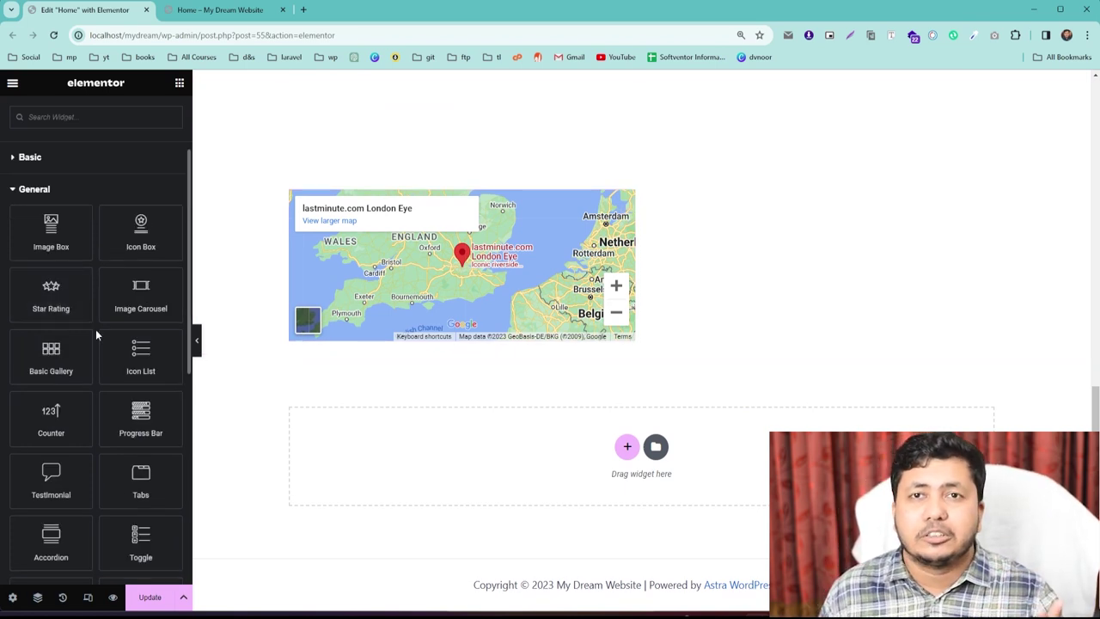
scroll(96, 330, up, 1)
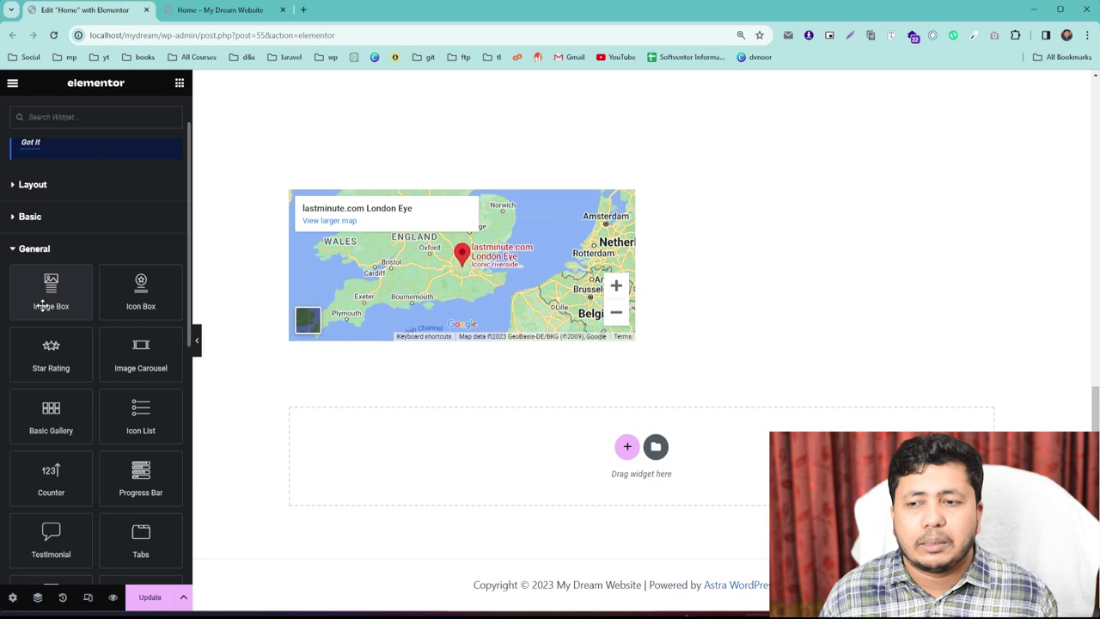
Add a two-column container below the map and place an Image Box widget in its first column.
click(626, 446)
click(607, 478)
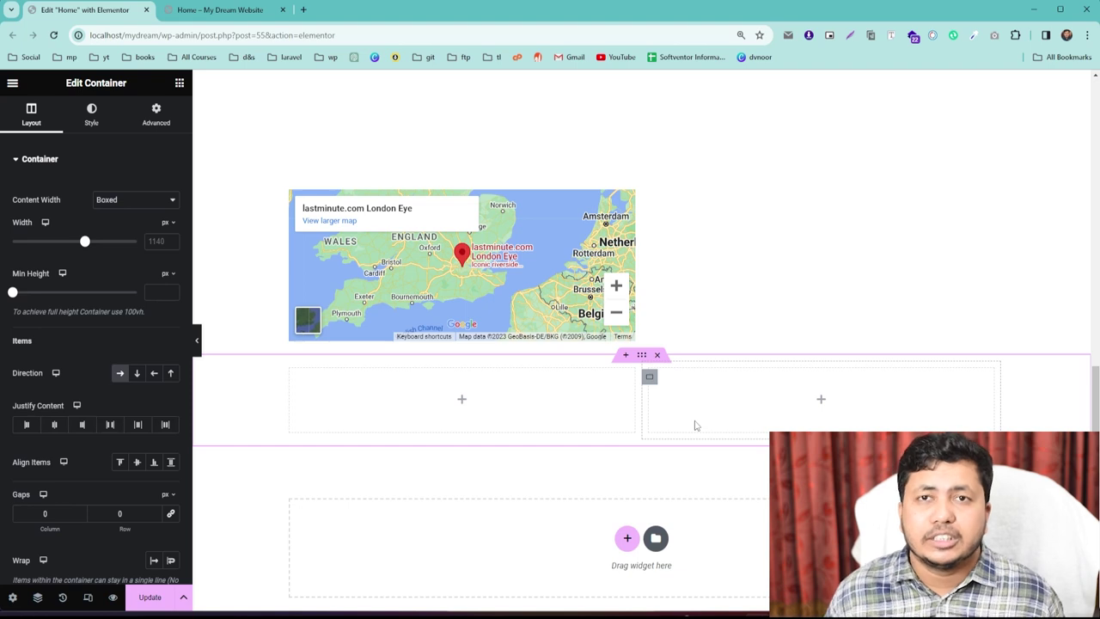
click(179, 83)
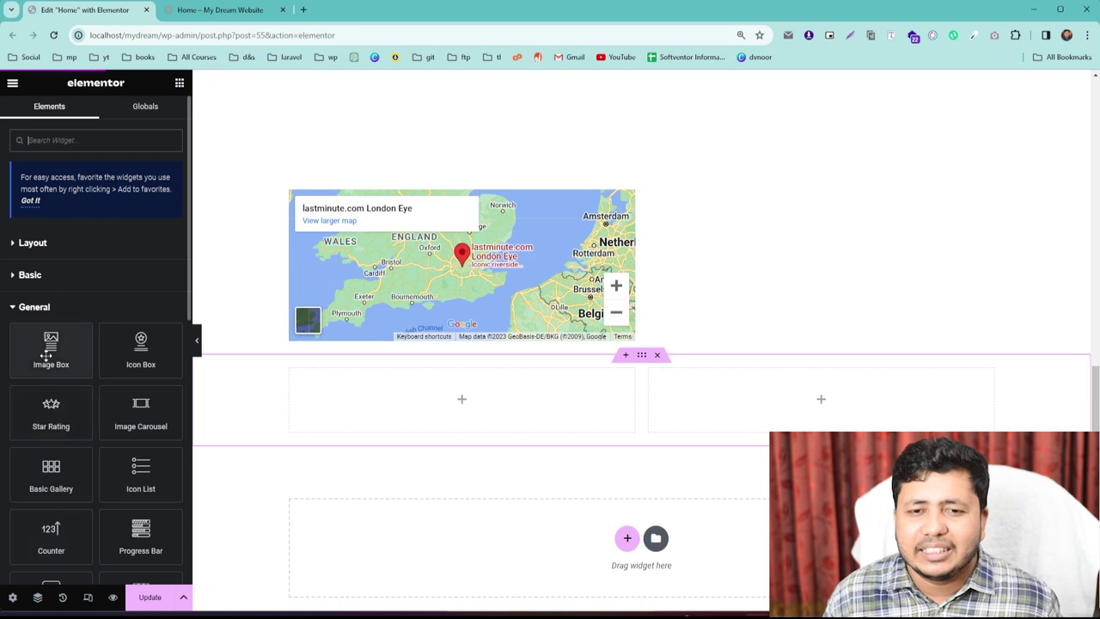
drag(49, 350, 417, 402)
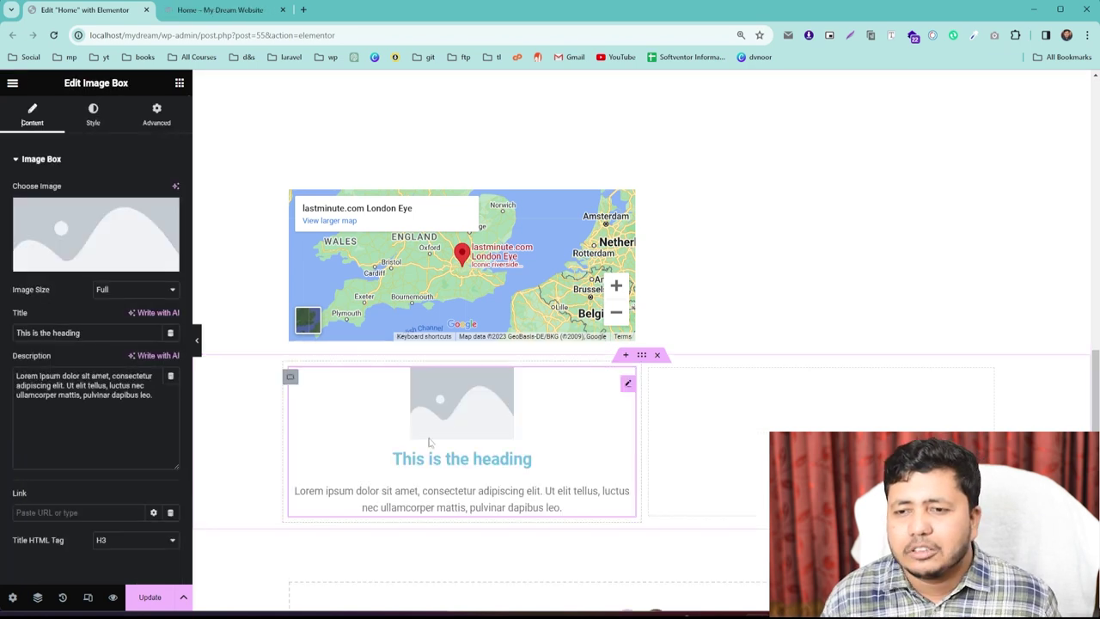
scroll(504, 343, down, 1)
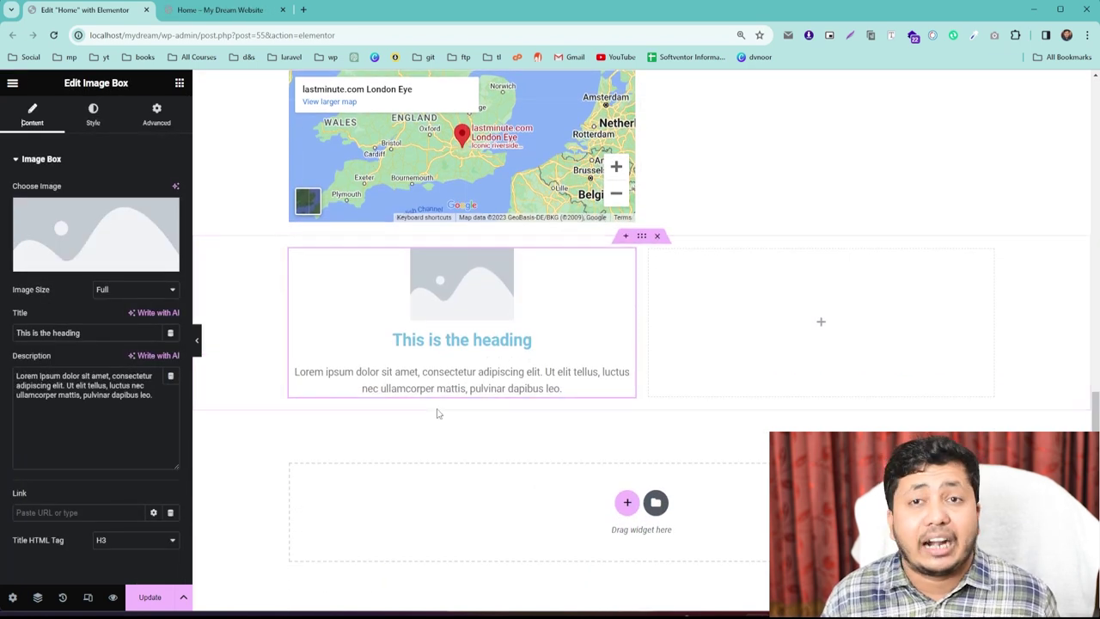
Narrow the column holding the image box and set the box's image to bg31-600x800 from the media library.
drag(635, 314, 538, 308)
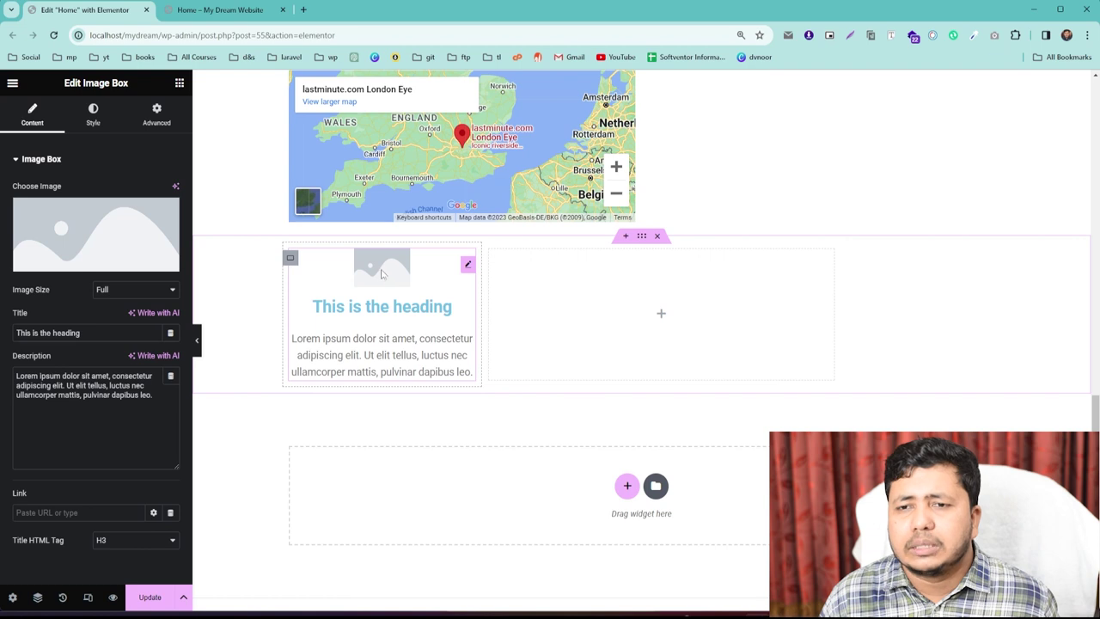
click(92, 224)
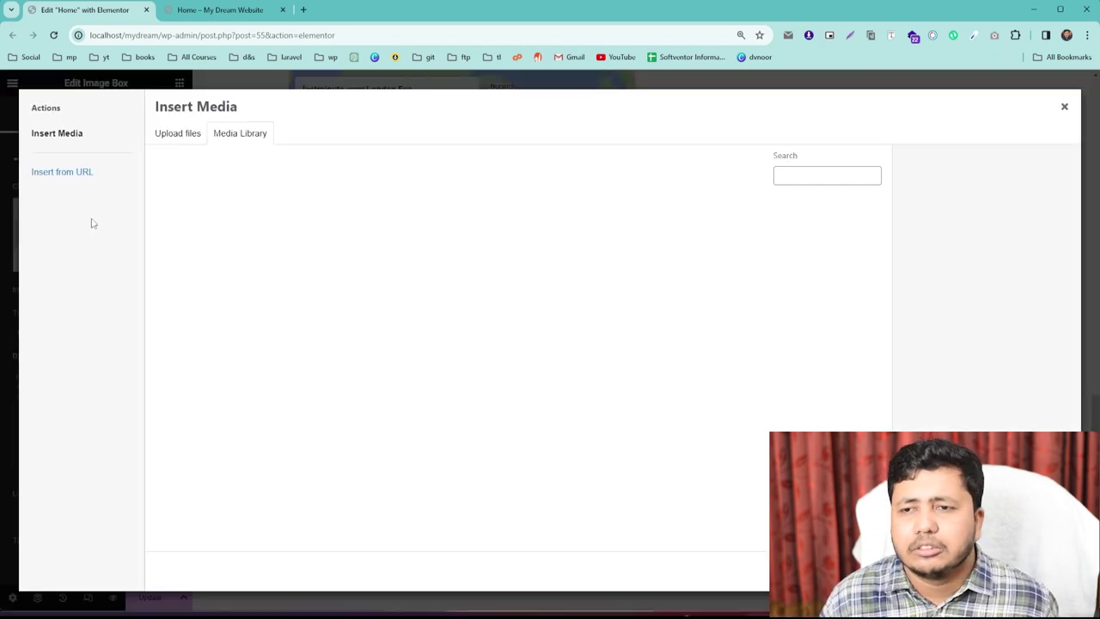
scroll(687, 429, down, 2)
click(760, 491)
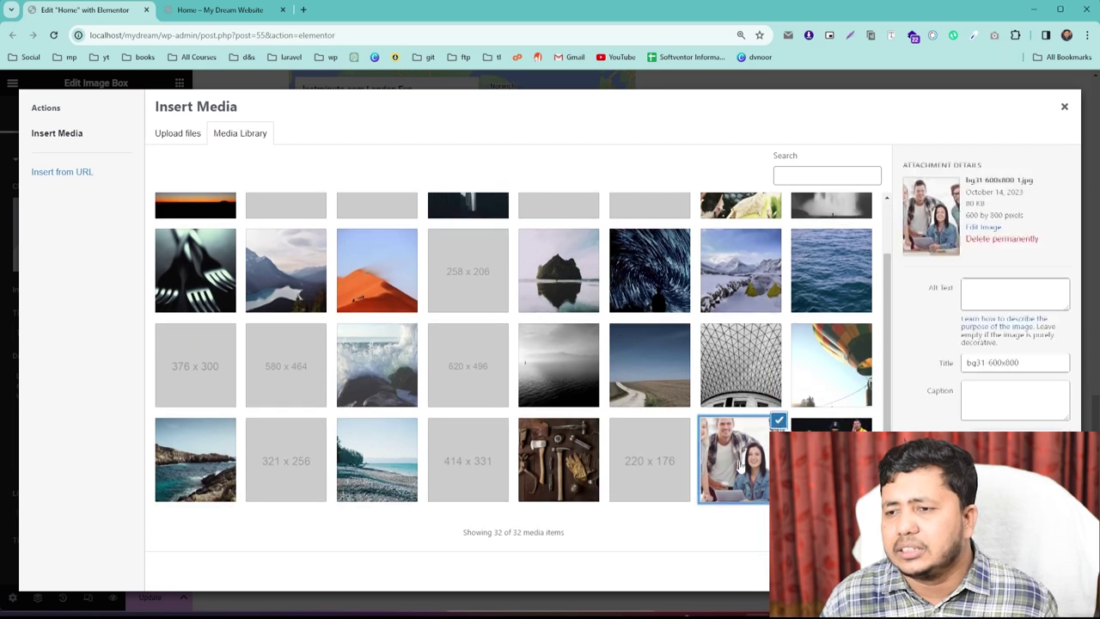
click(1036, 592)
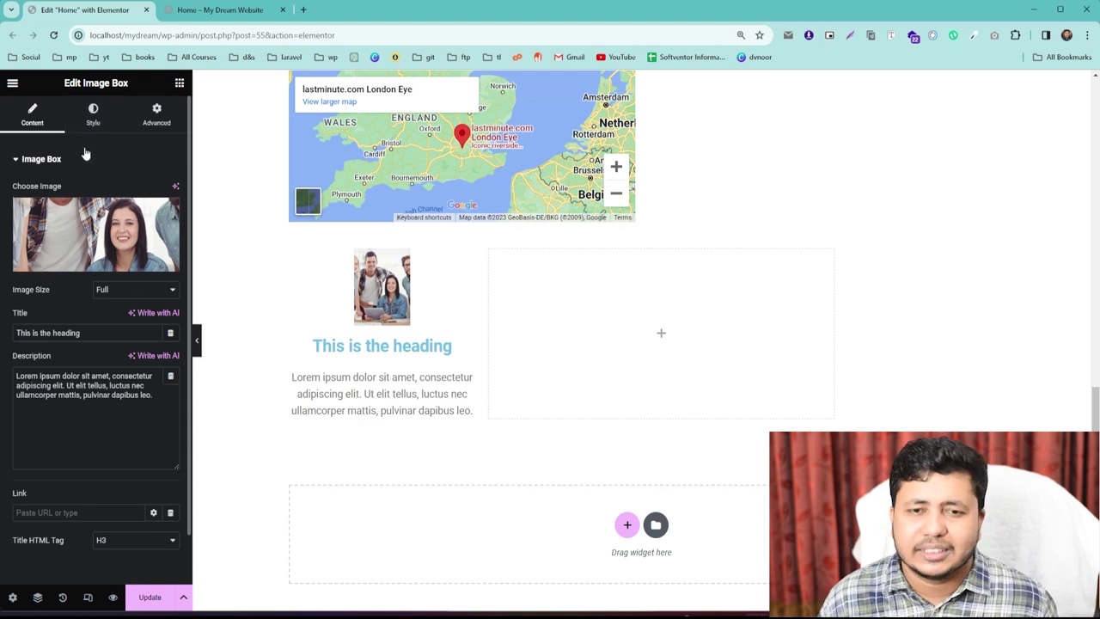
Review the title and description texts in the image box's content settings.
scroll(64, 325, down, 1)
drag(88, 275, 10, 289)
click(70, 302)
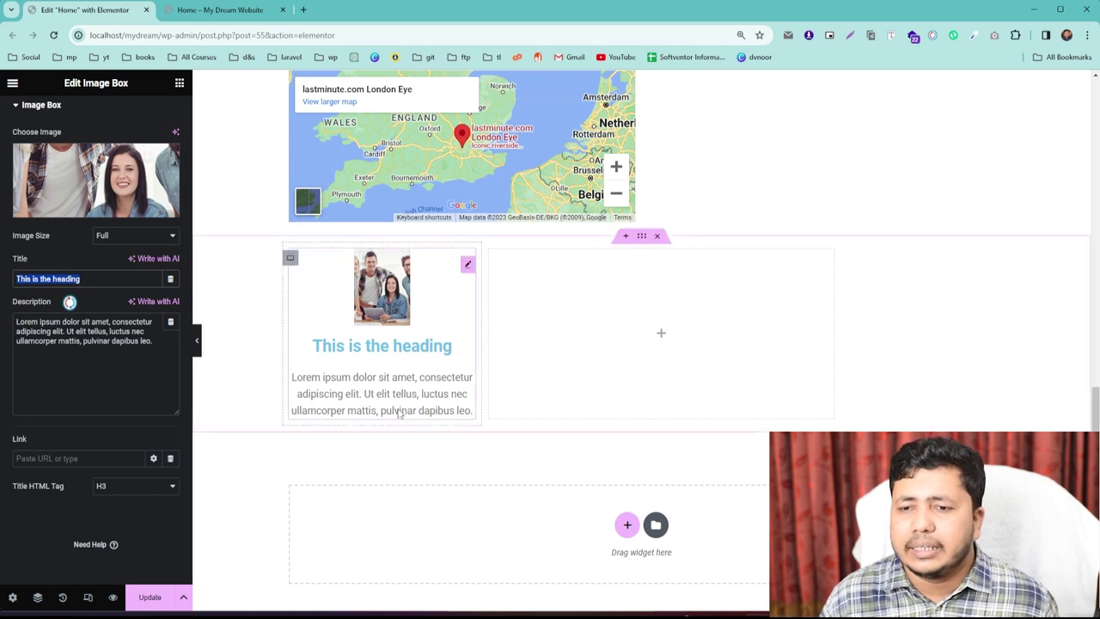
click(151, 342)
drag(151, 342, 10, 305)
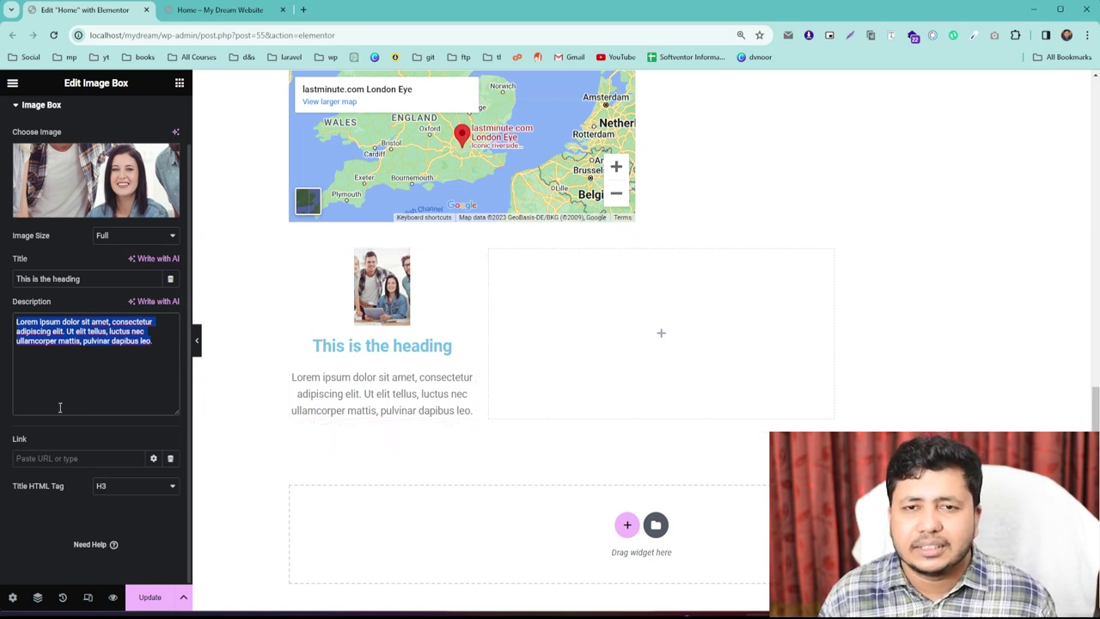
scroll(91, 349, up, 1)
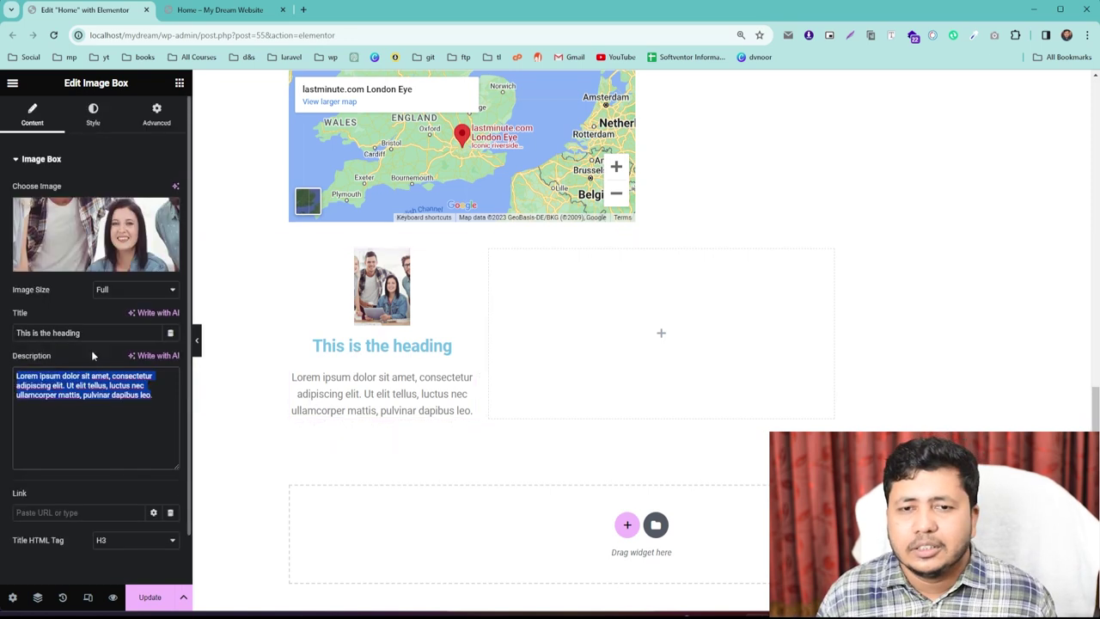
Try the left image position with middle and bottom vertical alignment, and return the image position to Top.
click(94, 116)
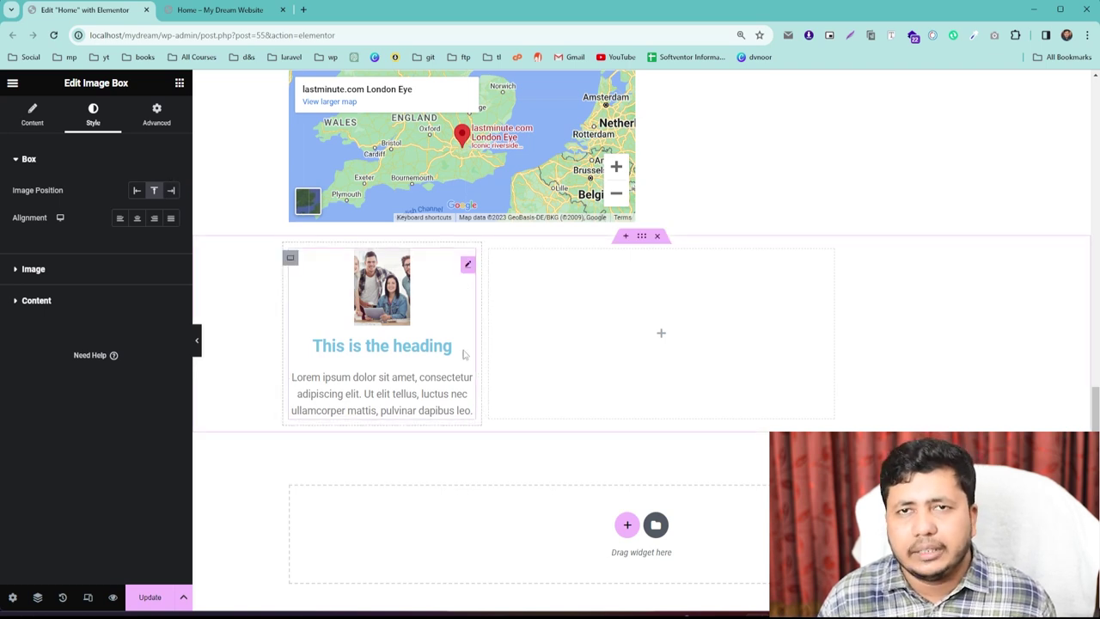
click(137, 190)
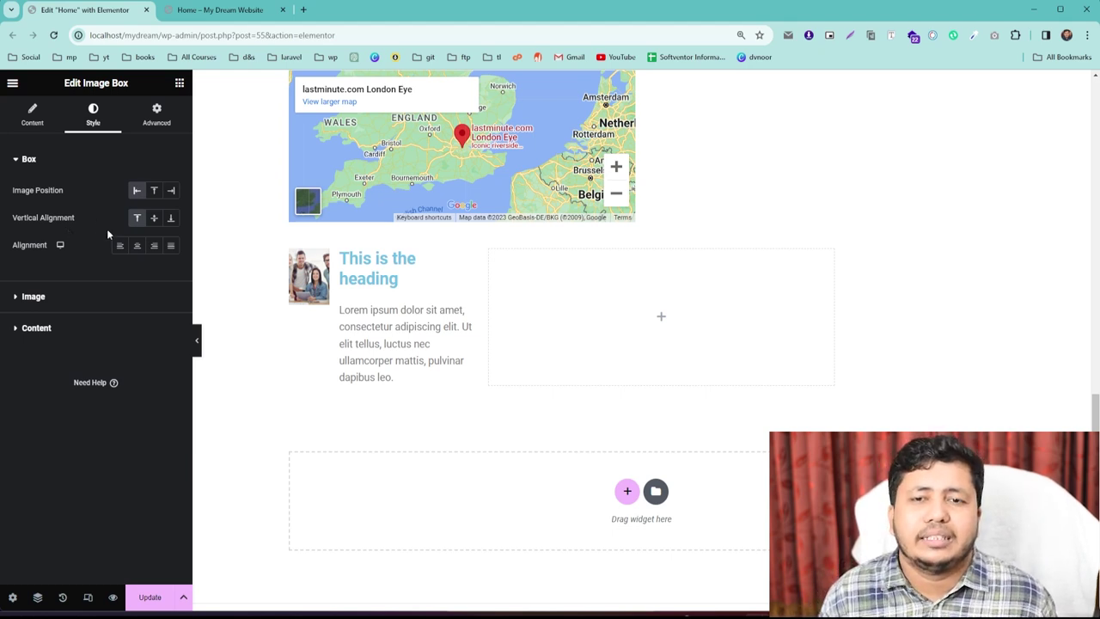
click(153, 220)
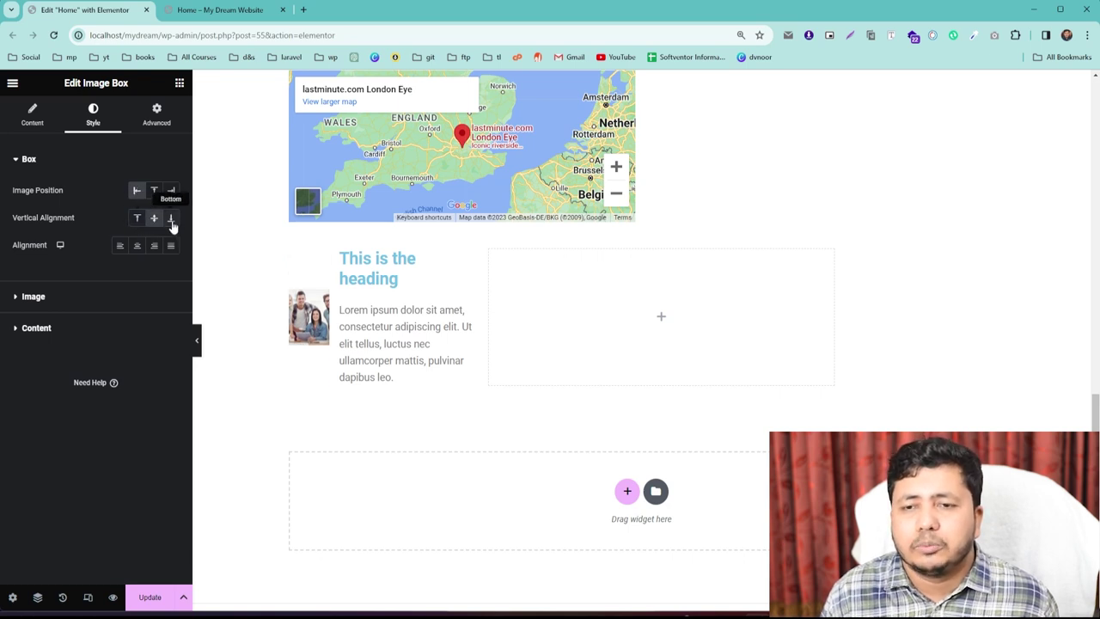
click(171, 220)
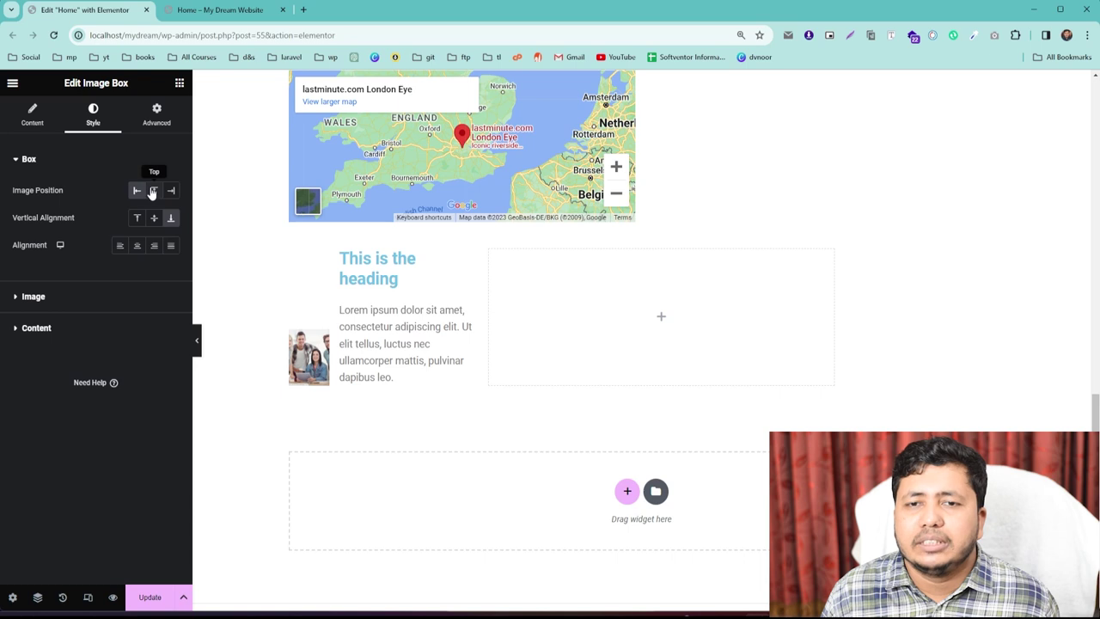
click(153, 190)
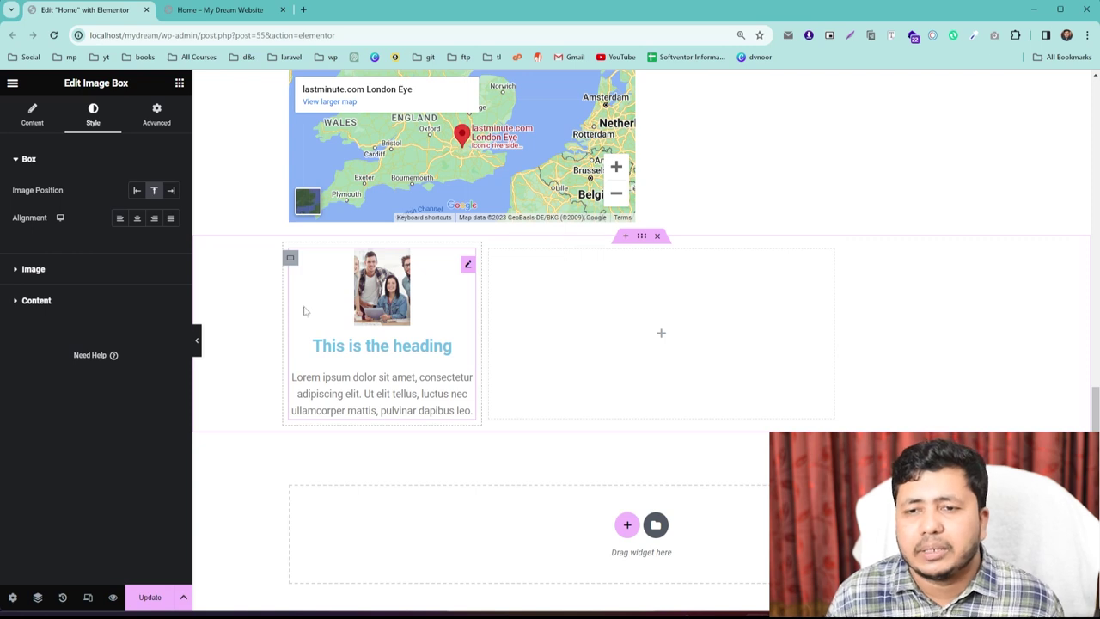
Try left, center and right alignment for the image box and set its alignment to Justified.
click(120, 220)
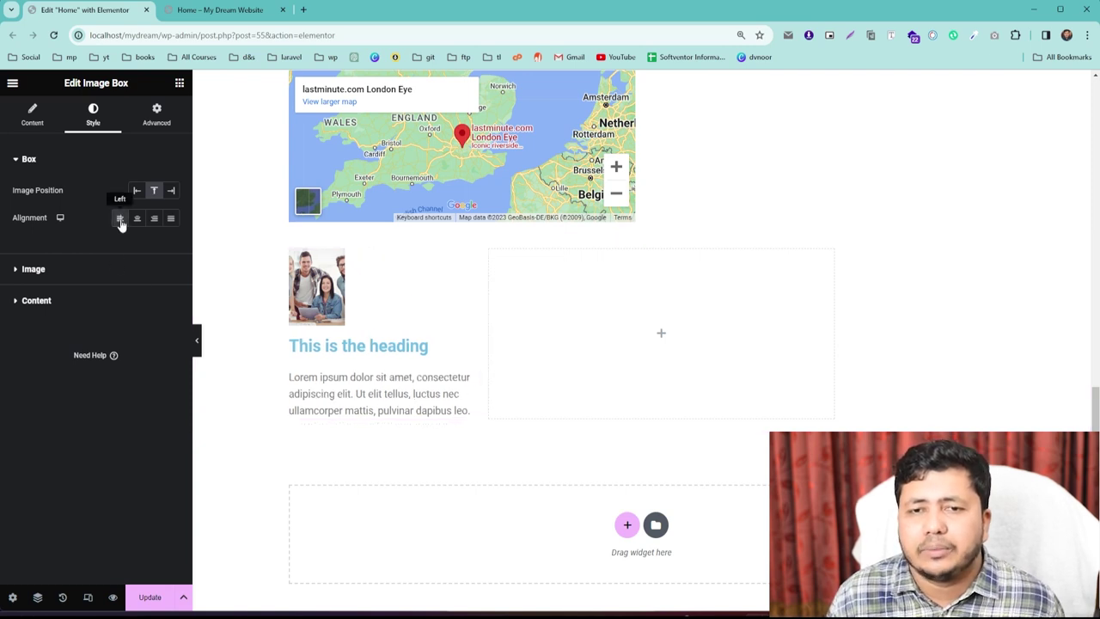
click(141, 222)
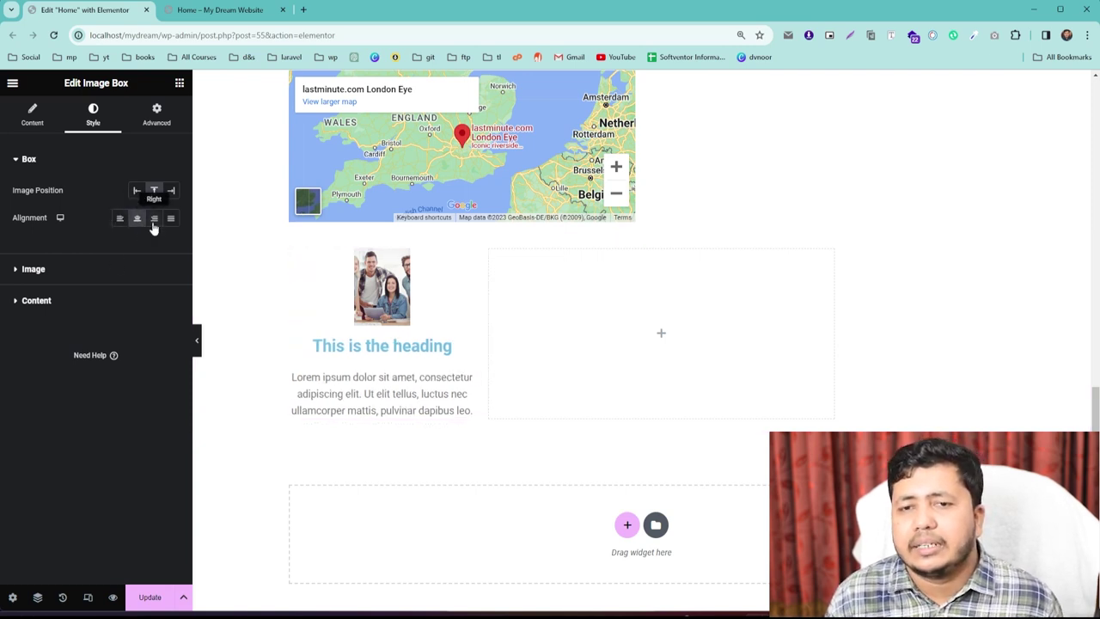
click(154, 220)
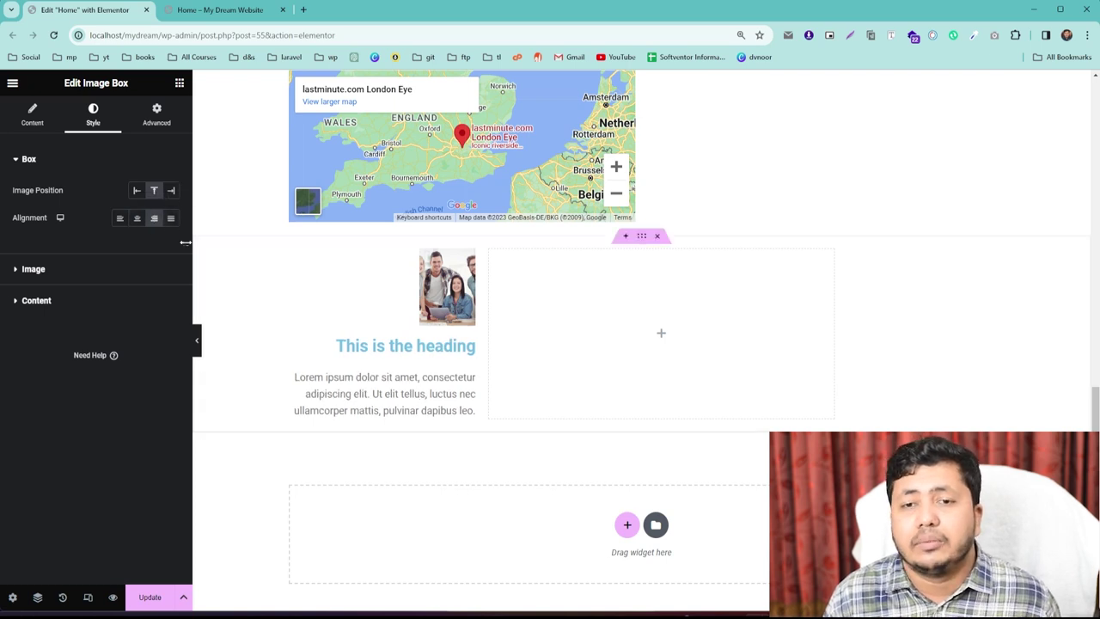
click(171, 220)
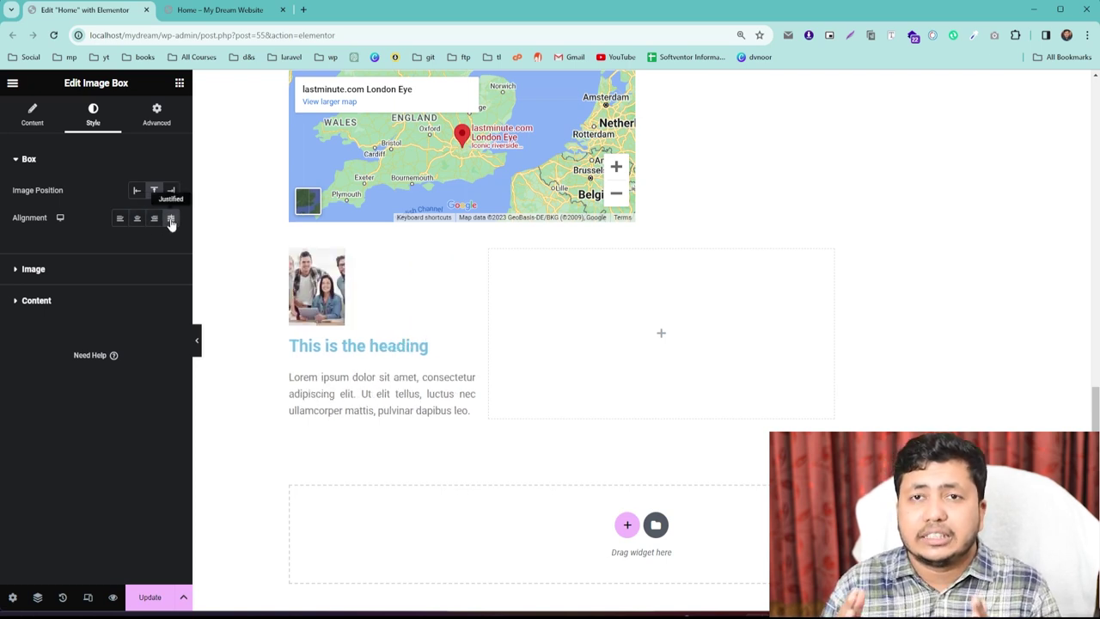
Set the image box's image spacing to 13 px and the image width to 31%.
click(40, 272)
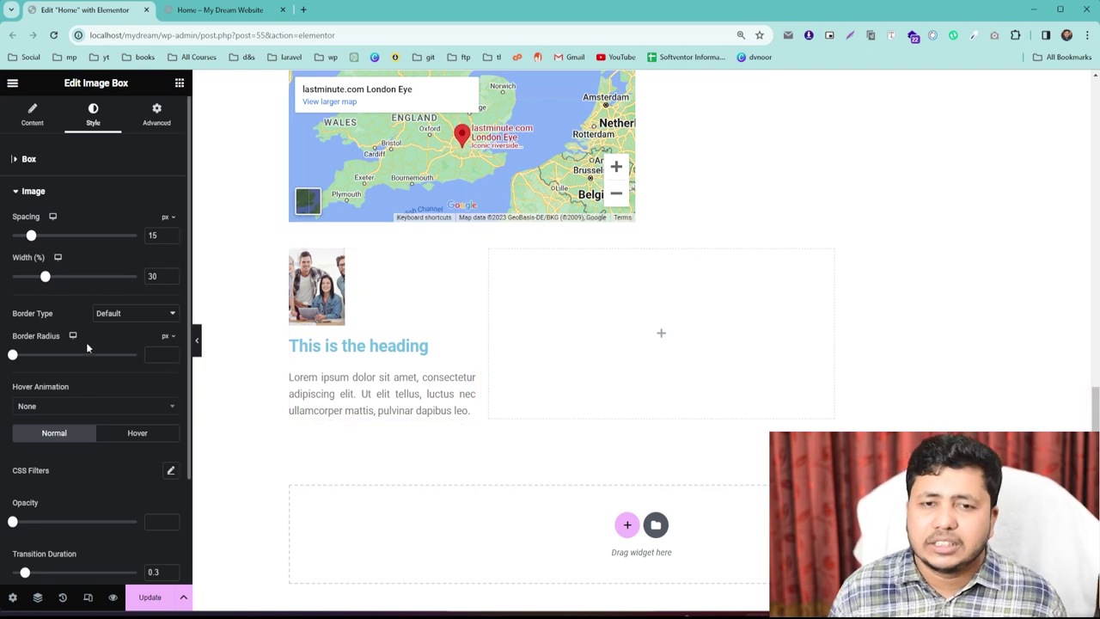
mouse_move(35, 244)
mouse_down()
mouse_move(51, 246)
mouse_move(31, 247)
mouse_up()
mouse_move(39, 284)
mouse_down()
mouse_move(134, 283)
mouse_move(47, 288)
mouse_up()
Try the Grow hover animation on the image and set the hover animation to Shrink.
scroll(85, 268, down, 1)
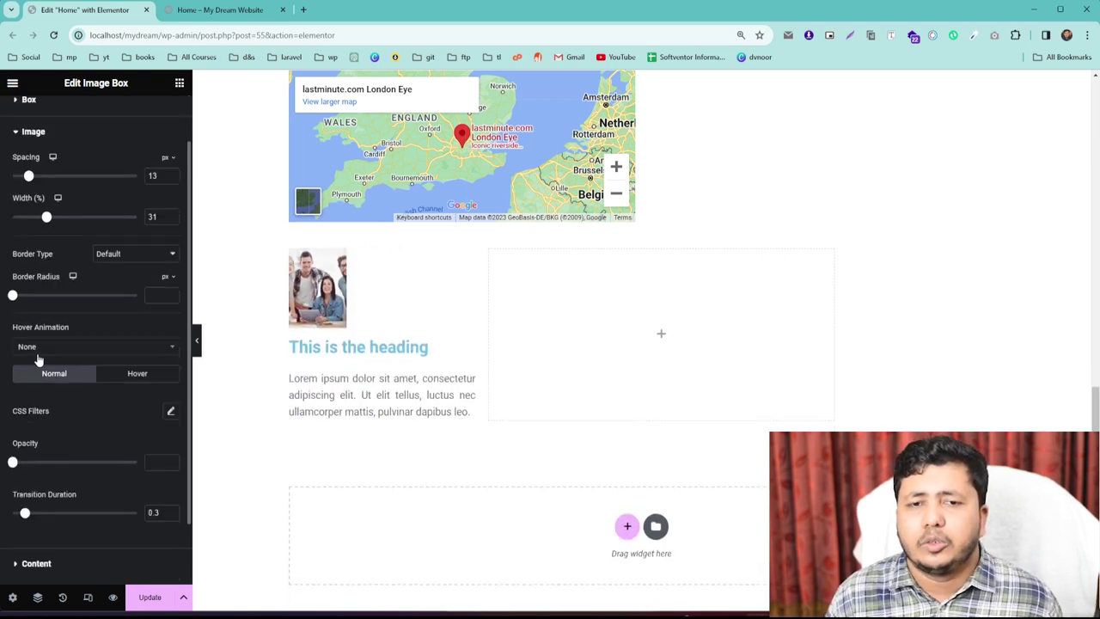
scroll(39, 359, down, 1)
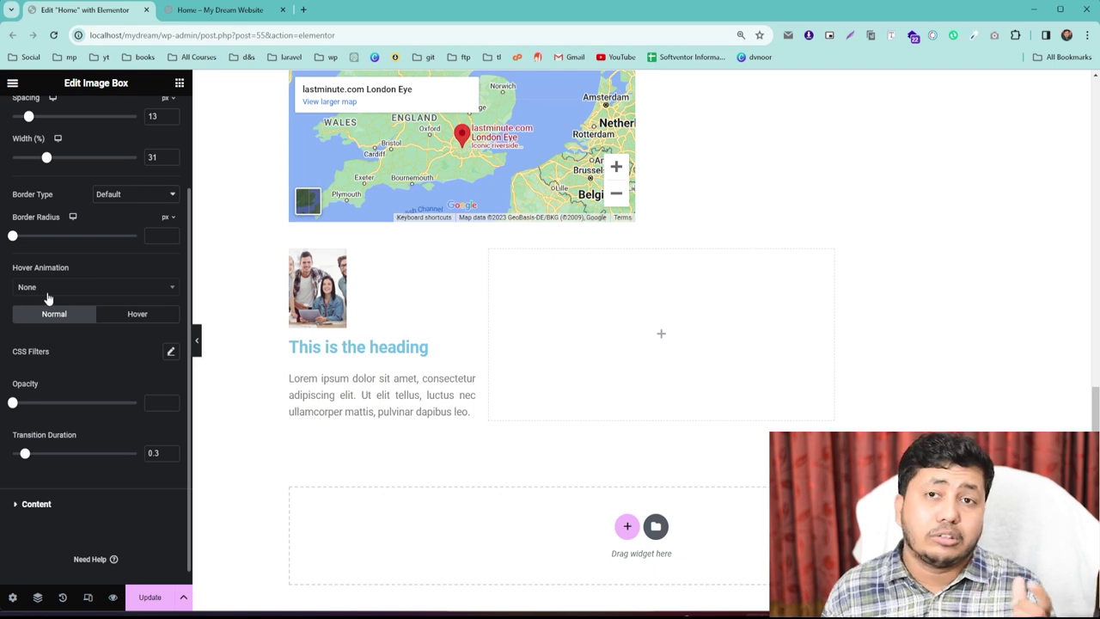
click(47, 291)
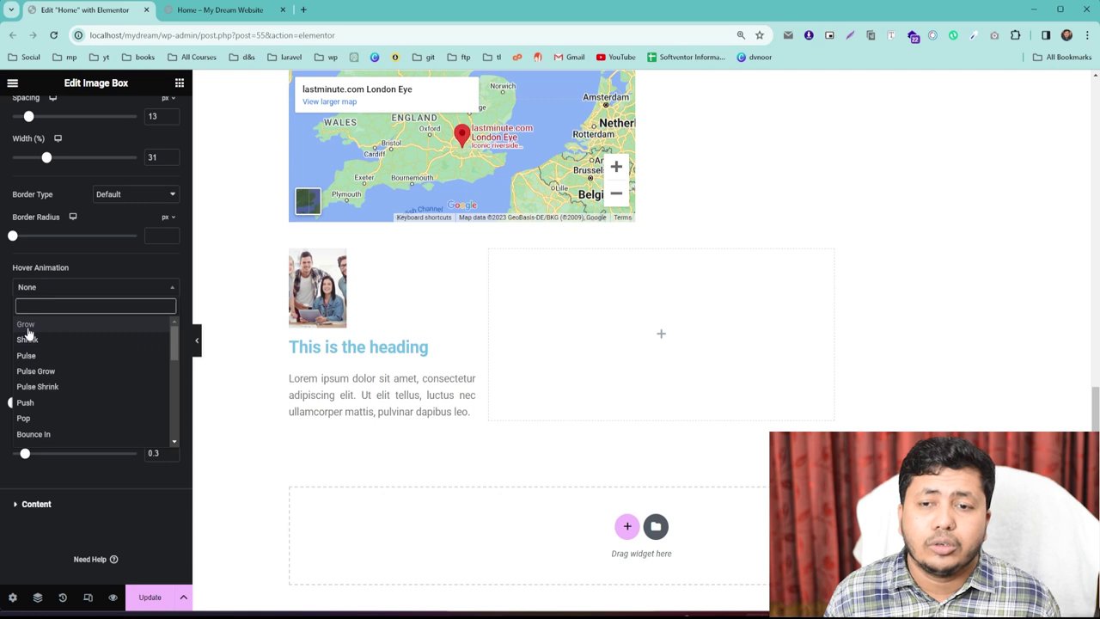
click(27, 326)
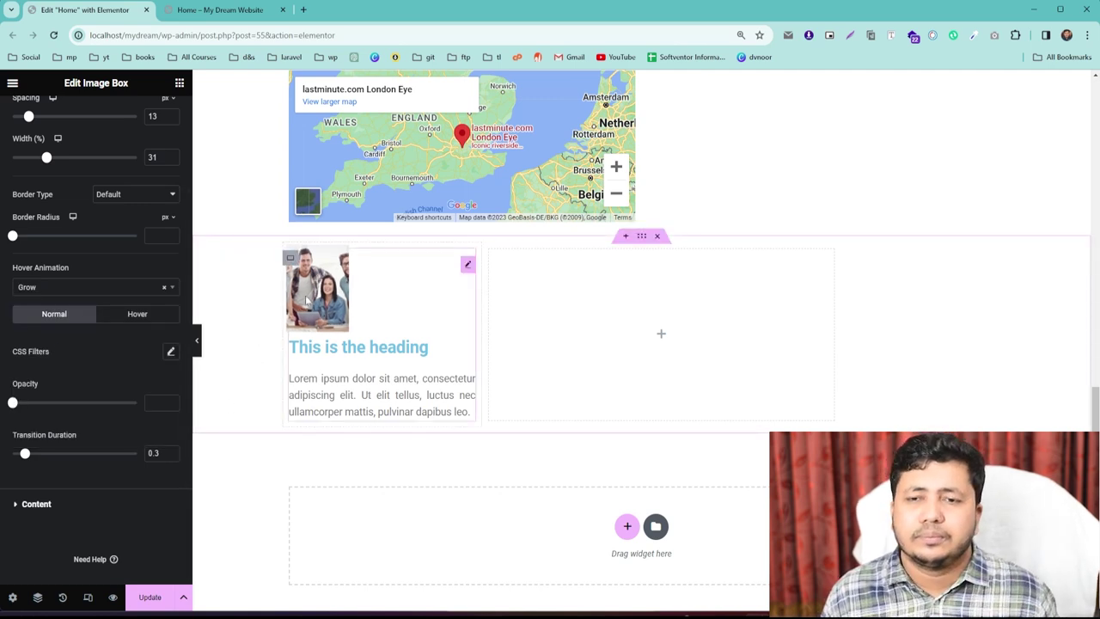
click(104, 286)
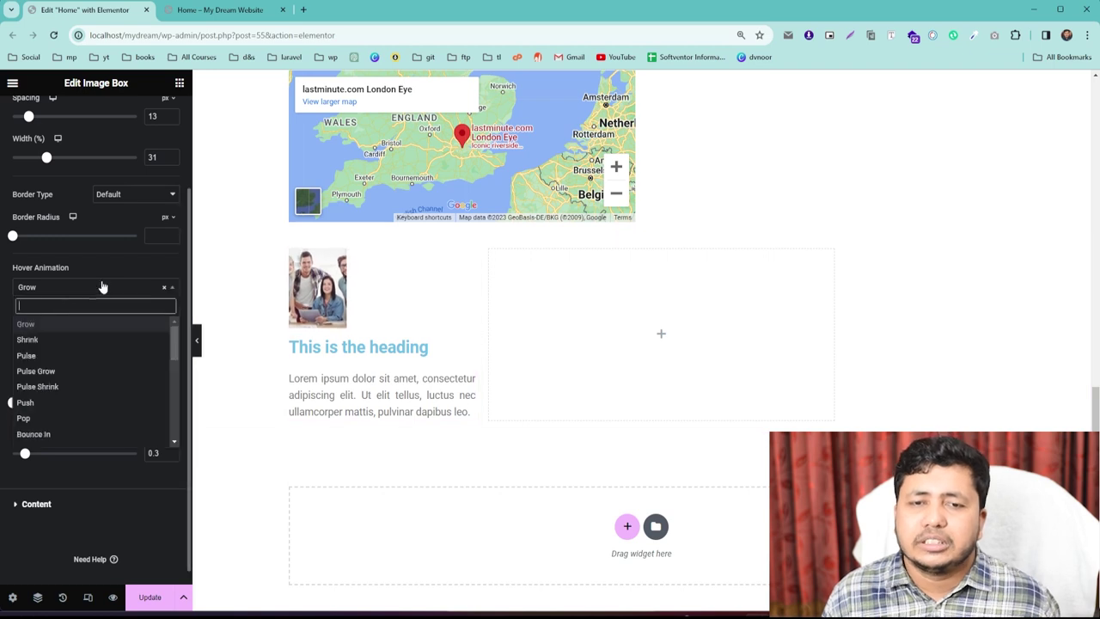
click(26, 340)
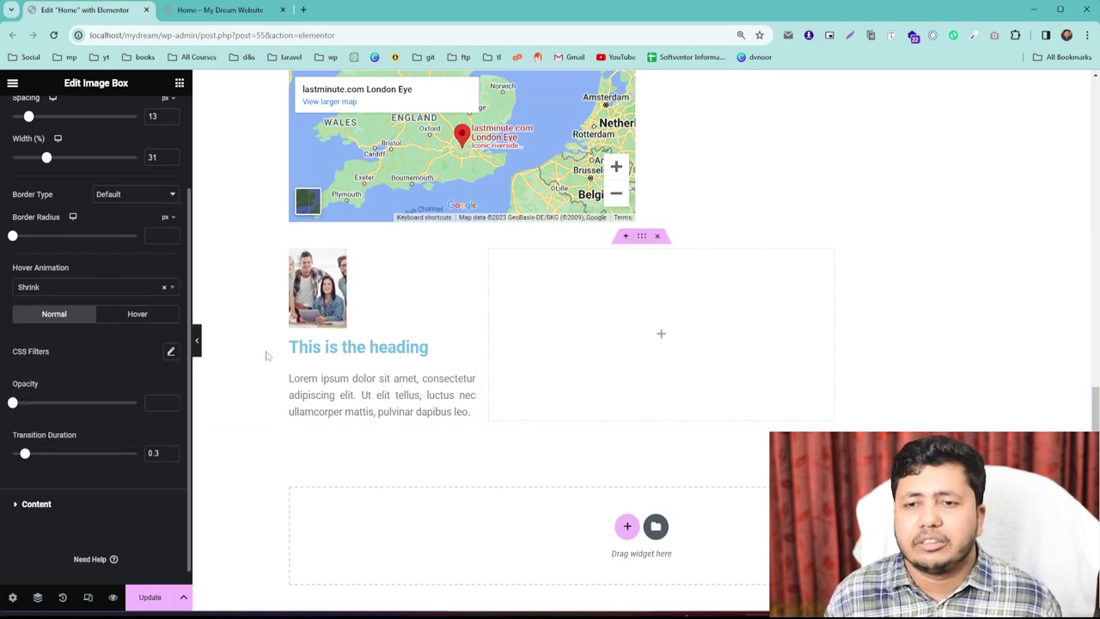
Set the image's CSS filters to blur 0, brightness 114, contrast 92, saturation 200 and hue 77.
scroll(129, 352, down, 1)
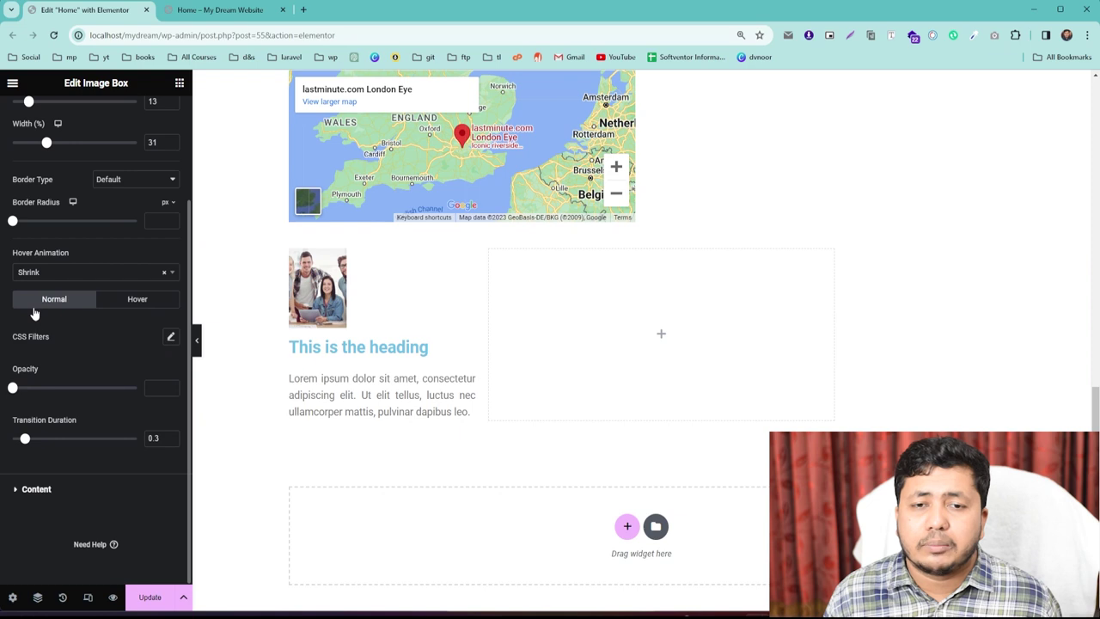
click(170, 339)
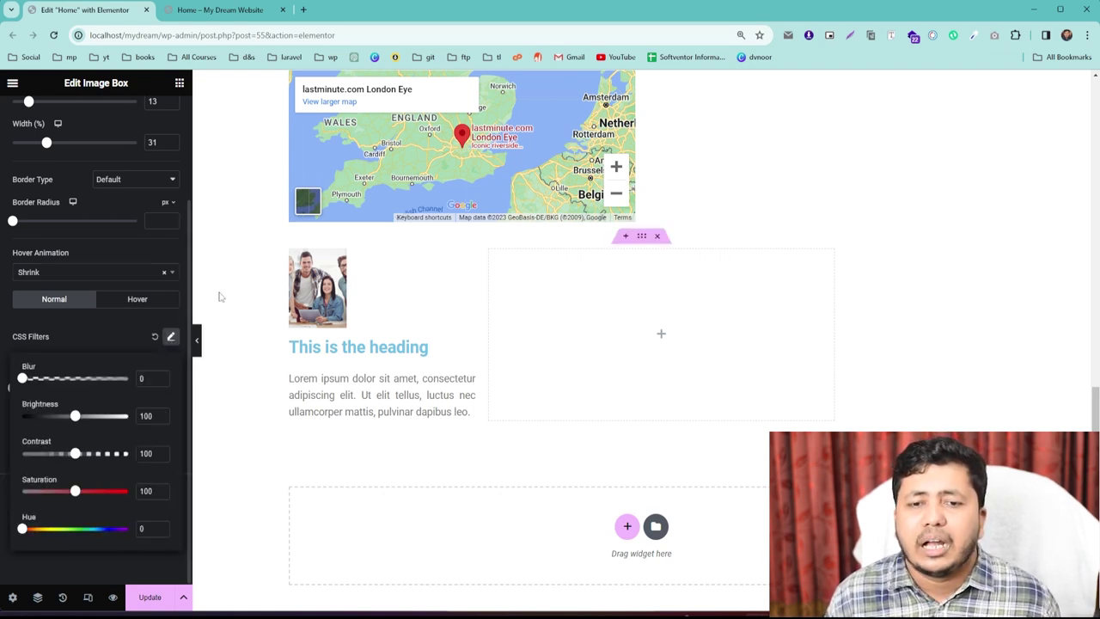
scroll(218, 294, down, 1)
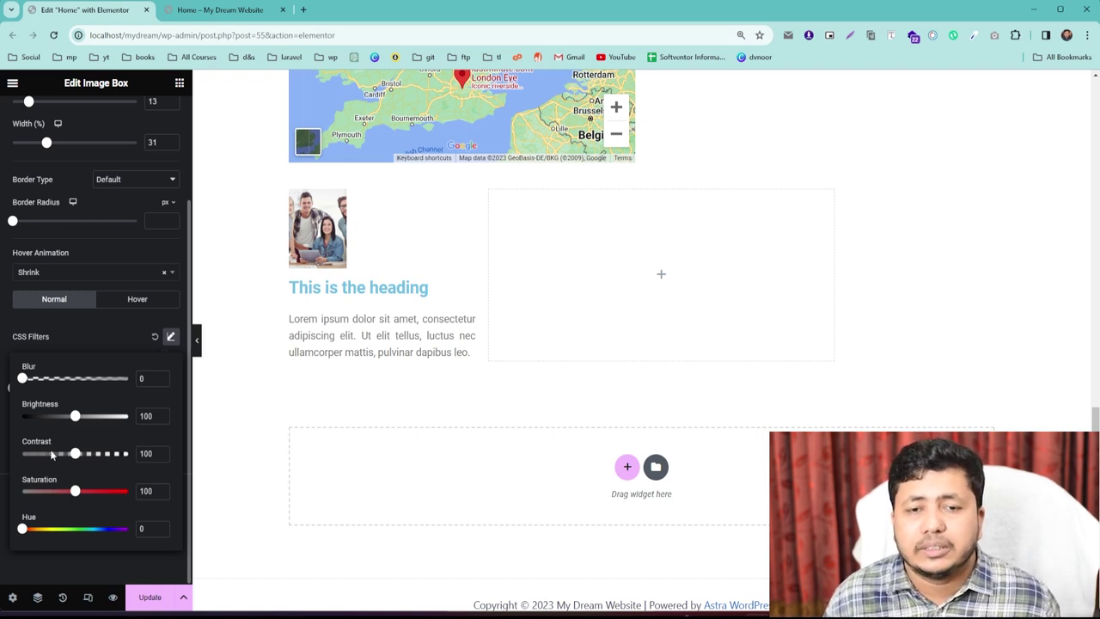
mouse_move(22, 383)
mouse_down()
mouse_move(80, 378)
mouse_move(7, 377)
mouse_up()
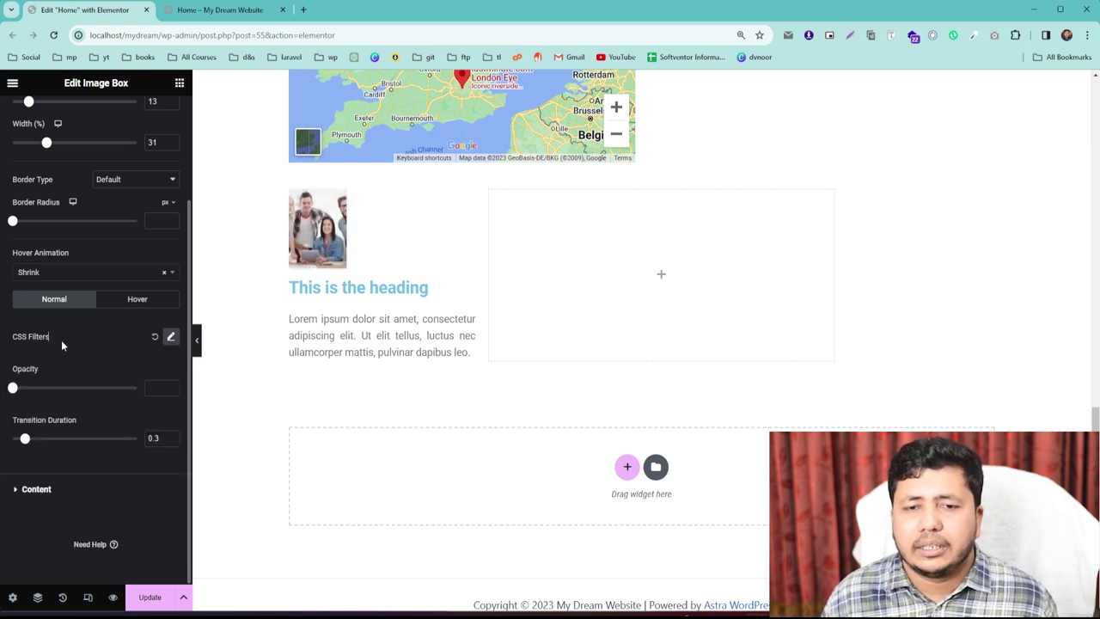
click(169, 337)
drag(75, 416, 128, 511)
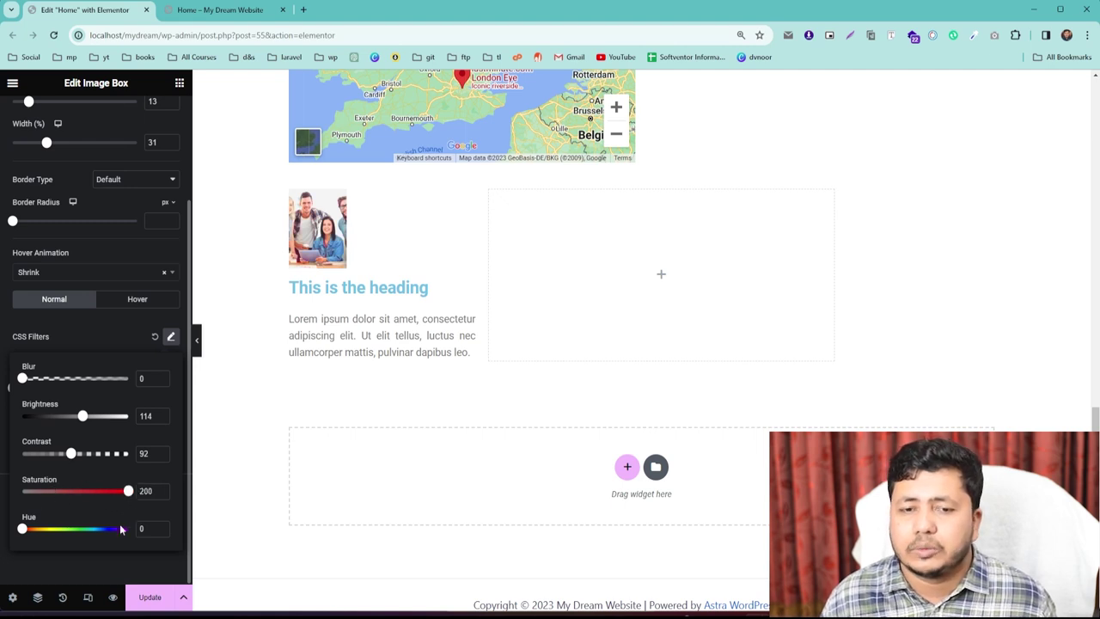
mouse_move(24, 530)
mouse_down()
mouse_move(78, 530)
mouse_move(25, 530)
mouse_move(45, 530)
mouse_up()
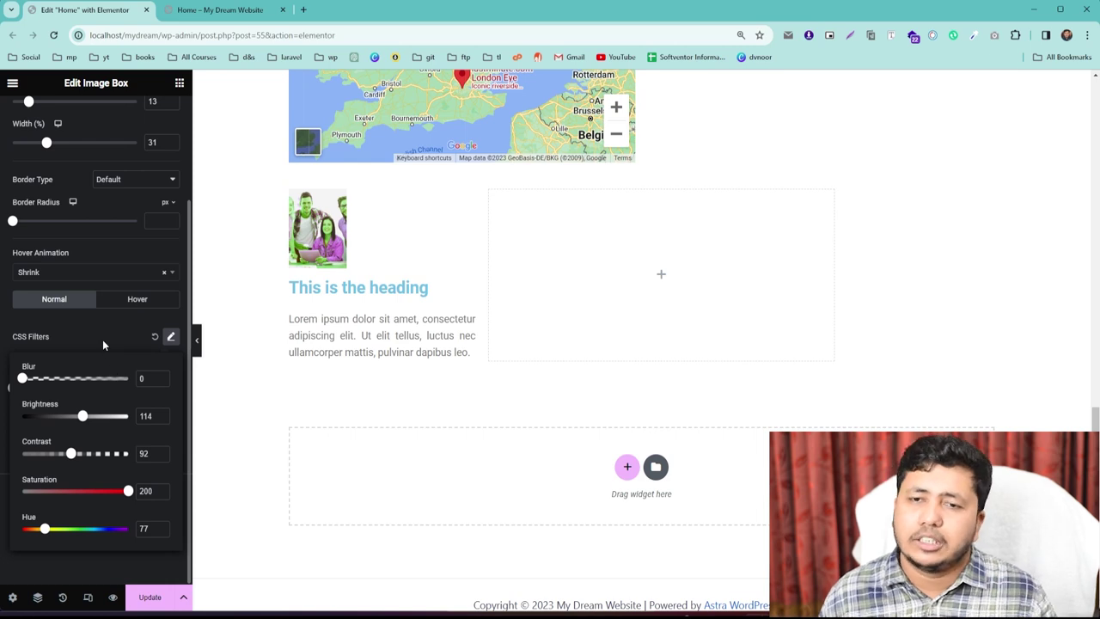
click(45, 344)
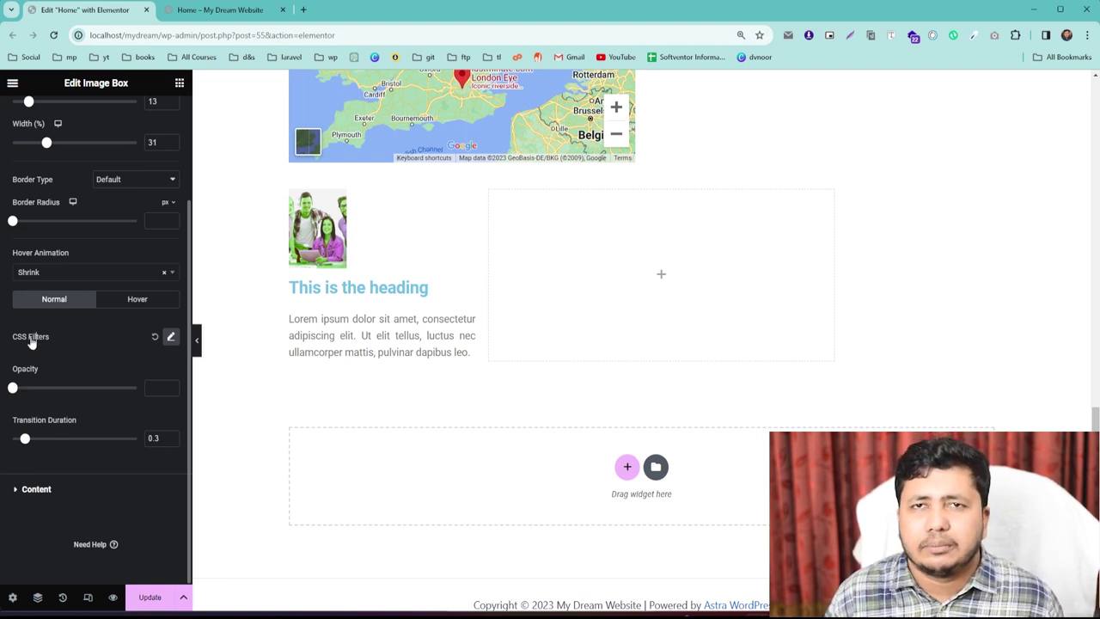
Set the image's opacity to 1, try transition durations of 0 and 1.4, and set the duration to 1.
drag(12, 391, 201, 387)
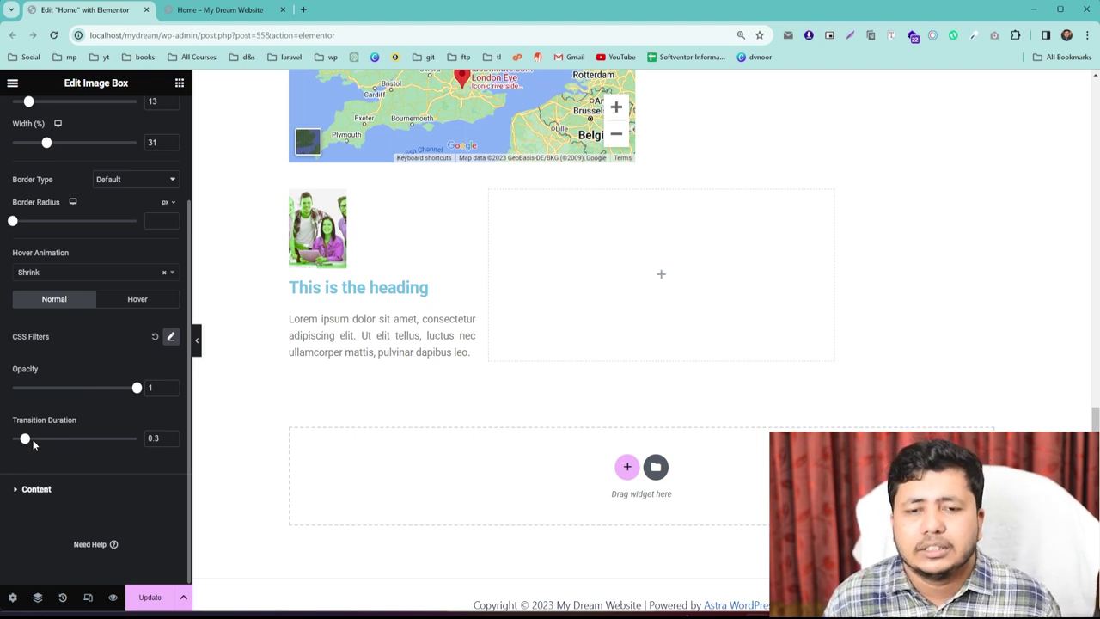
drag(25, 439, 6, 439)
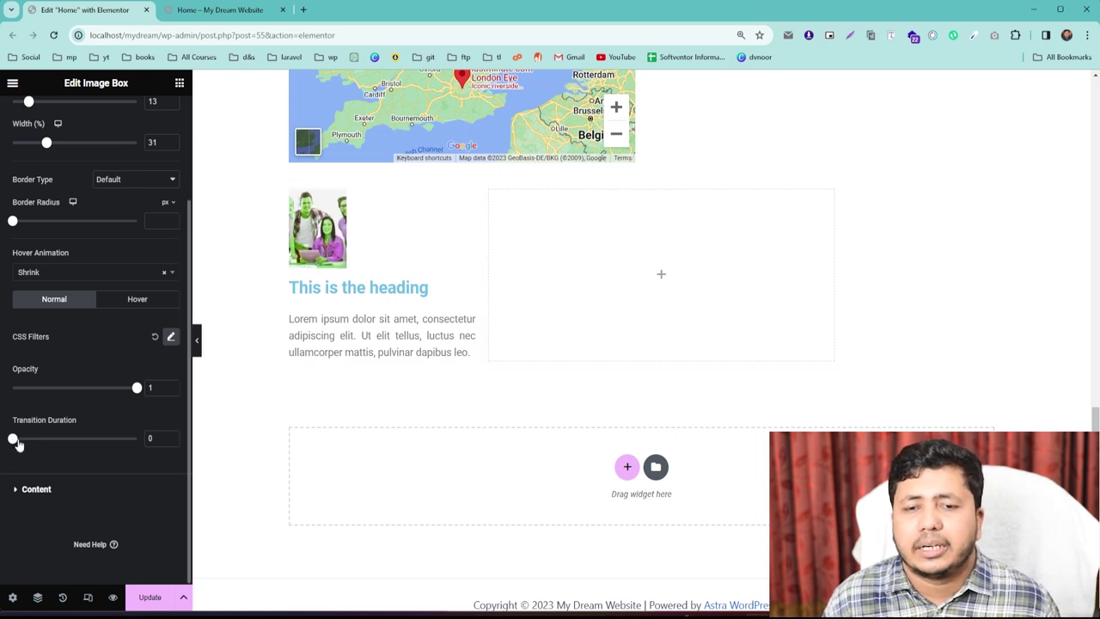
drag(12, 439, 71, 439)
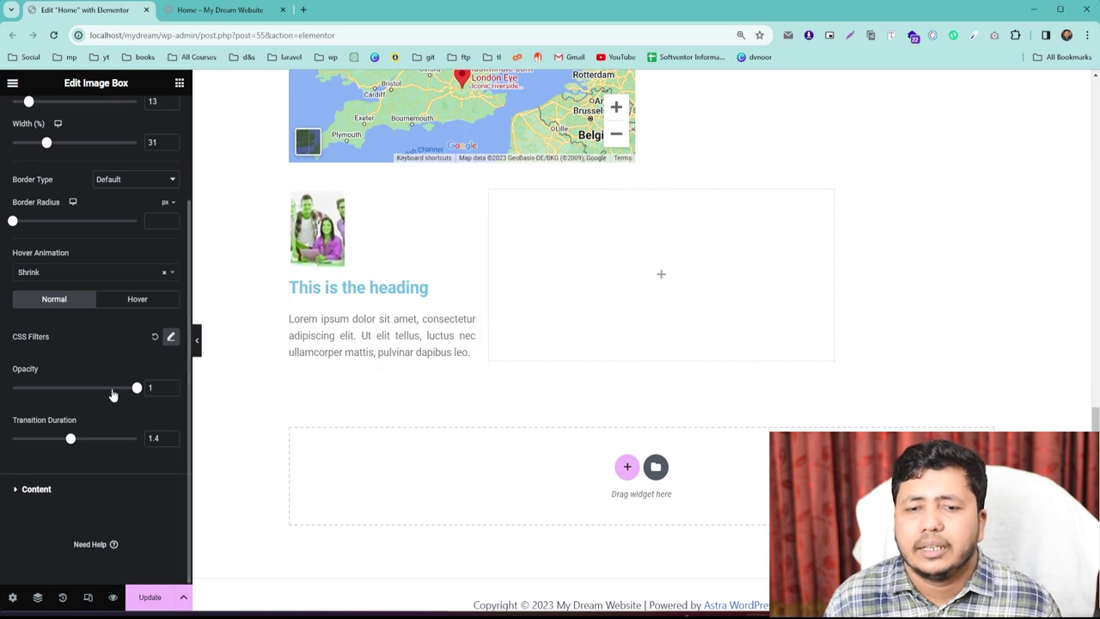
drag(71, 439, 55, 439)
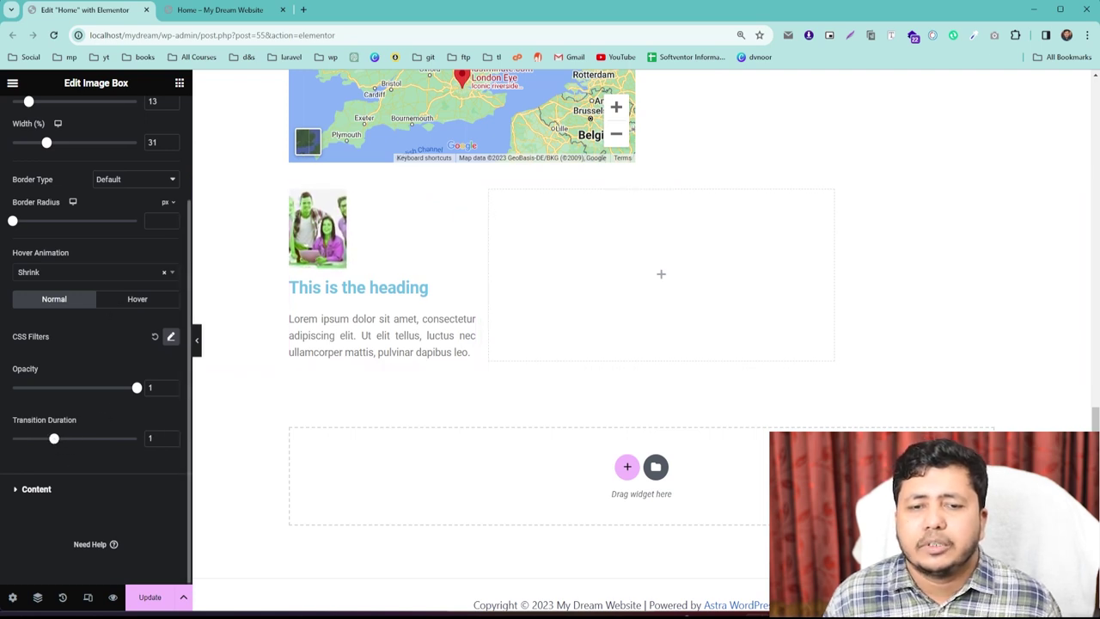
Examine the image box's title and description style settings and its advanced layout settings.
click(34, 490)
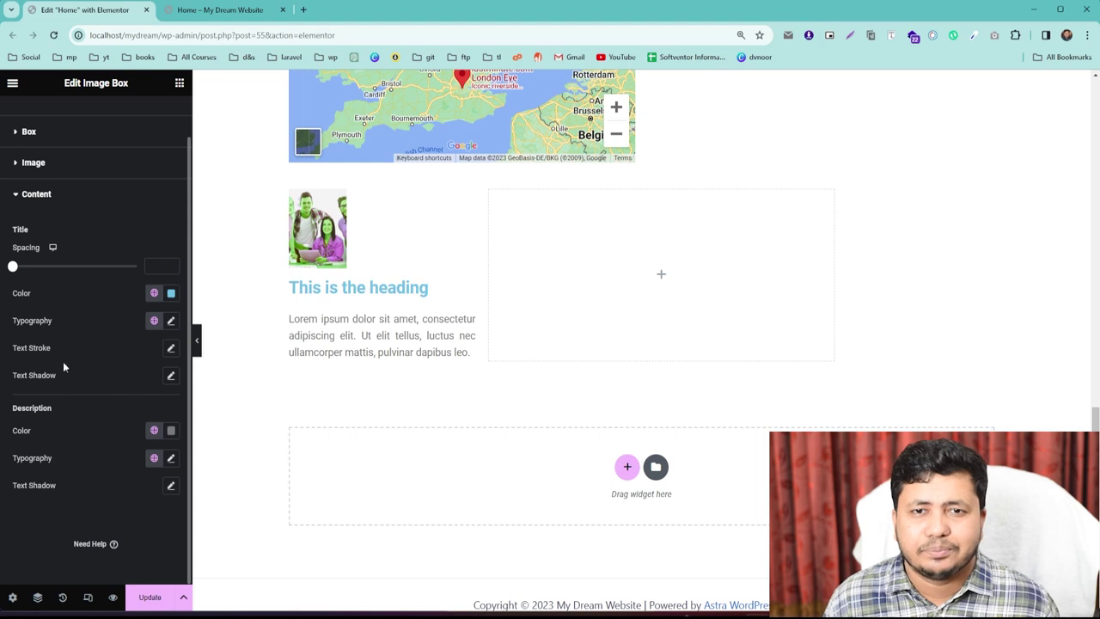
scroll(137, 123, up, 1)
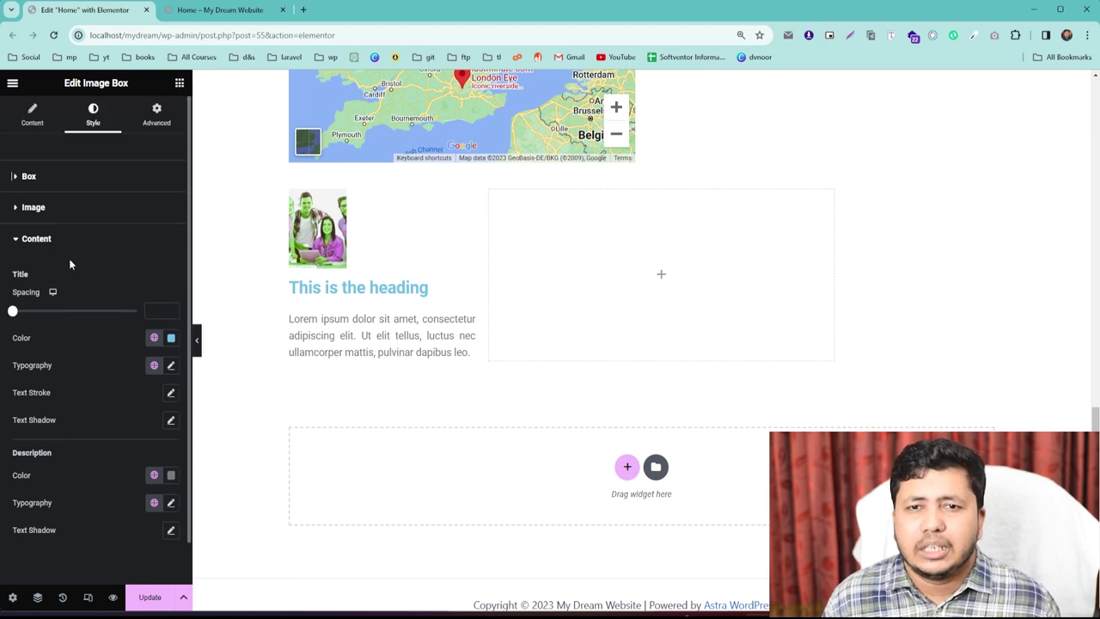
click(156, 114)
scroll(98, 348, down, 4)
scroll(97, 384, up, 4)
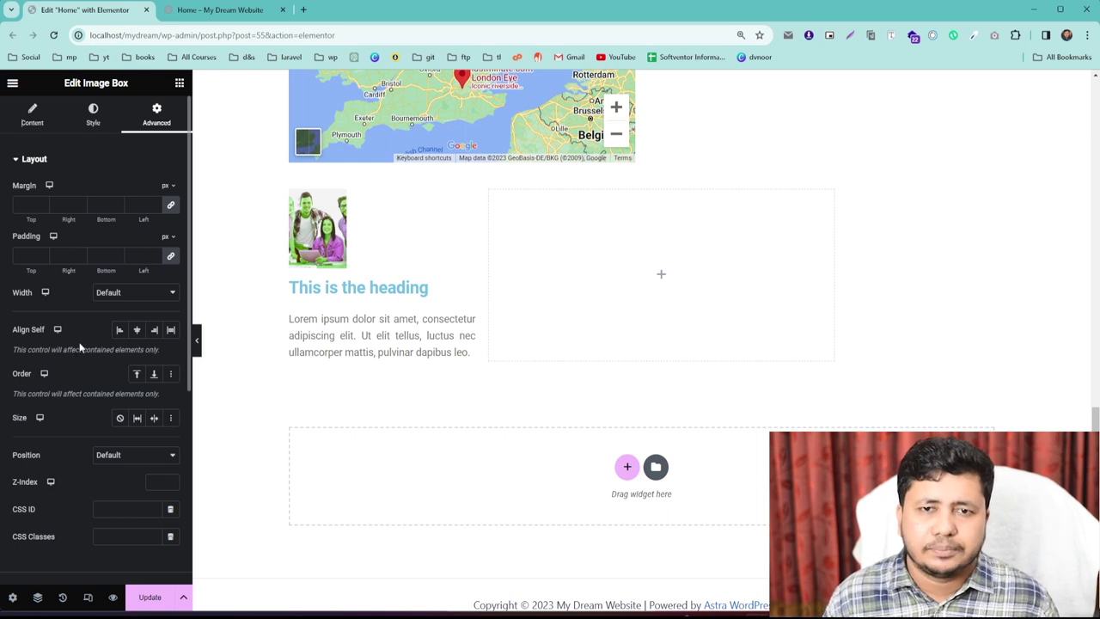
Add an Icon Box widget to the empty column beside the image box and change its icon to the pickup truck.
click(180, 82)
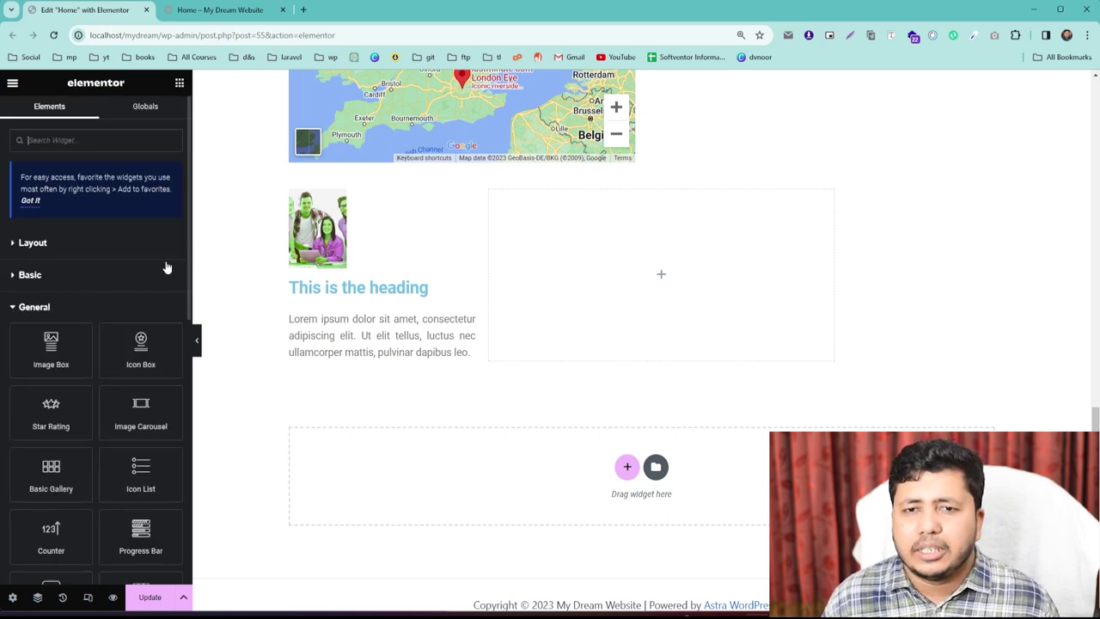
drag(130, 344, 744, 314)
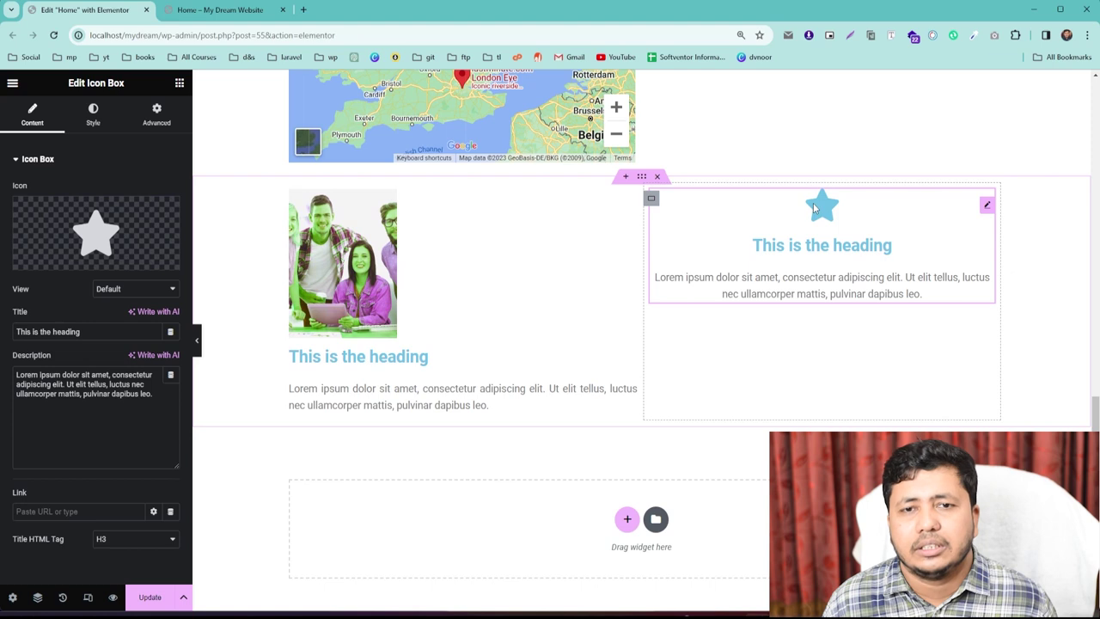
mouse_move(82, 232)
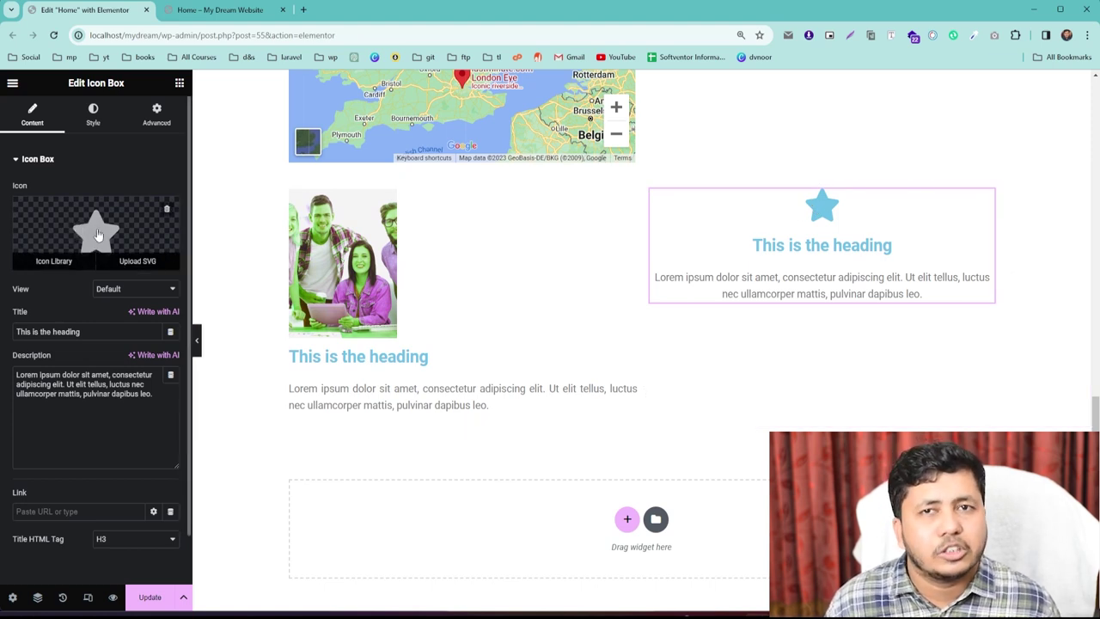
click(96, 227)
scroll(601, 327, down, 3)
scroll(579, 354, down, 6)
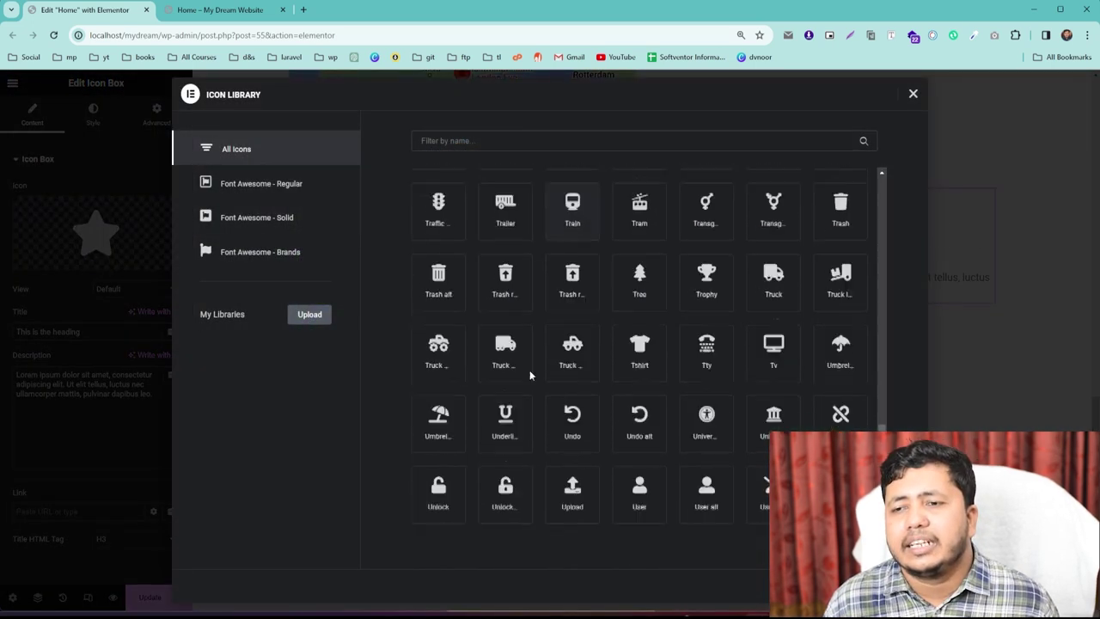
click(567, 340)
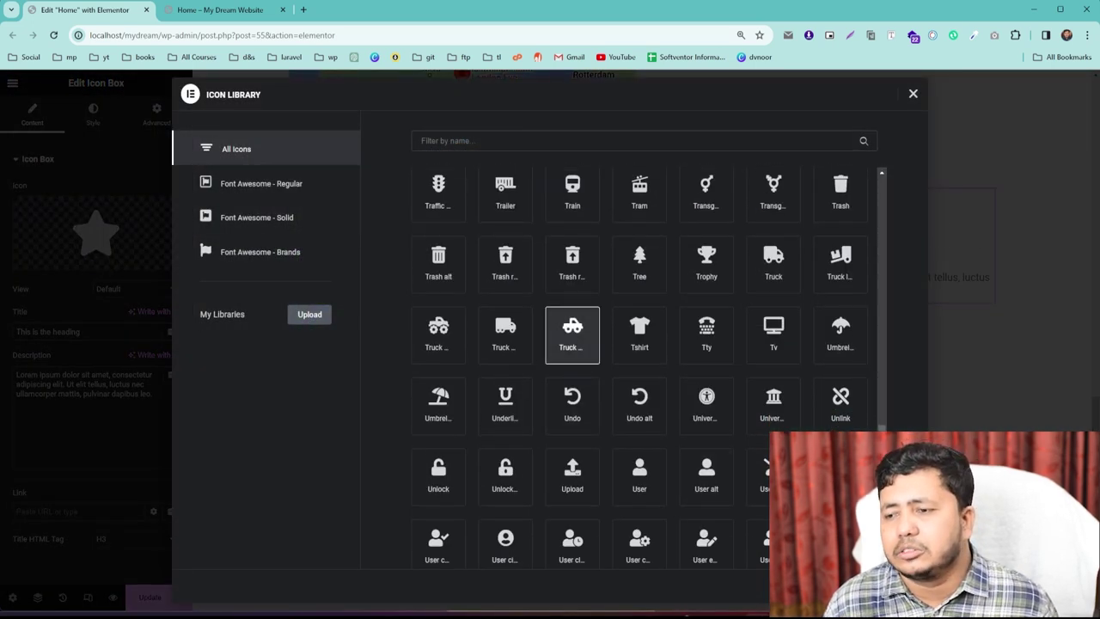
double_click(572, 335)
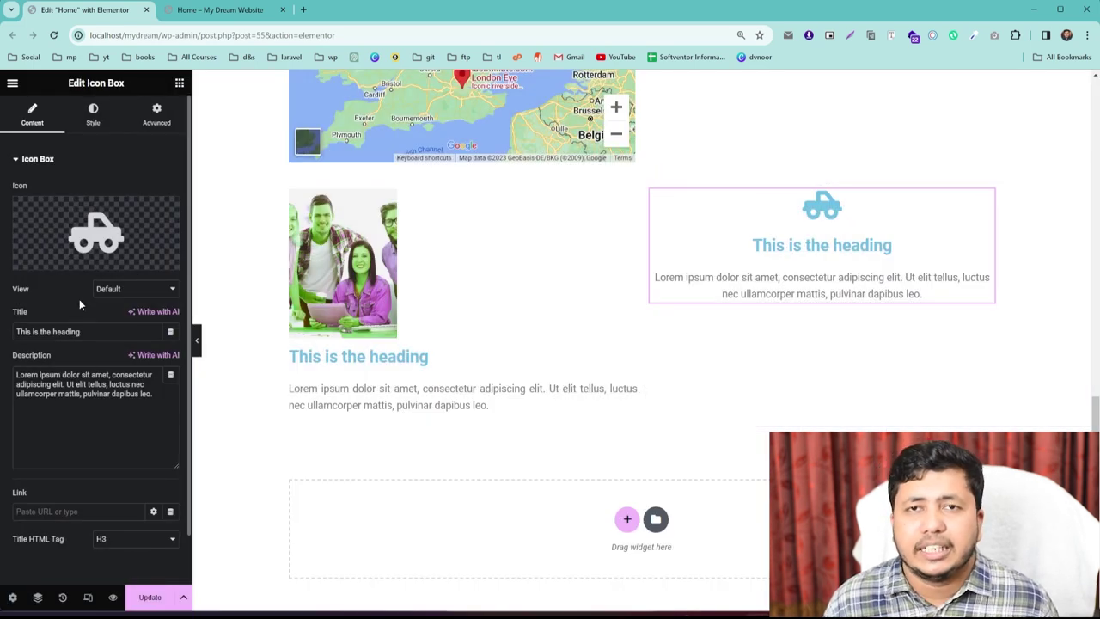
mouse_move(82, 257)
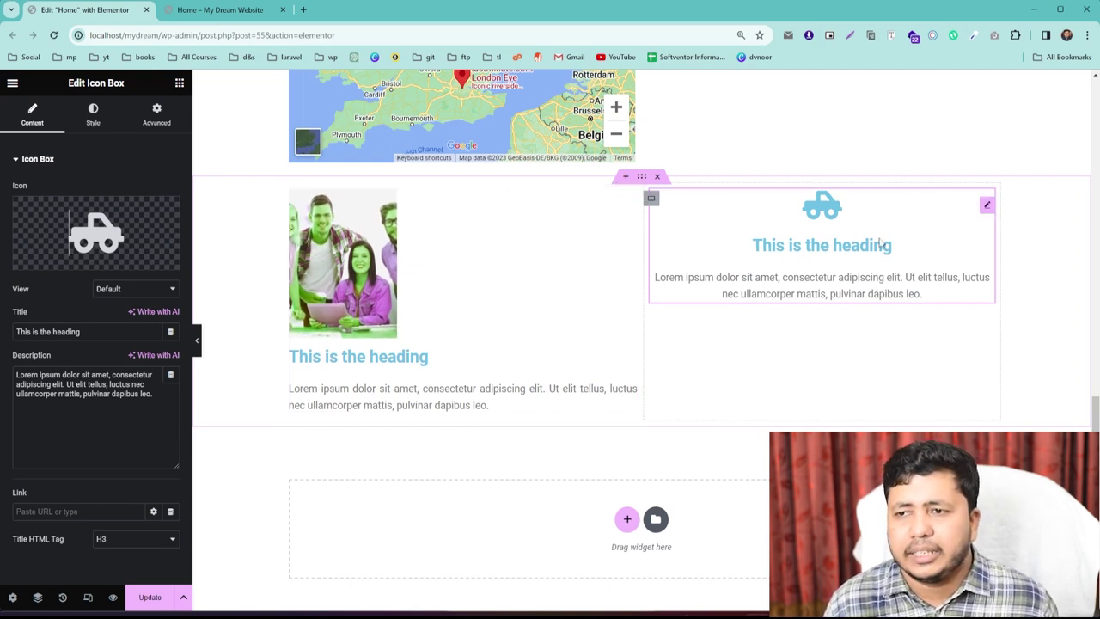
Add a new container with two equal columns below the image box and icon box row.
click(626, 519)
scroll(479, 432, down, 1)
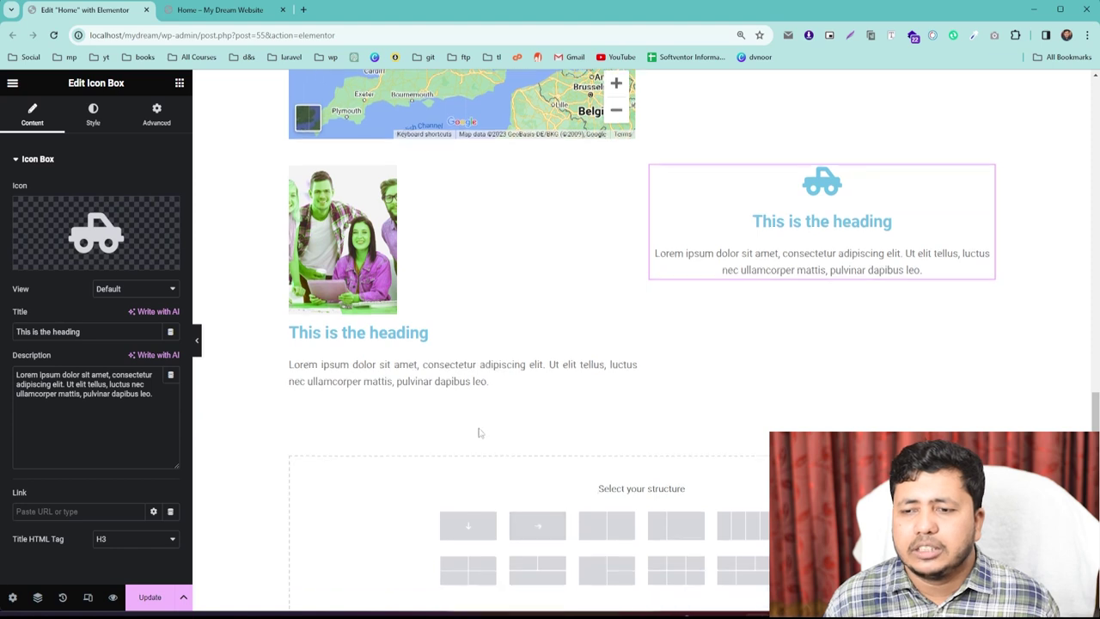
scroll(480, 432, down, 1)
click(607, 418)
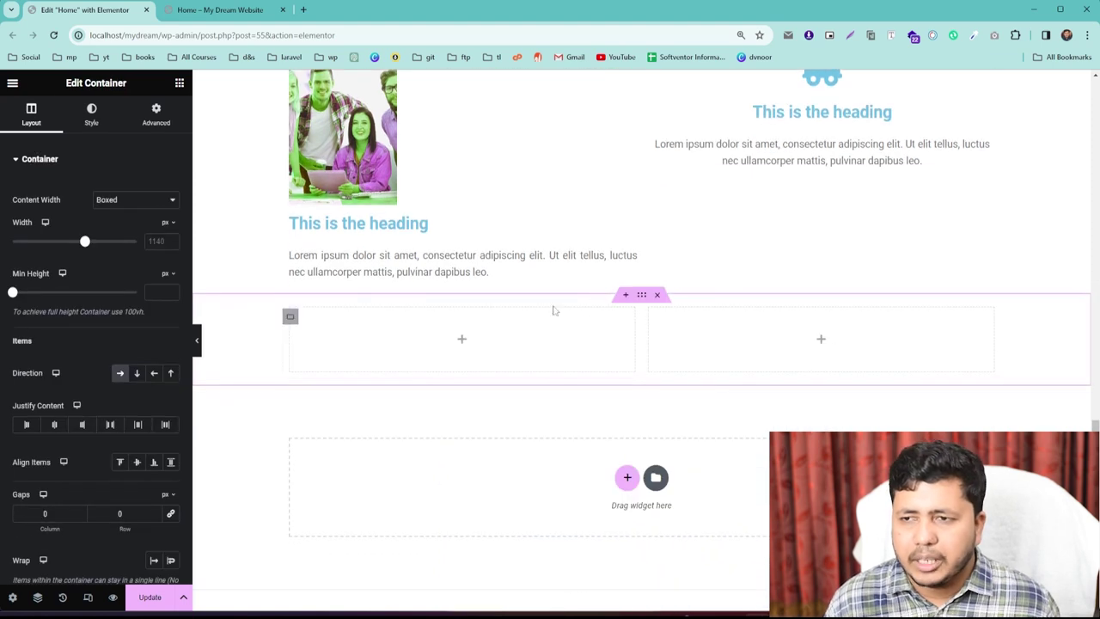
Duplicate the first column of the new container to make a three-column row.
click(179, 82)
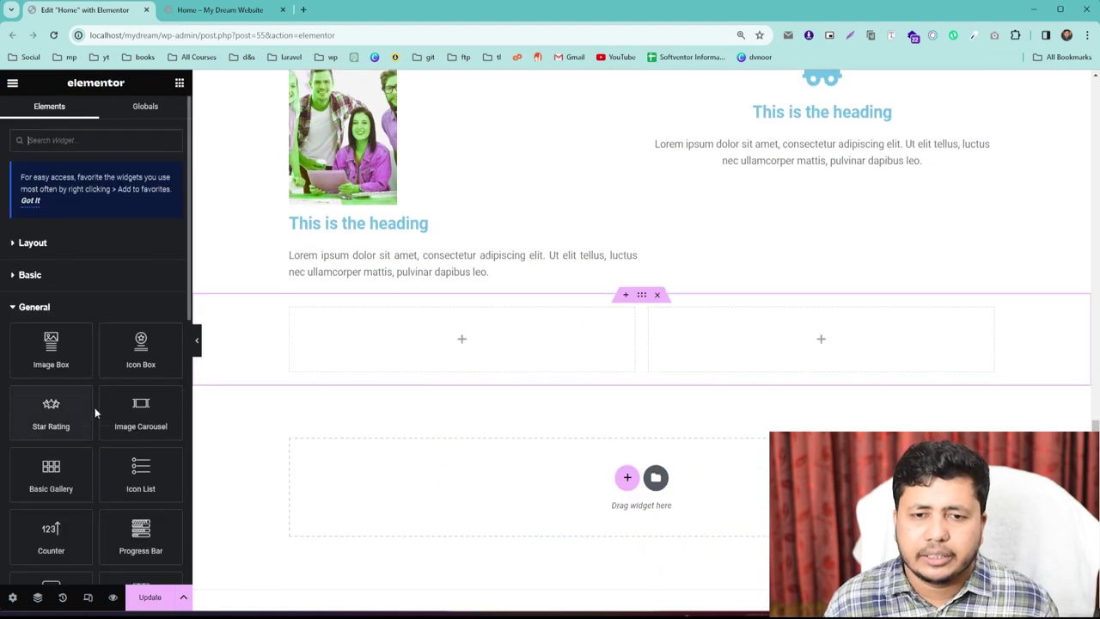
scroll(94, 413, down, 1)
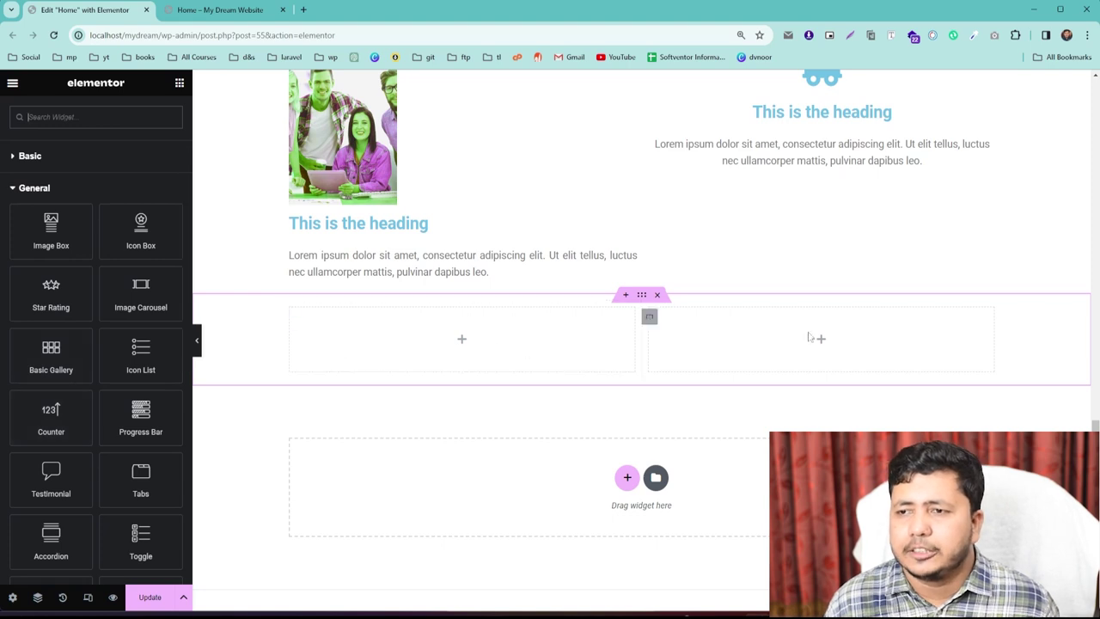
right_click(291, 316)
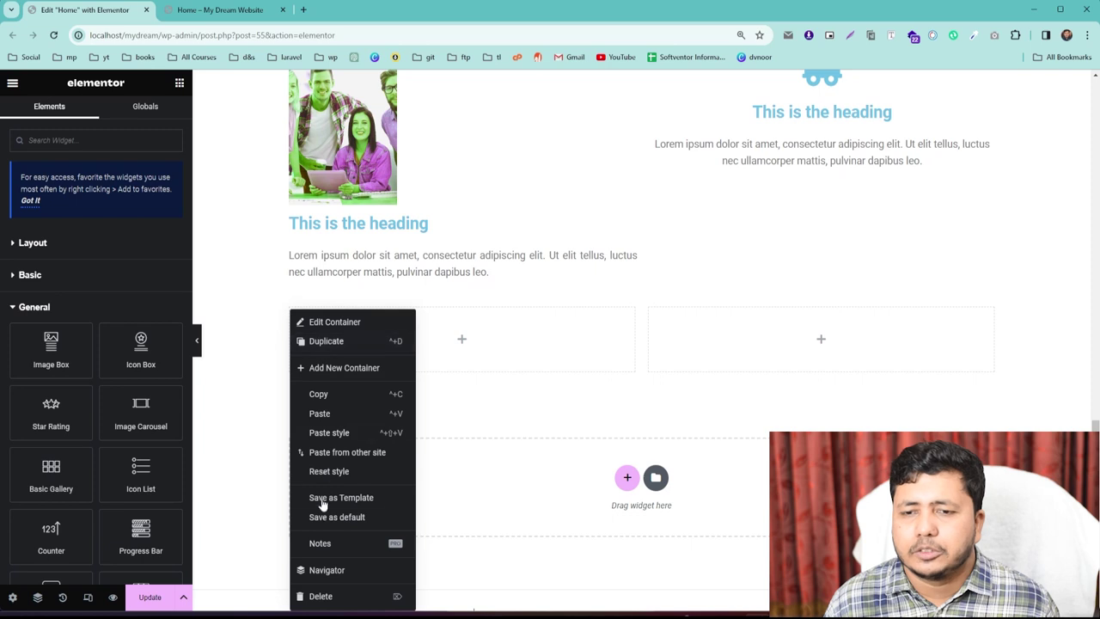
click(327, 342)
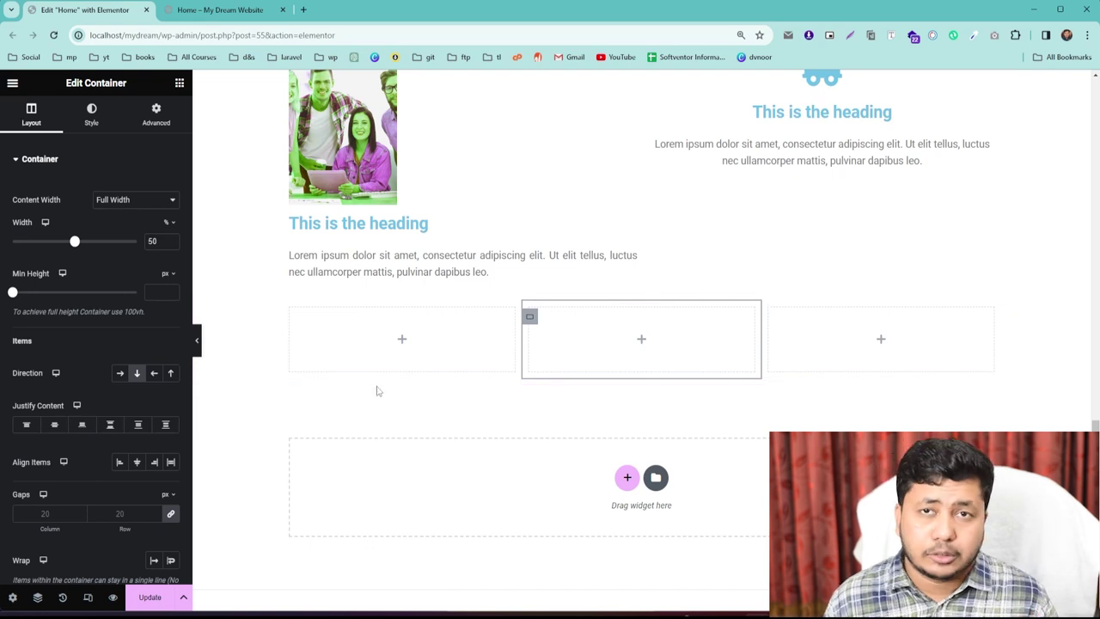
Add a Star Rating widget to the first column of the three-column row.
click(178, 83)
scroll(79, 391, down, 1)
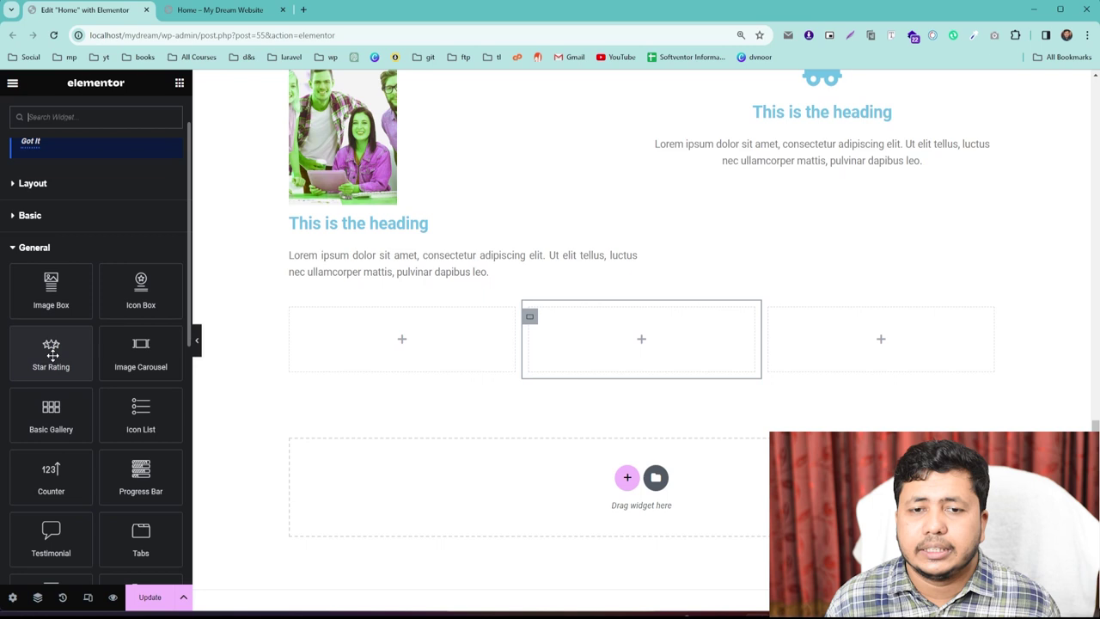
drag(39, 370, 425, 356)
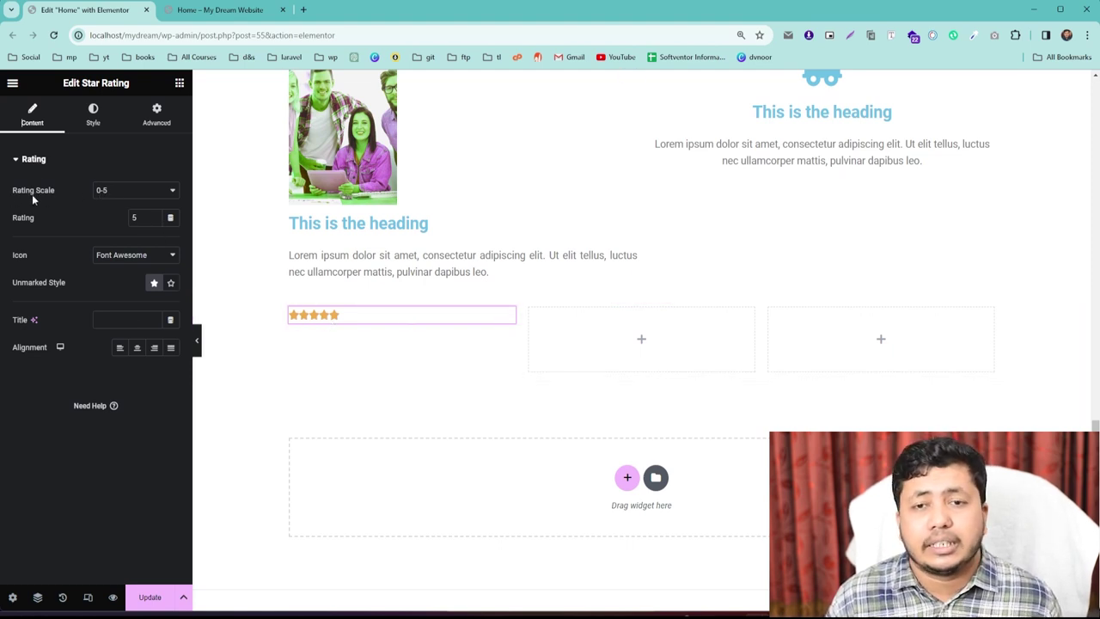
Check the star rating's available rating scales and keep the scale at 0-5.
click(104, 195)
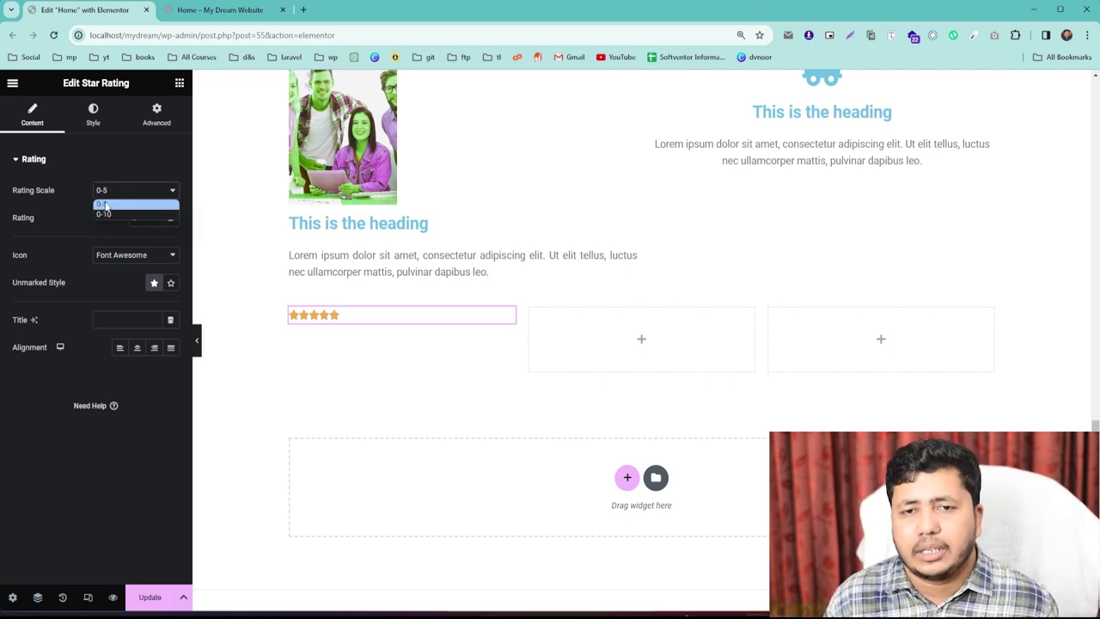
click(77, 188)
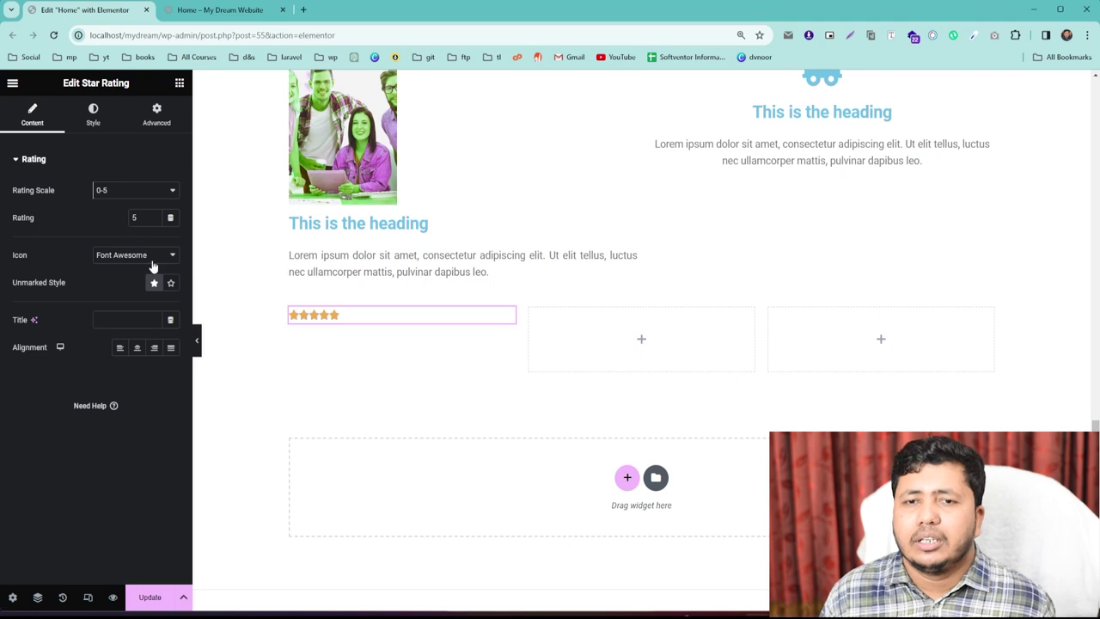
click(124, 184)
click(110, 206)
click(127, 190)
click(107, 209)
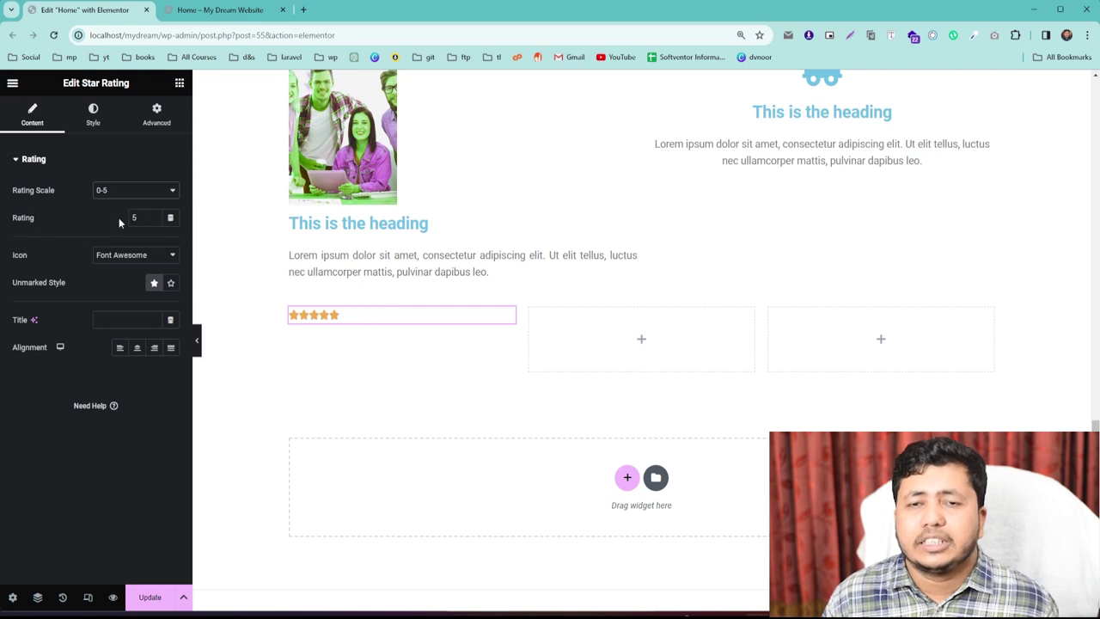
Set the star rating's value to 3.5 and its icon type to Unicode.
double_click(131, 218)
text(3.)
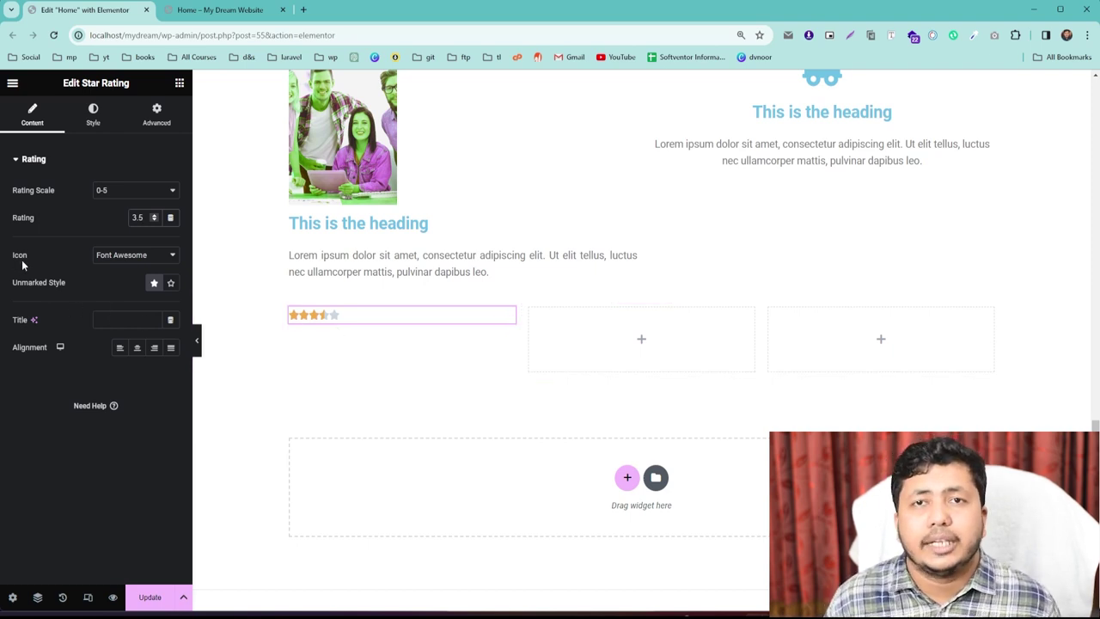
click(138, 256)
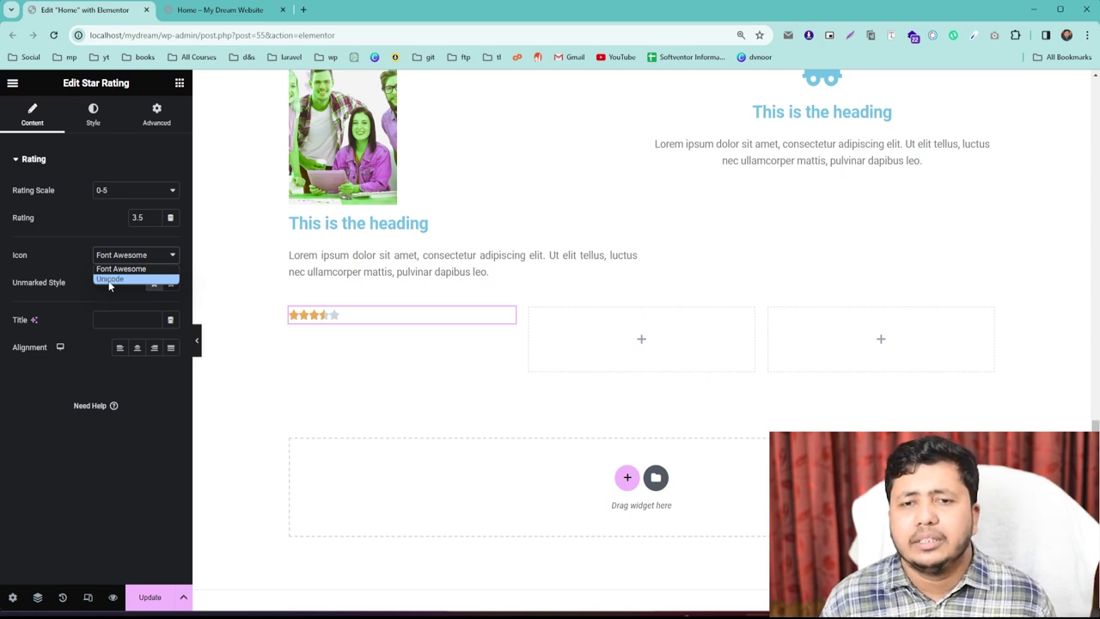
click(104, 278)
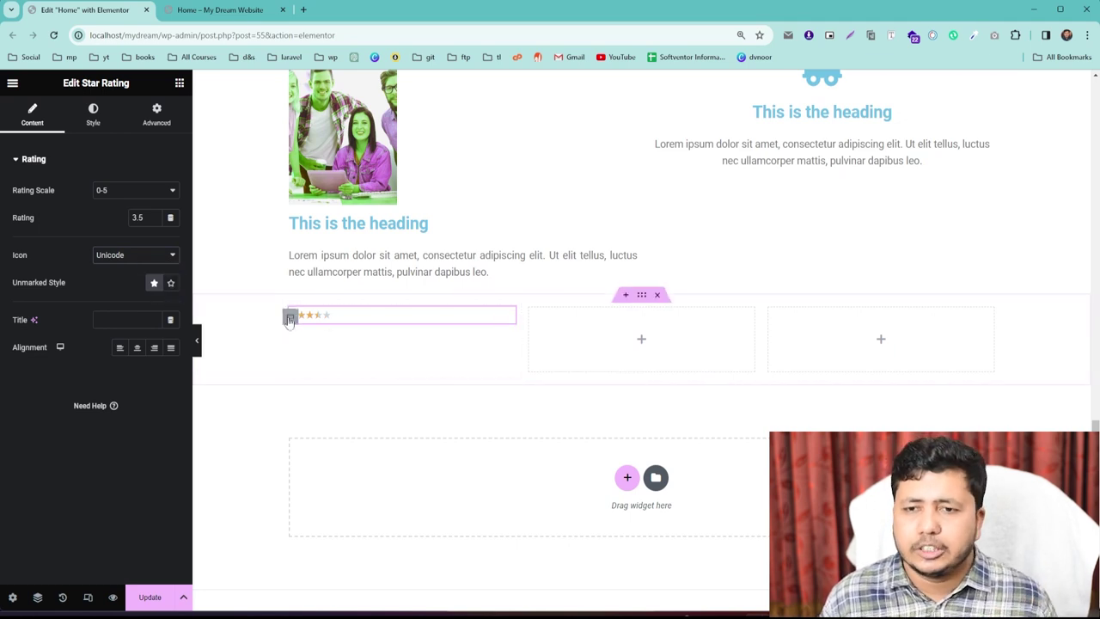
Set the star rating's unmarked style to outline and enter "Title" as its title.
click(171, 288)
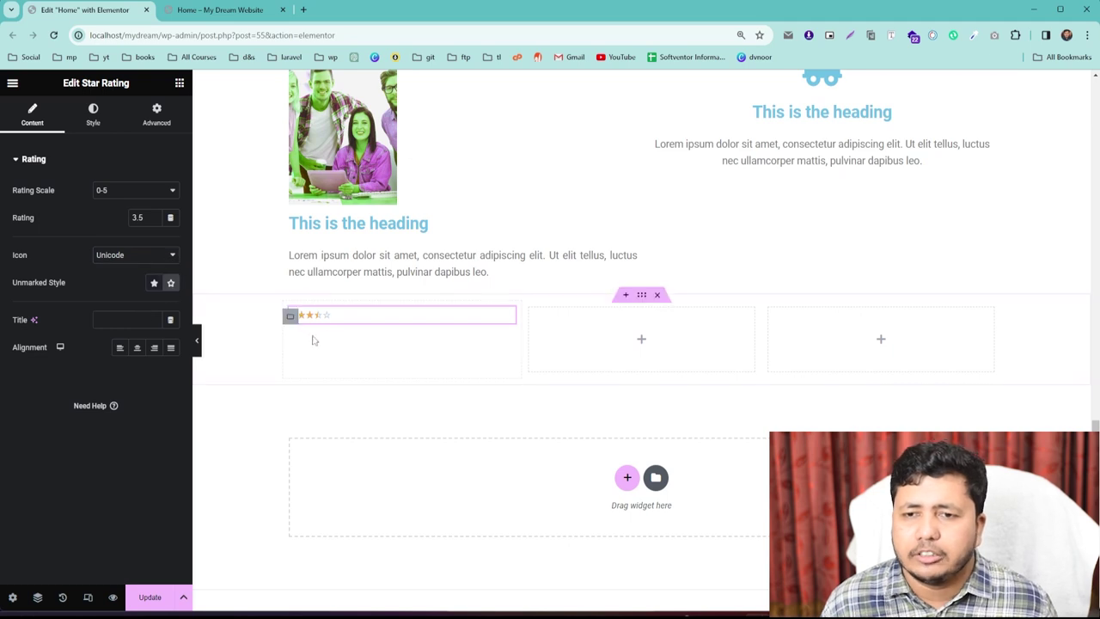
key(ctrl+plus)
key(ctrl+plus)
key(ctrl+plus)
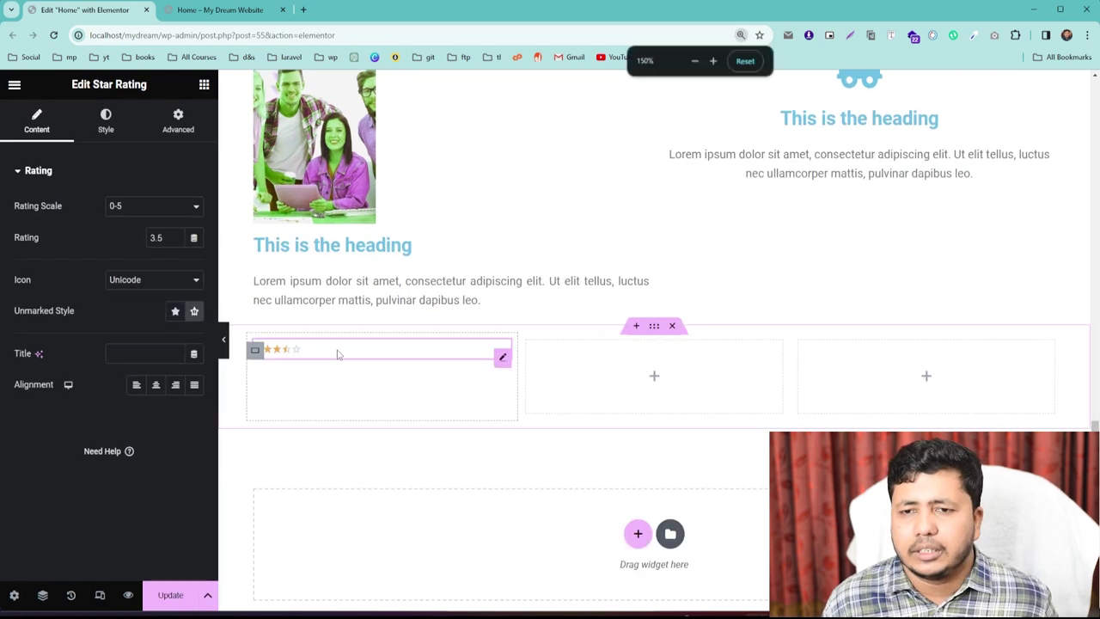
key(ctrl+minus)
key(ctrl+minus)
key(ctrl+minus)
key(ctrl+minus)
text(Title)
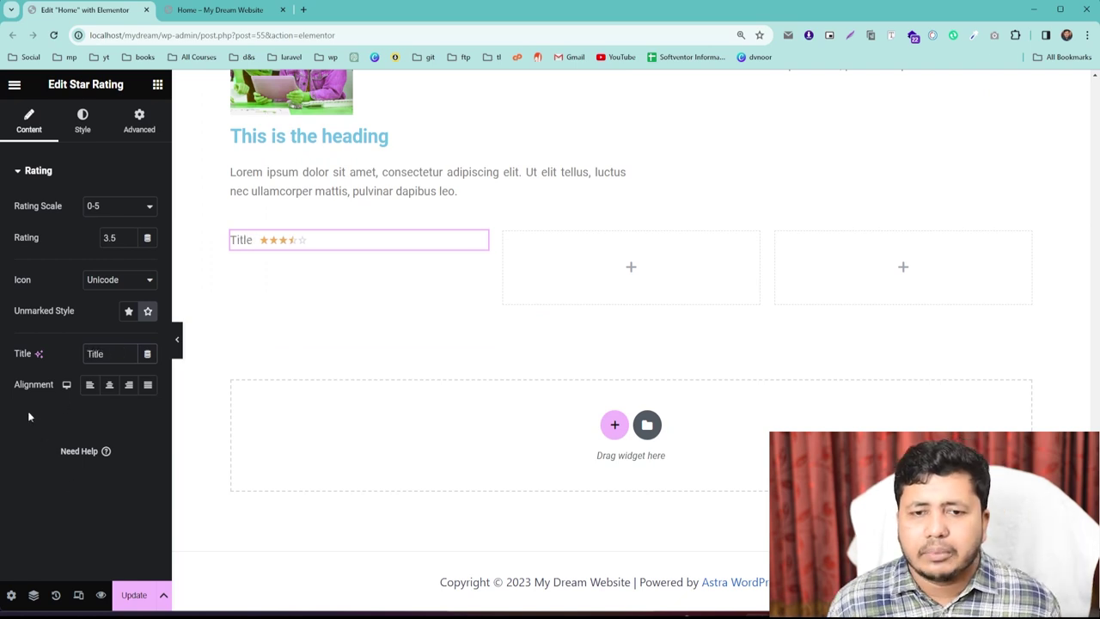
Tighten the gap between the star rating's title and stars, and view its star style and advanced settings.
click(83, 120)
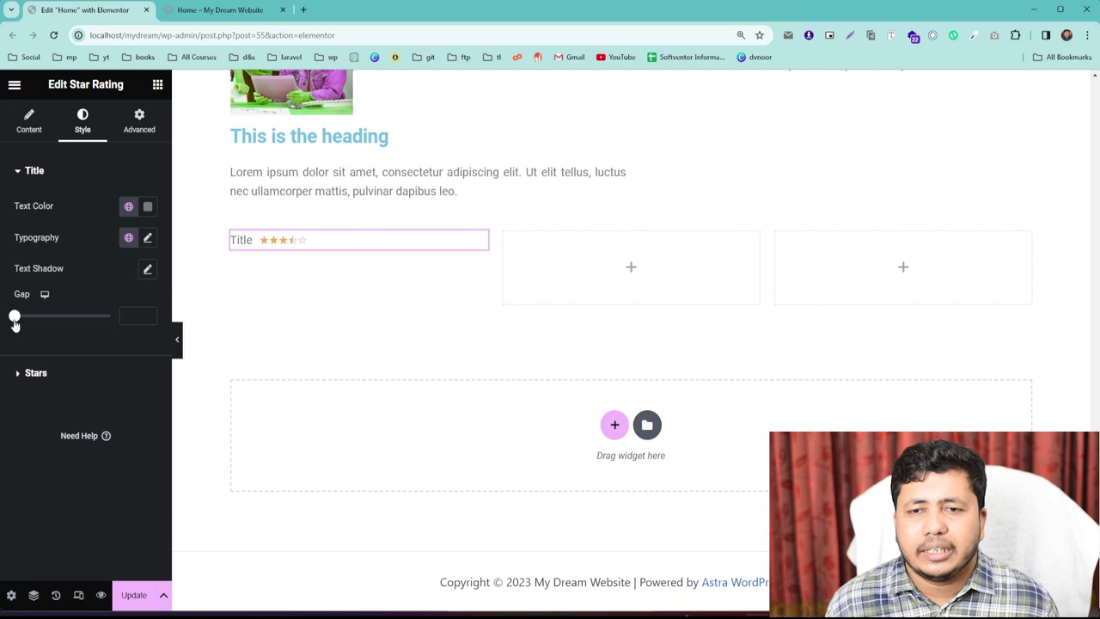
mouse_move(15, 316)
mouse_down()
mouse_move(49, 317)
mouse_move(20, 316)
mouse_up()
click(38, 391)
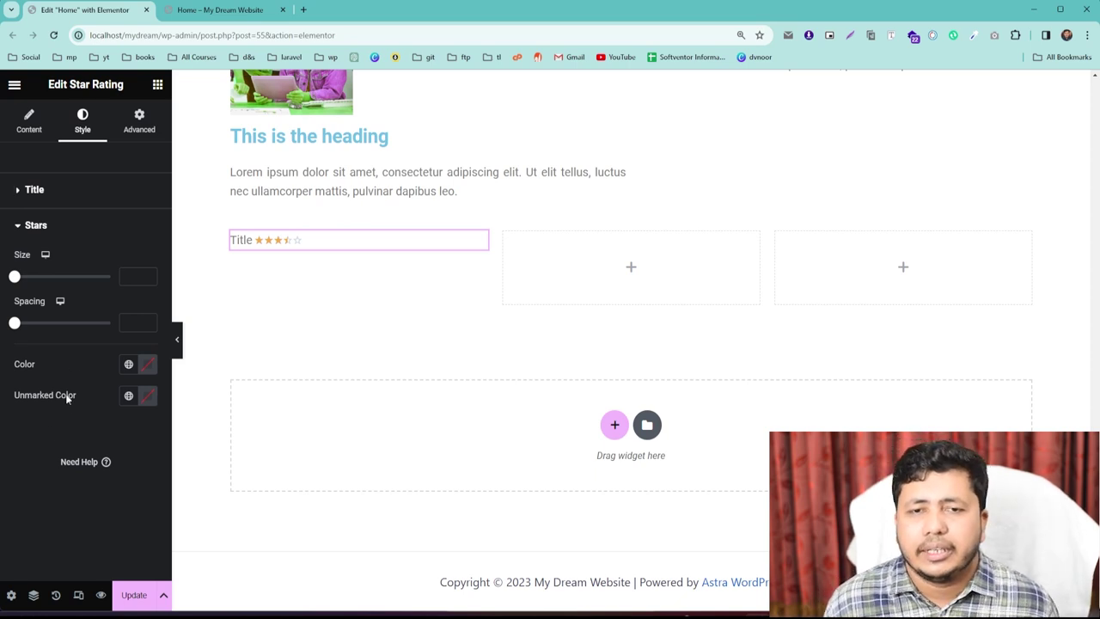
click(137, 129)
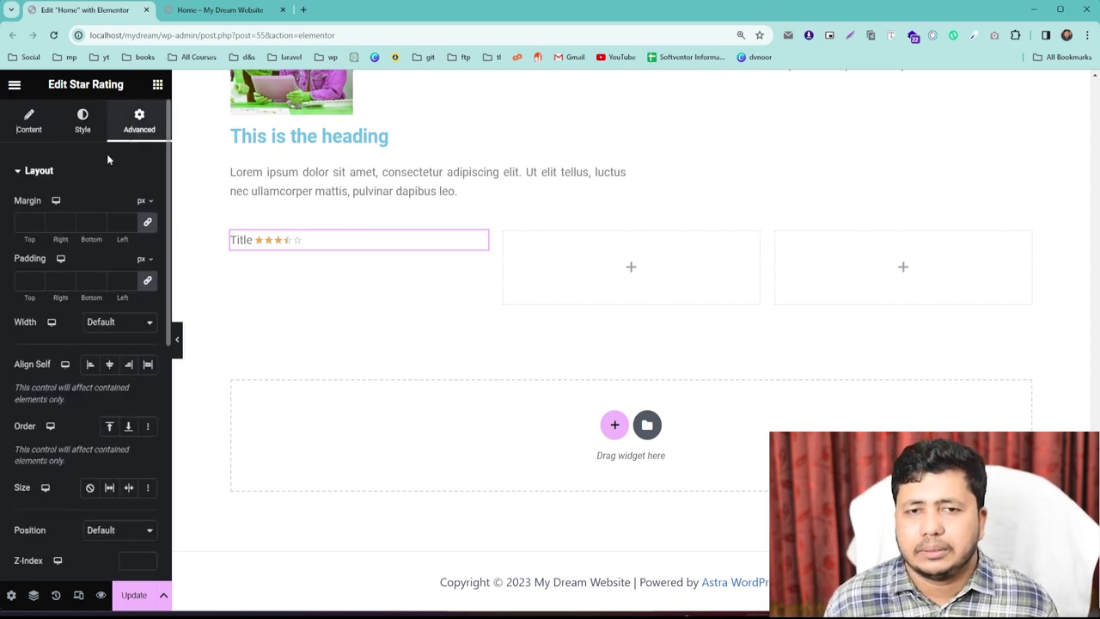
Add a single-column vertical container below the star rating row and place an Image Carousel widget in it.
click(157, 84)
scroll(84, 375, down, 1)
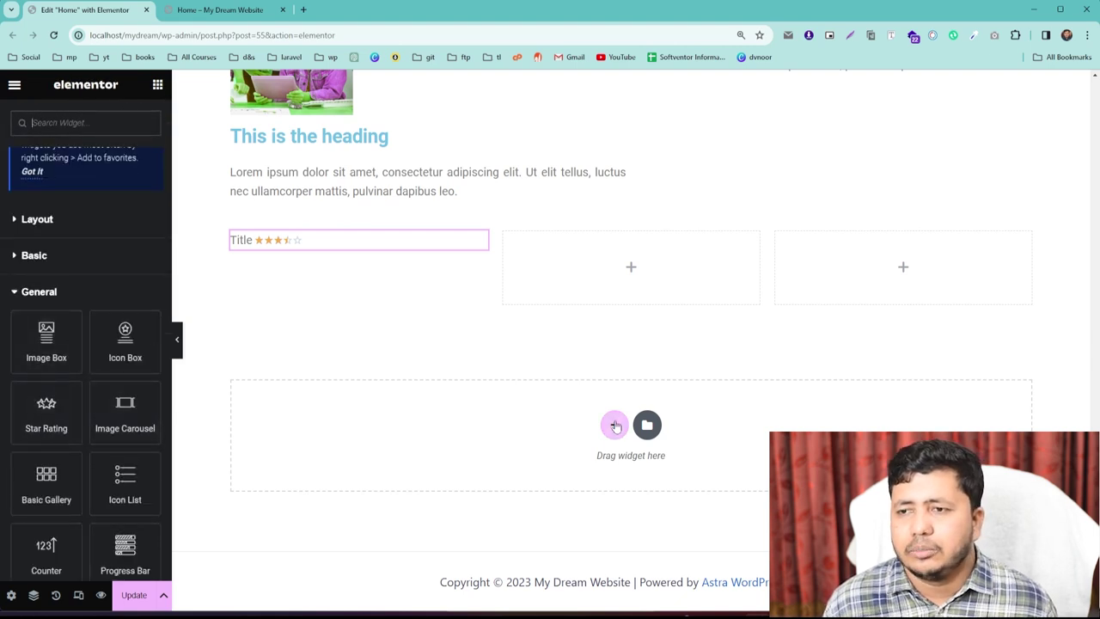
click(614, 425)
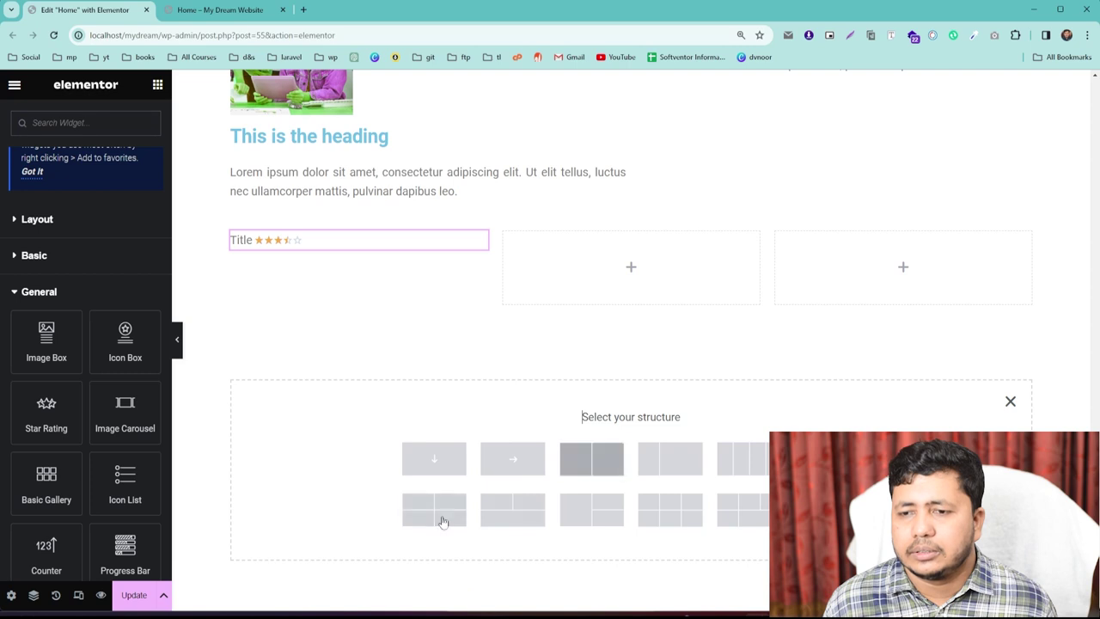
click(436, 465)
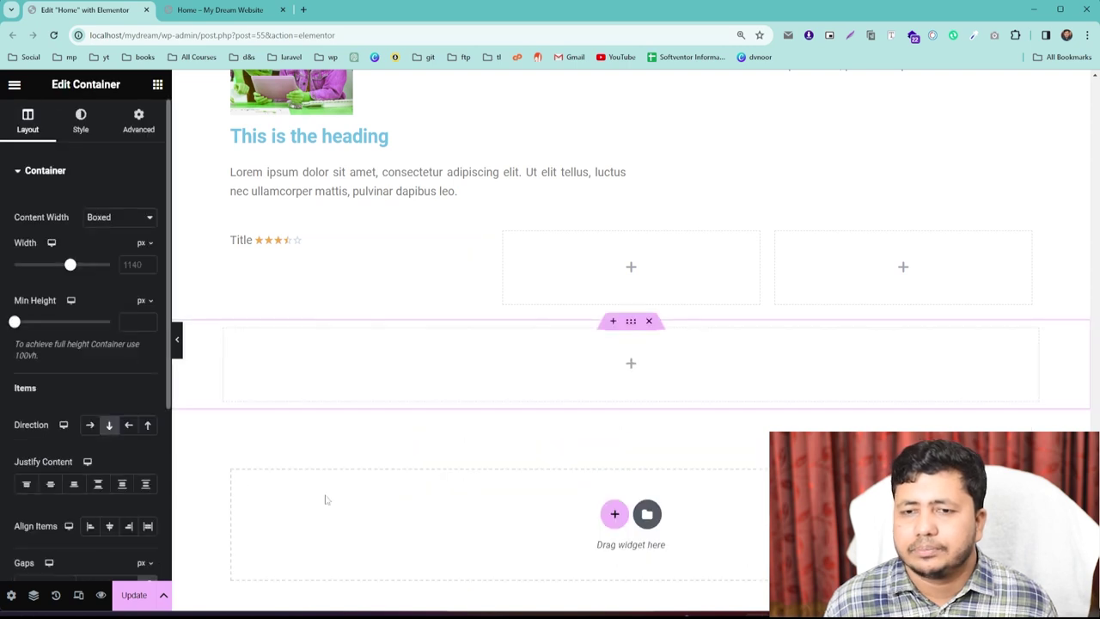
click(157, 84)
drag(114, 483, 421, 390)
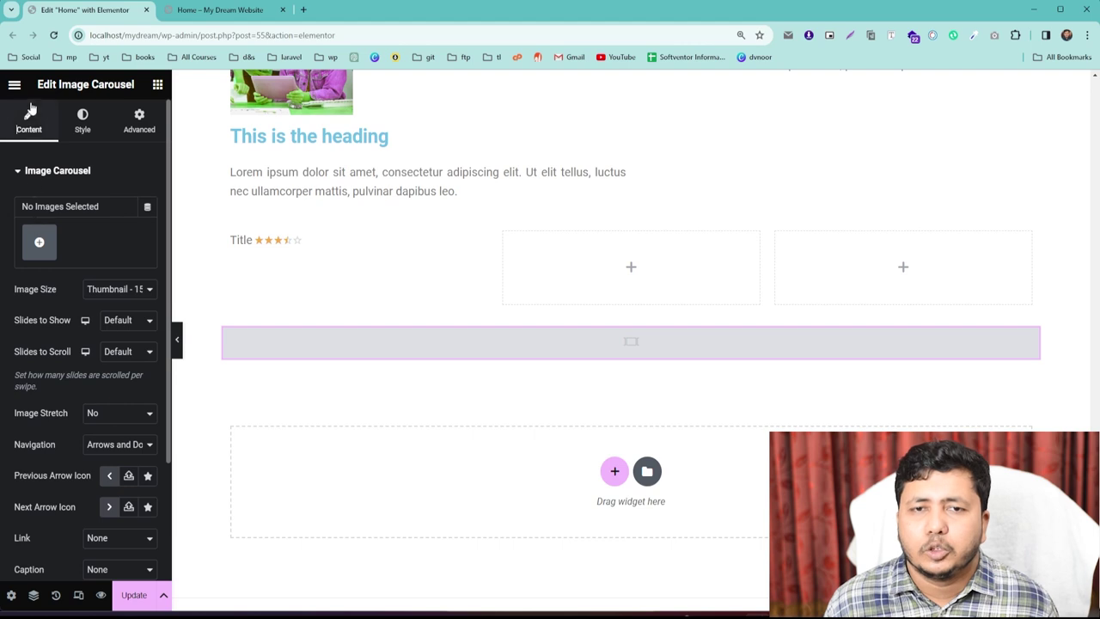
Fill the carousel with seven library images: cricket players, team photo, rocky coast, pebble beach, tools, lattice roof and crashing waves.
click(46, 244)
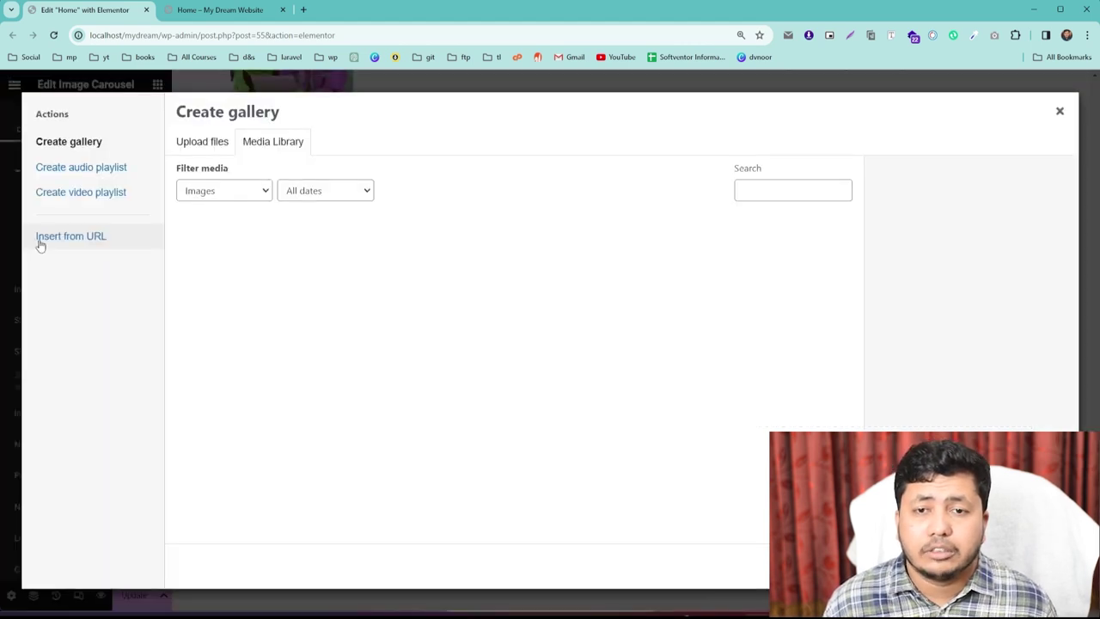
scroll(486, 342, down, 5)
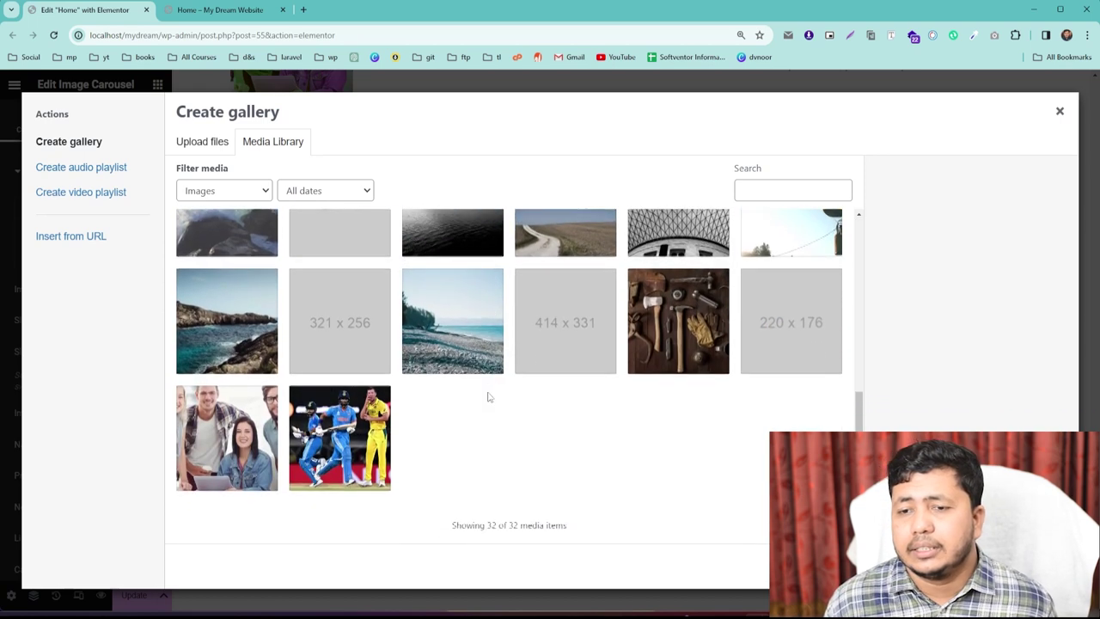
click(340, 445)
click(227, 438)
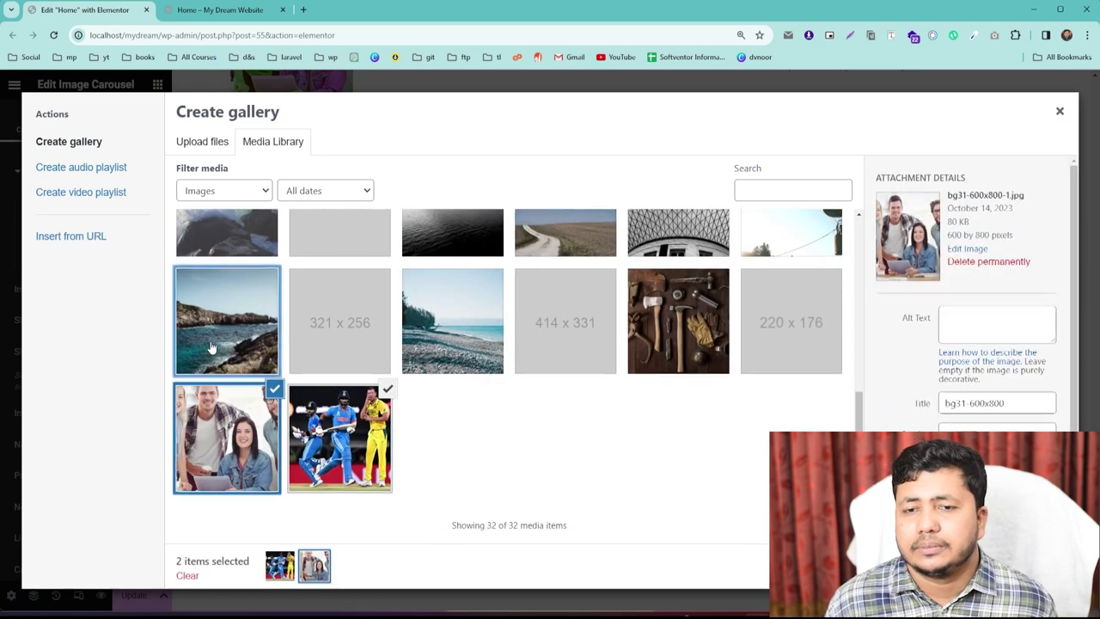
click(227, 322)
click(439, 317)
click(653, 310)
click(677, 236)
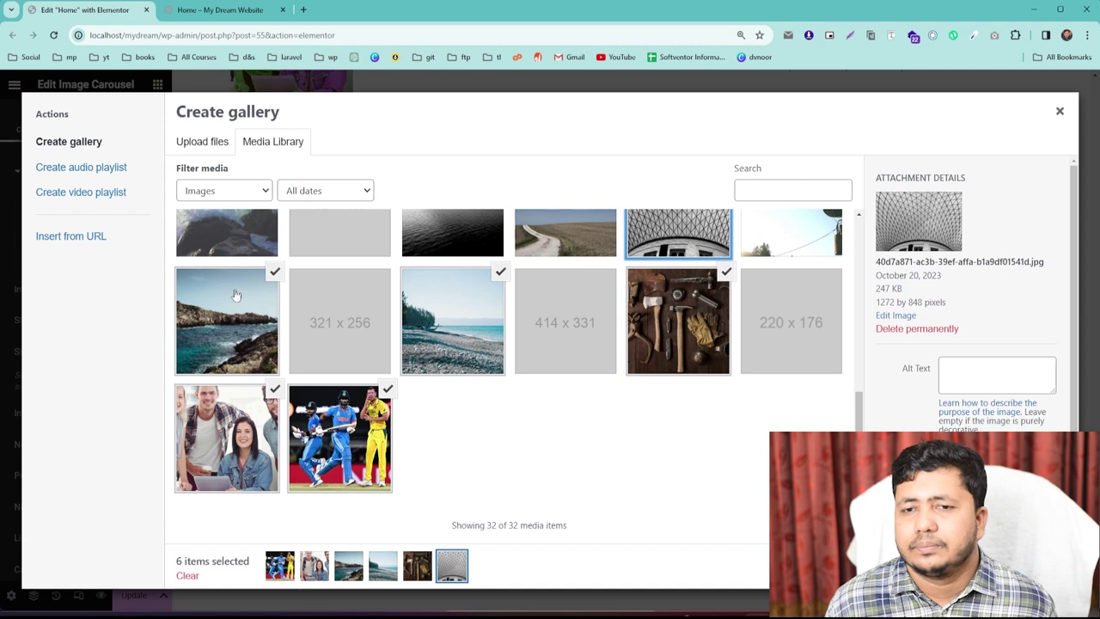
click(227, 236)
click(1014, 565)
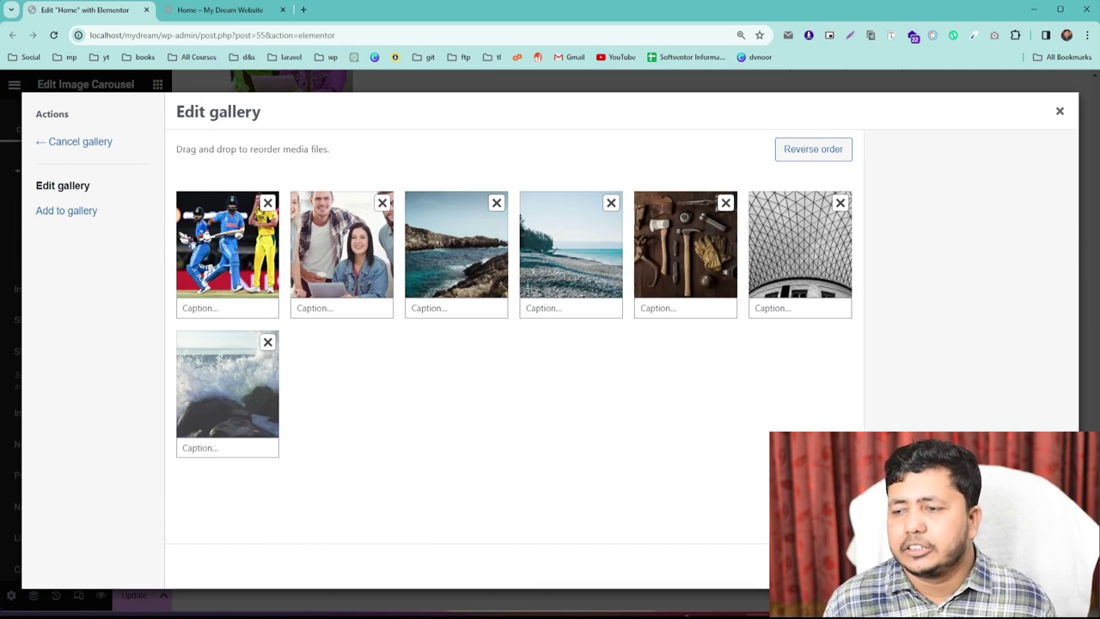
click(1014, 565)
Remove the team photo from the image carousel's gallery and save the updated gallery.
scroll(697, 322, down, 5)
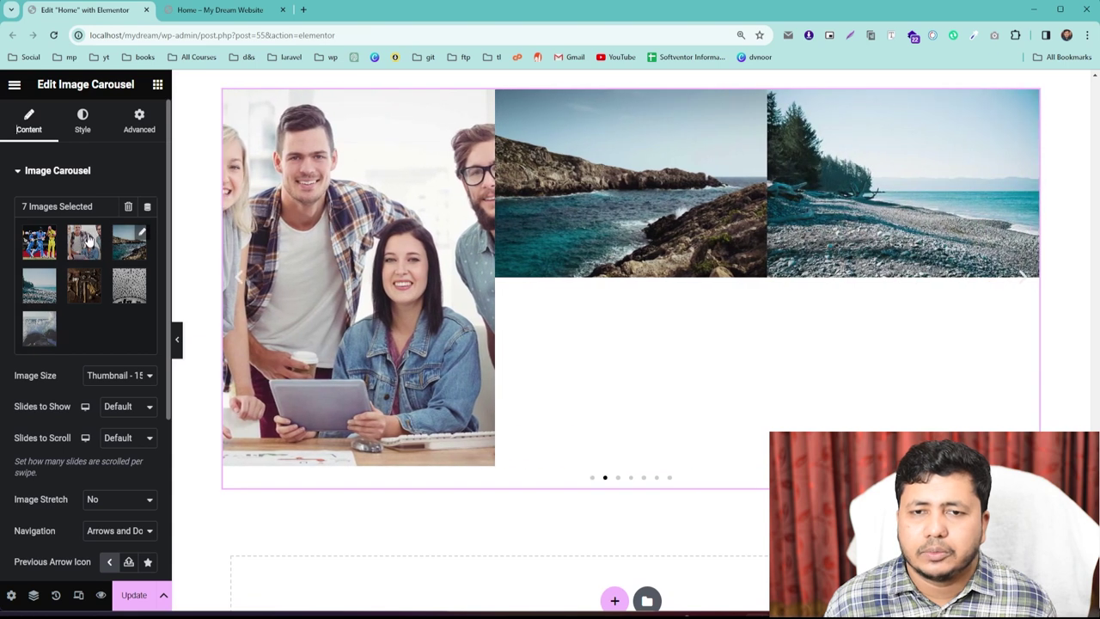
click(141, 232)
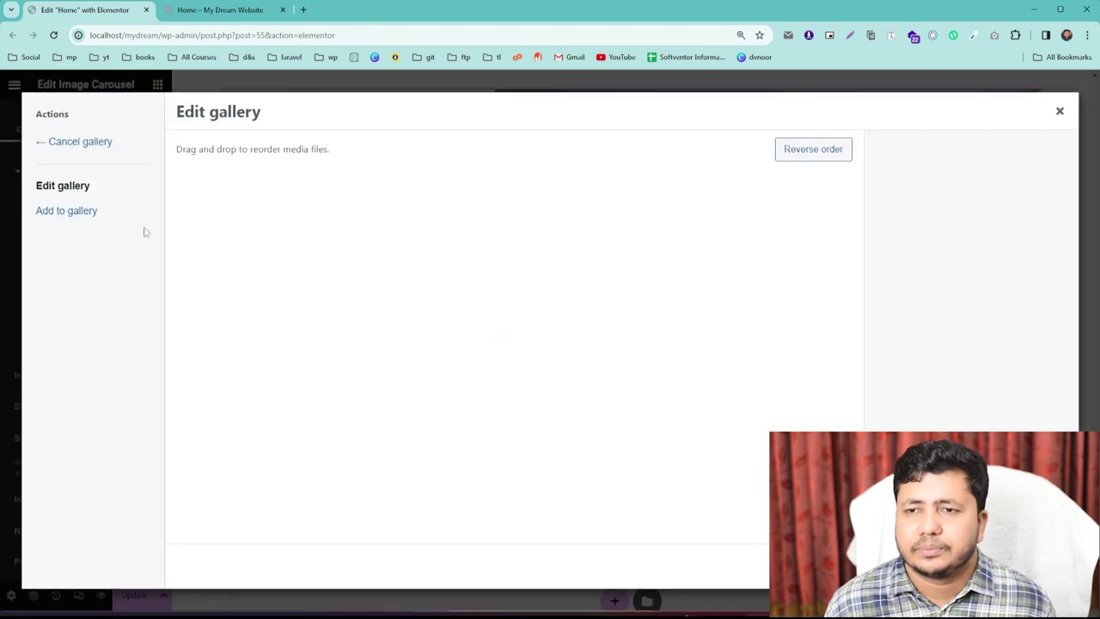
click(383, 204)
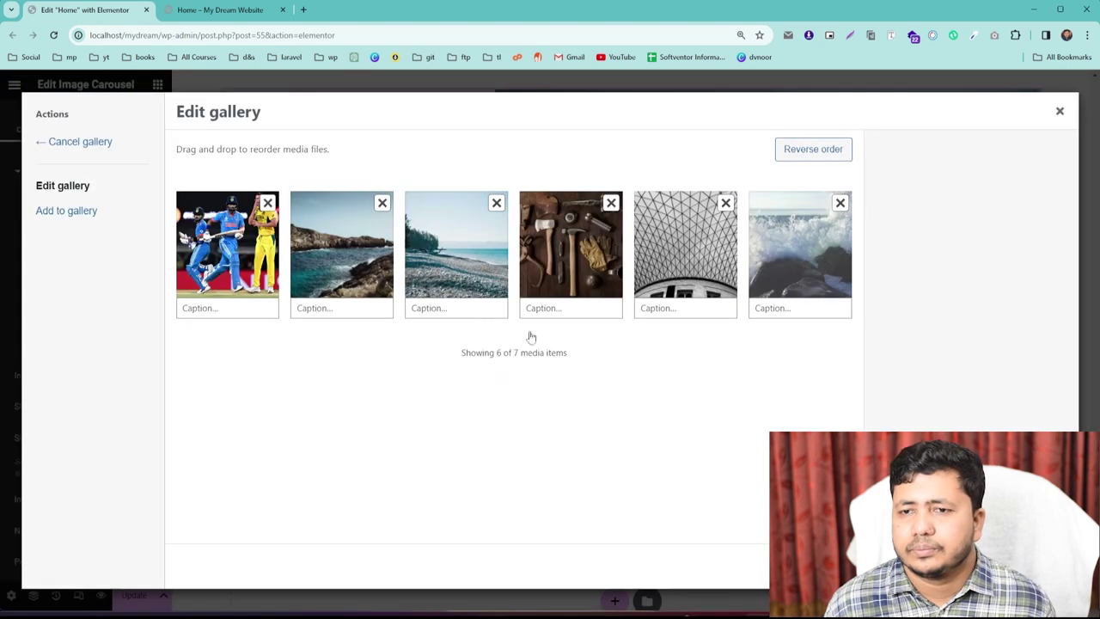
click(1027, 565)
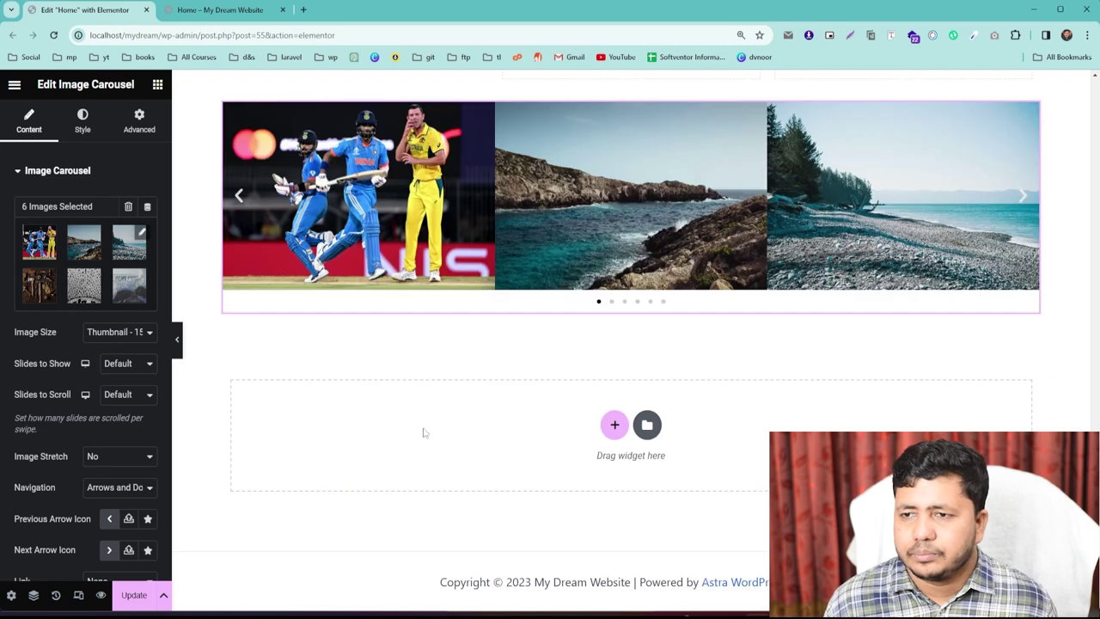
Try showing 2 and 4 slides at once in the image carousel.
scroll(423, 432, up, 2)
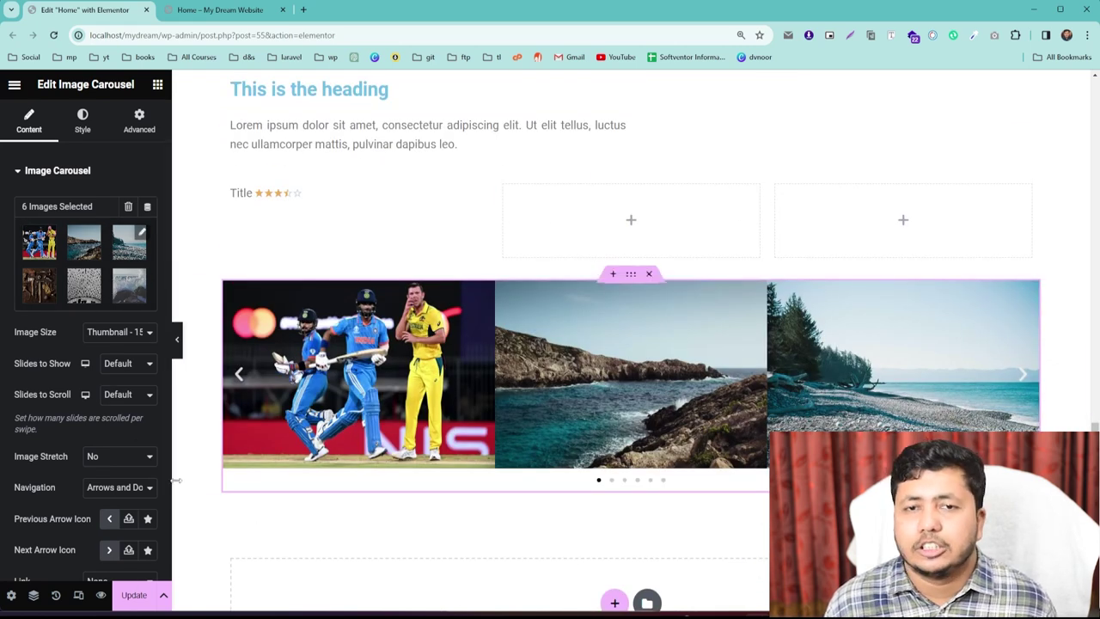
scroll(64, 292, down, 2)
scroll(65, 287, up, 1)
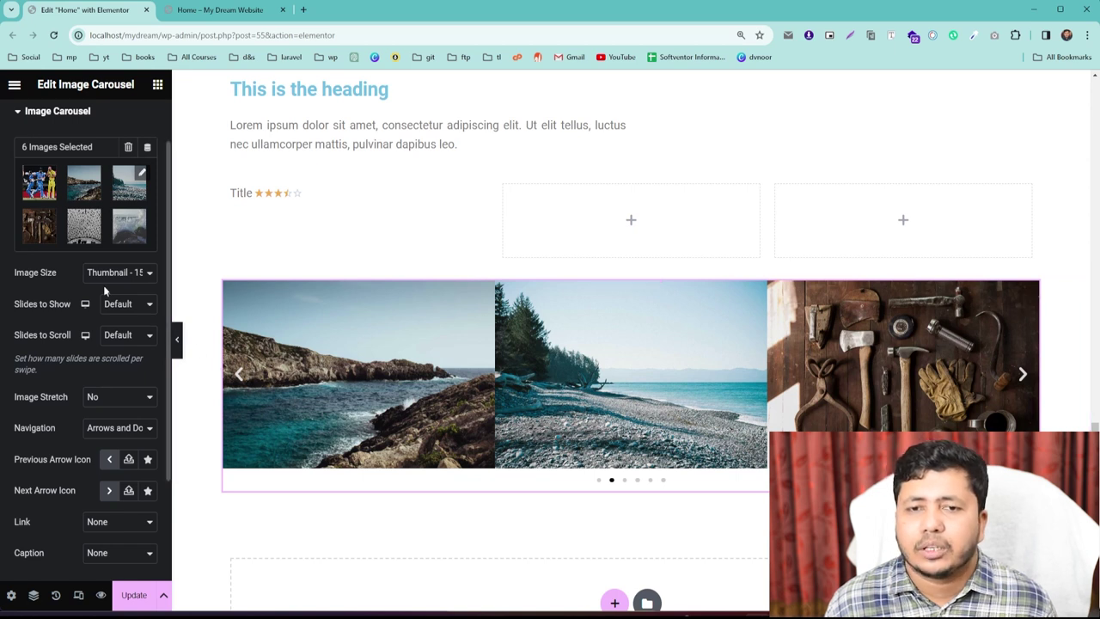
click(114, 306)
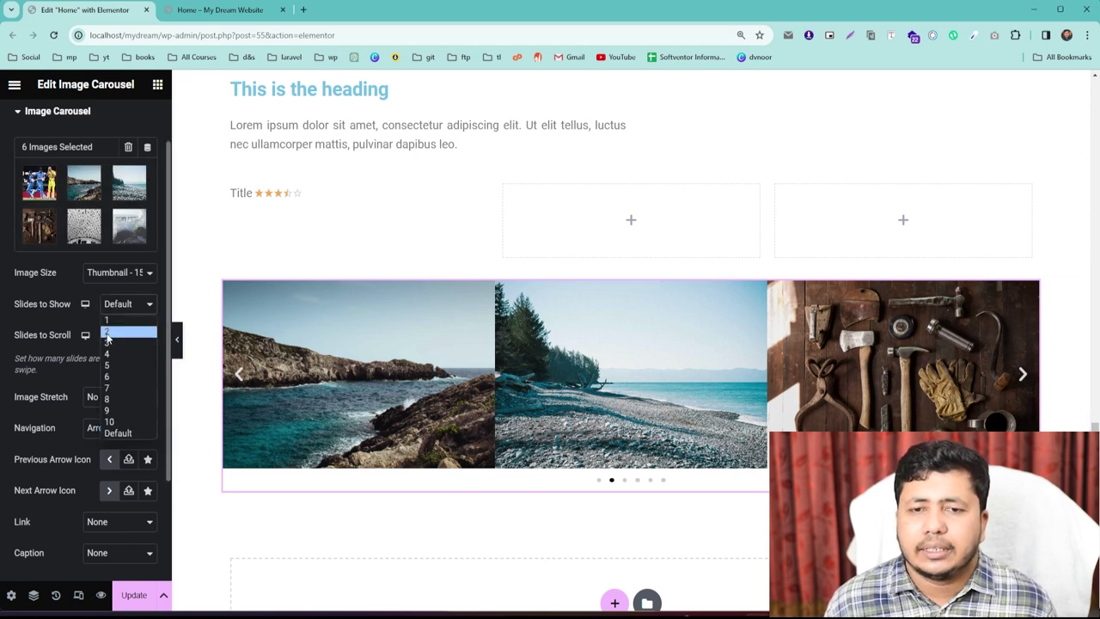
click(106, 337)
click(110, 308)
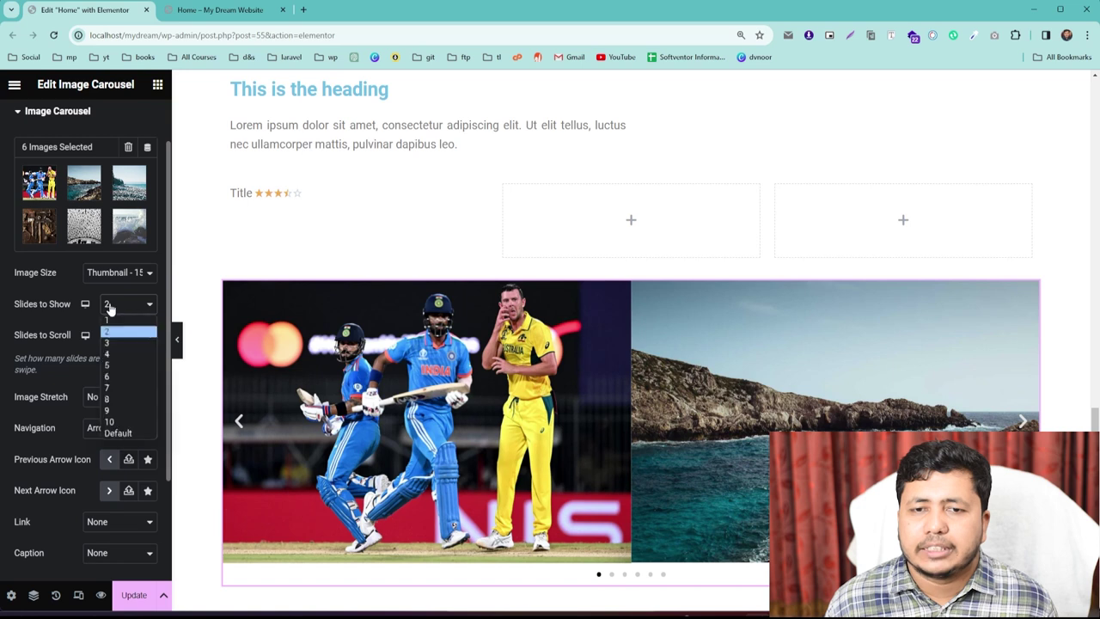
click(110, 355)
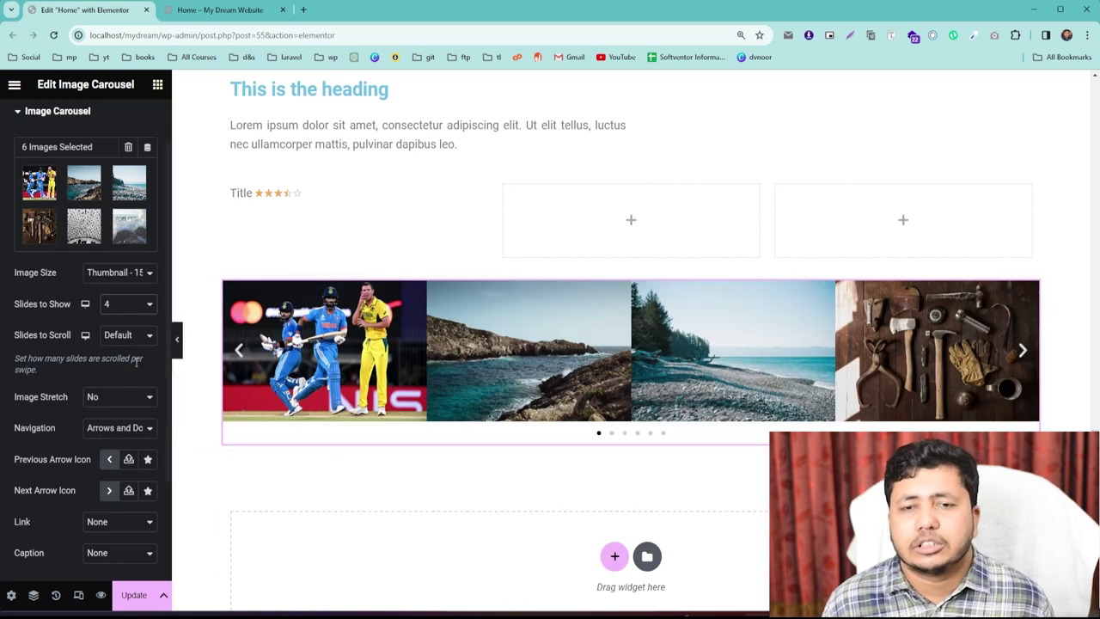
Set the image carousel to show 3 slides at once and advance through its images to test it.
click(111, 307)
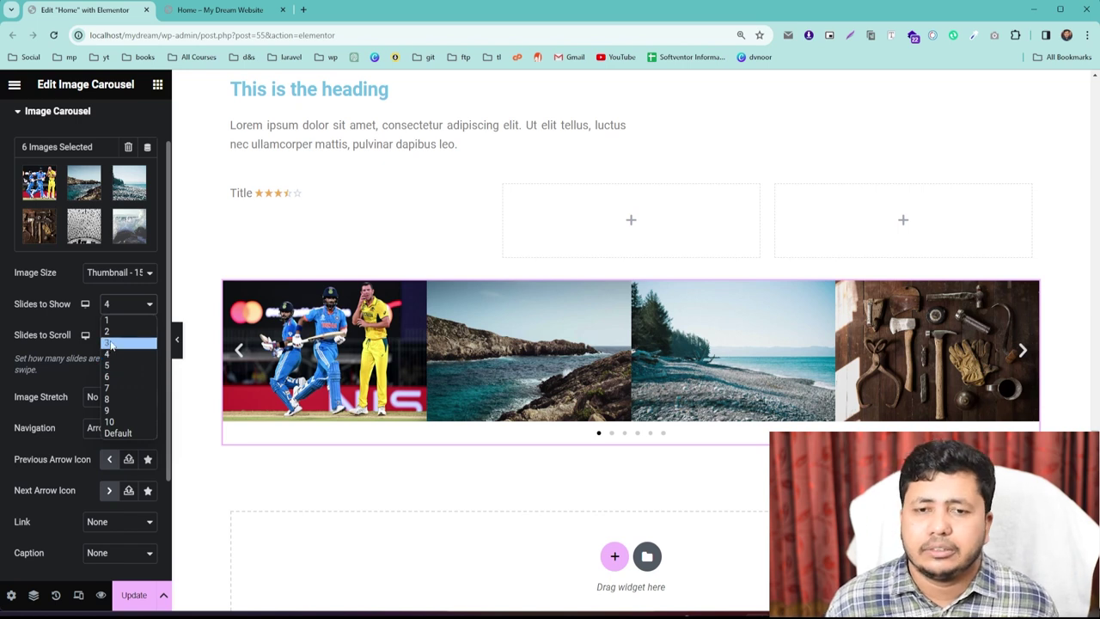
click(109, 344)
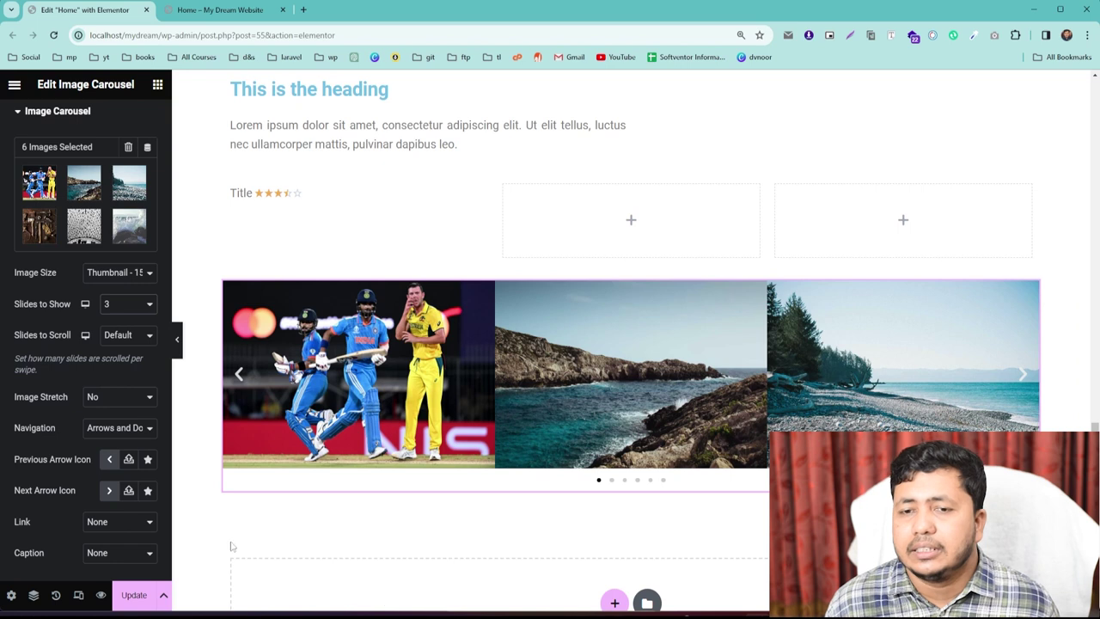
click(1022, 375)
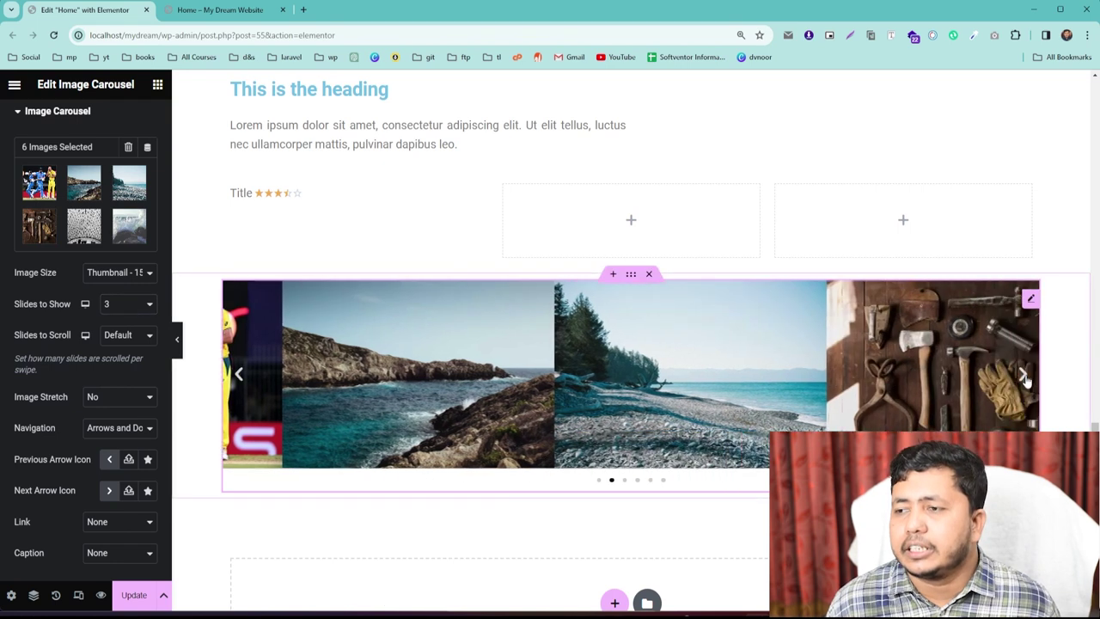
click(1022, 375)
click(1022, 376)
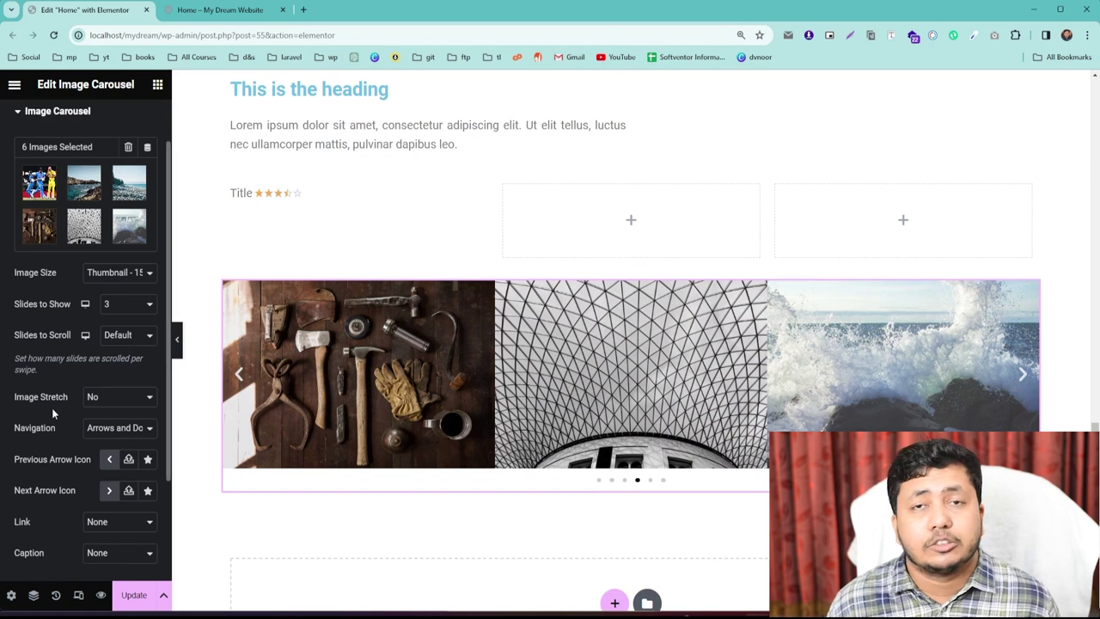
Try scrolling 2 slides per swipe in the image carousel, test it, and return the setting to Default.
click(121, 337)
click(107, 363)
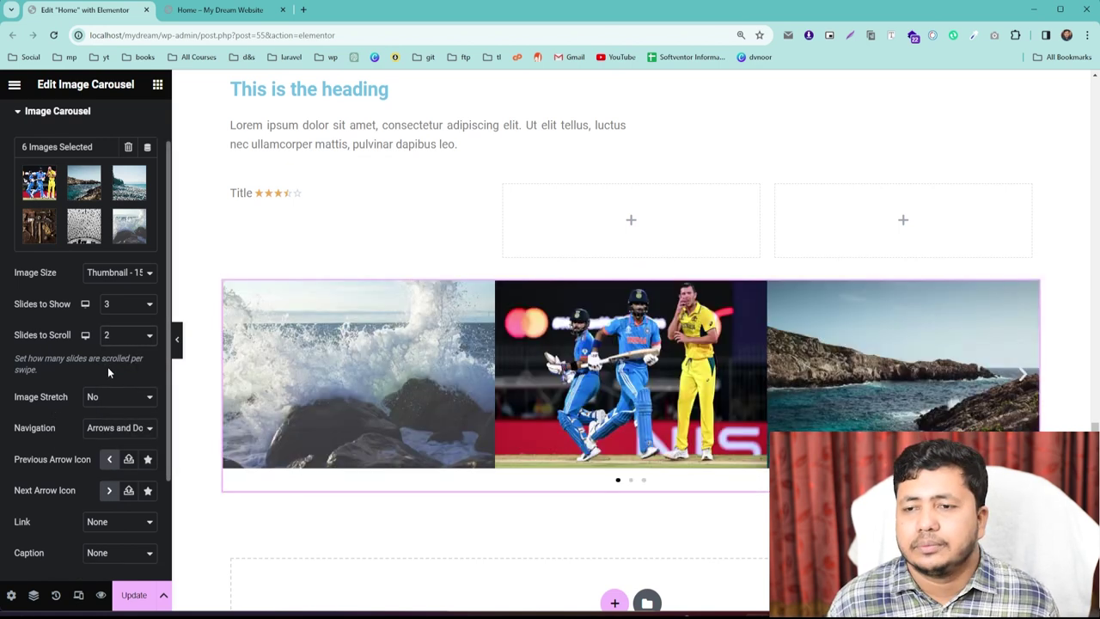
click(1023, 376)
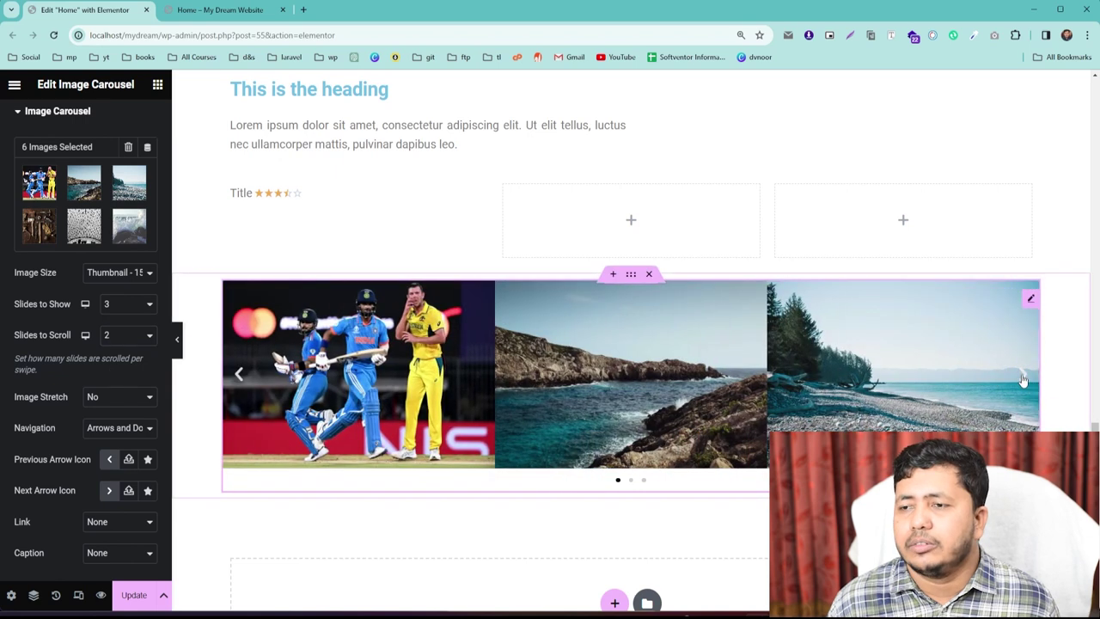
click(117, 335)
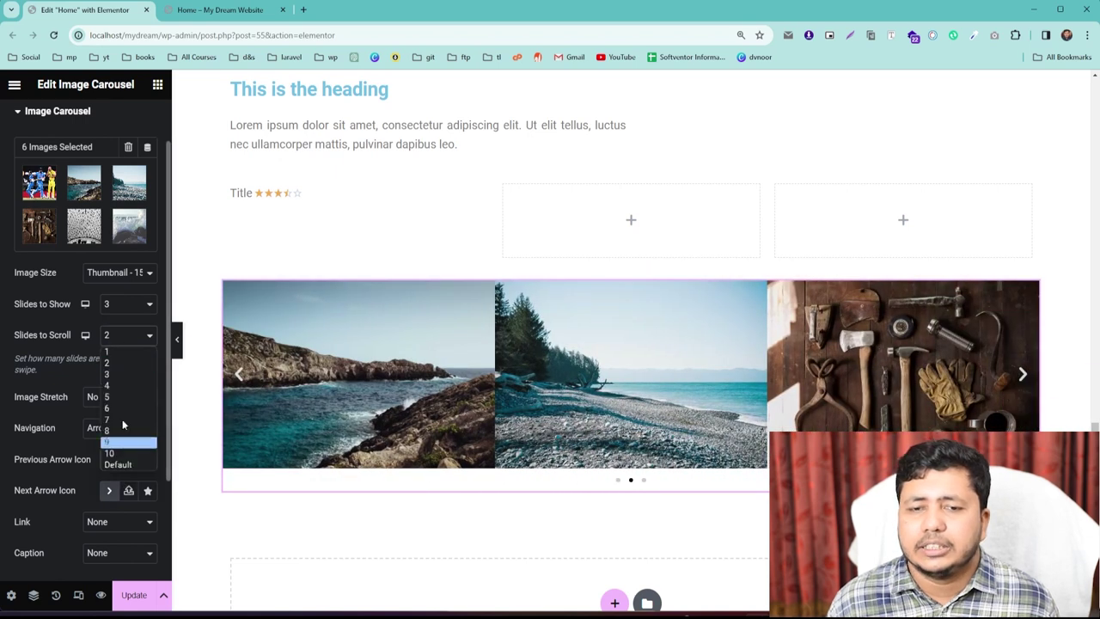
click(119, 465)
Try the Arrows, Dots and None navigation options in the image carousel, and return the setting to Arrows and Dots.
scroll(55, 374, down, 1)
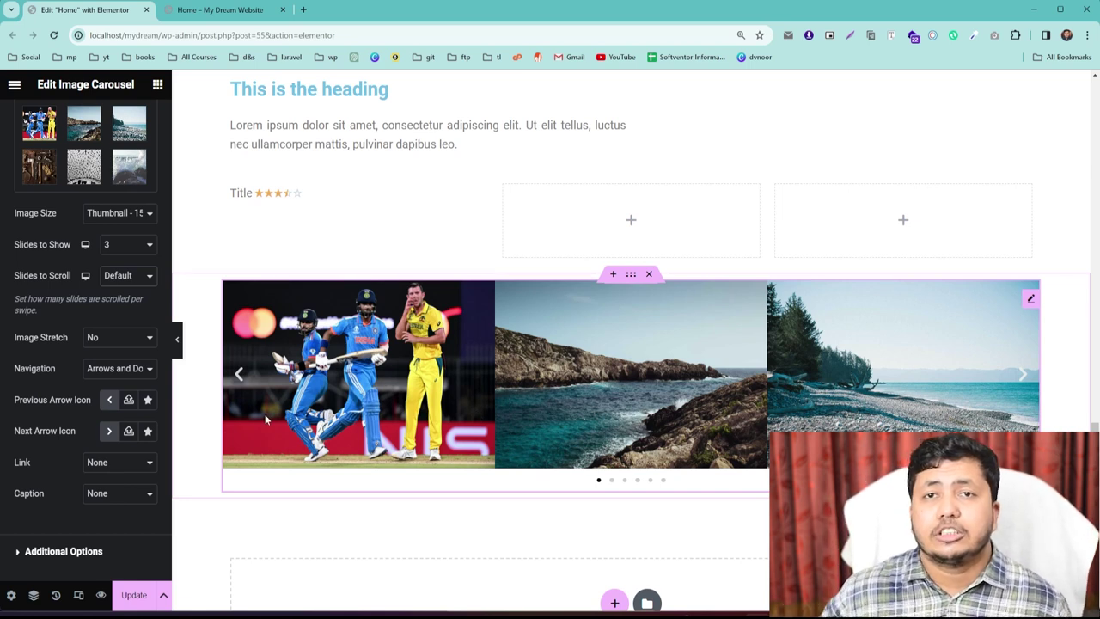
scroll(15, 316, down, 1)
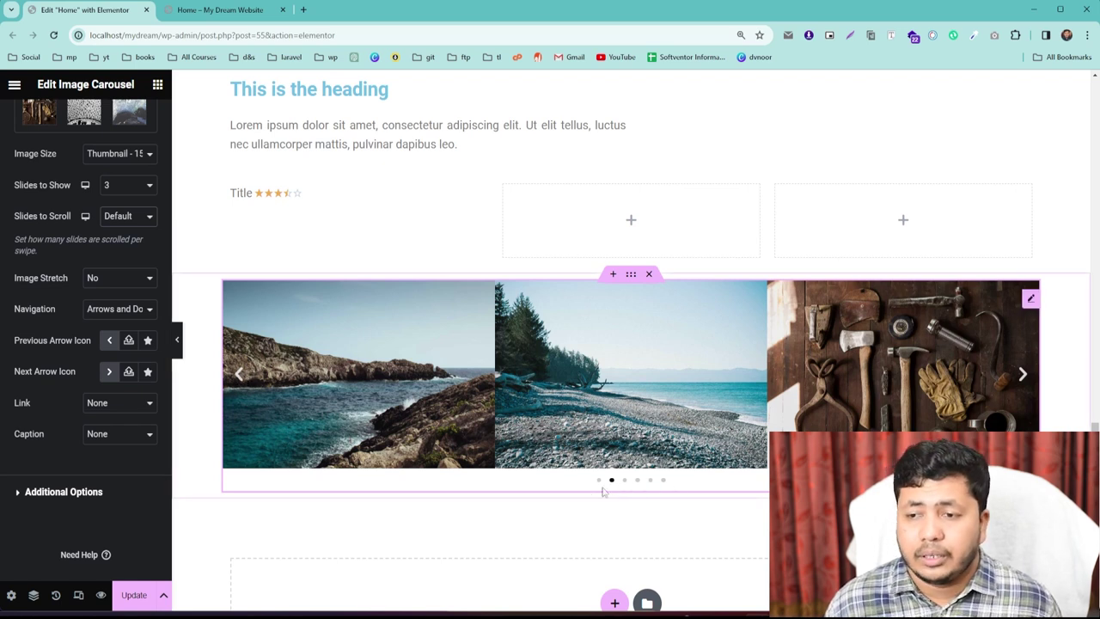
click(118, 311)
click(100, 337)
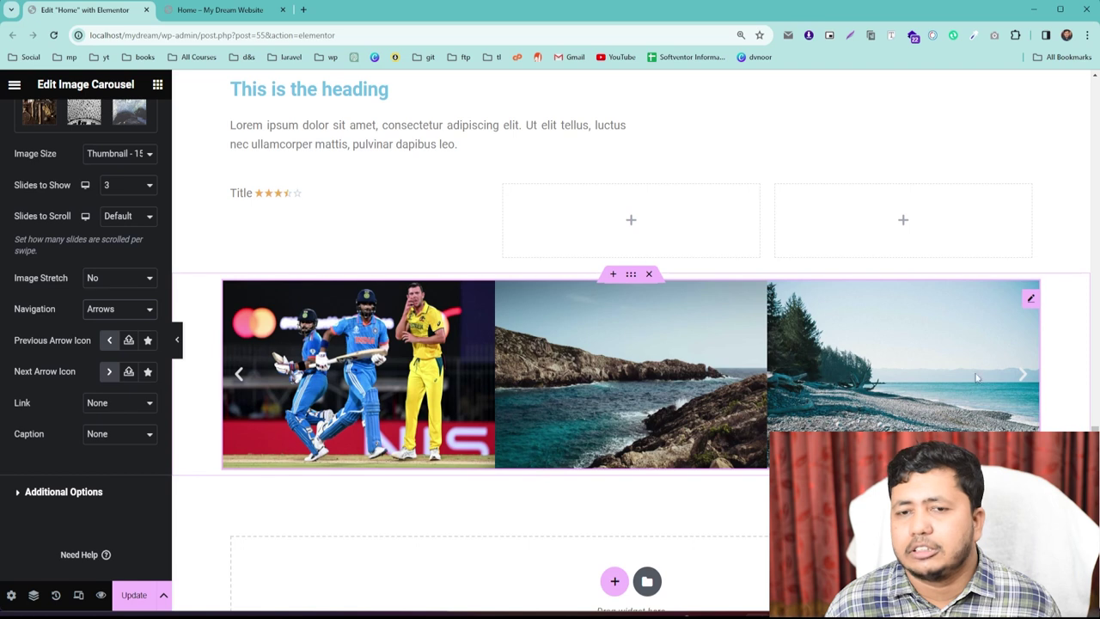
click(107, 310)
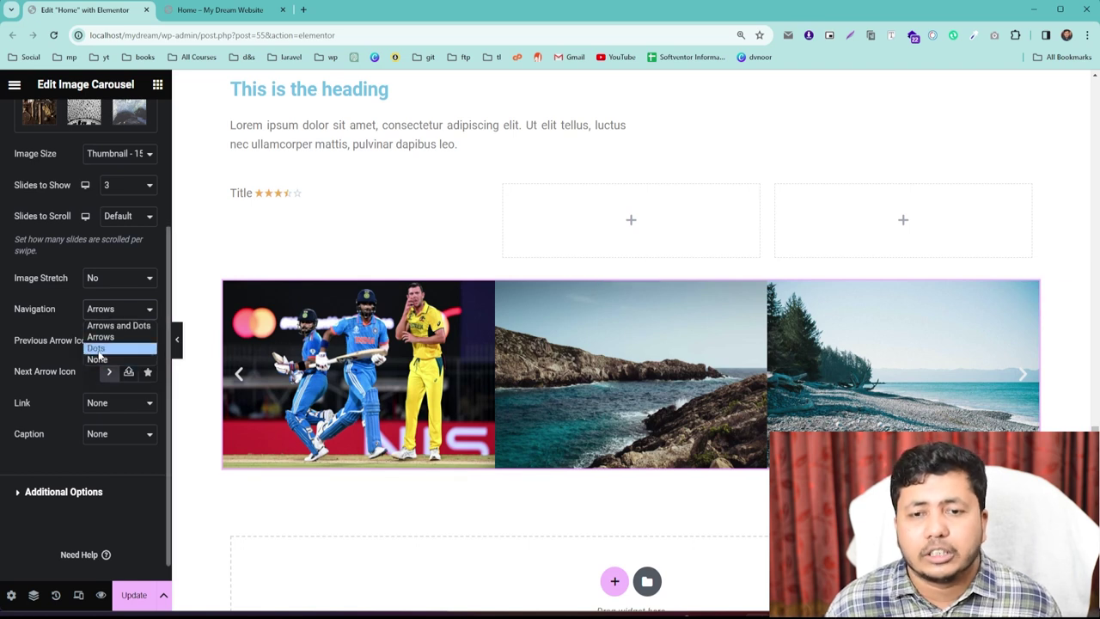
click(97, 349)
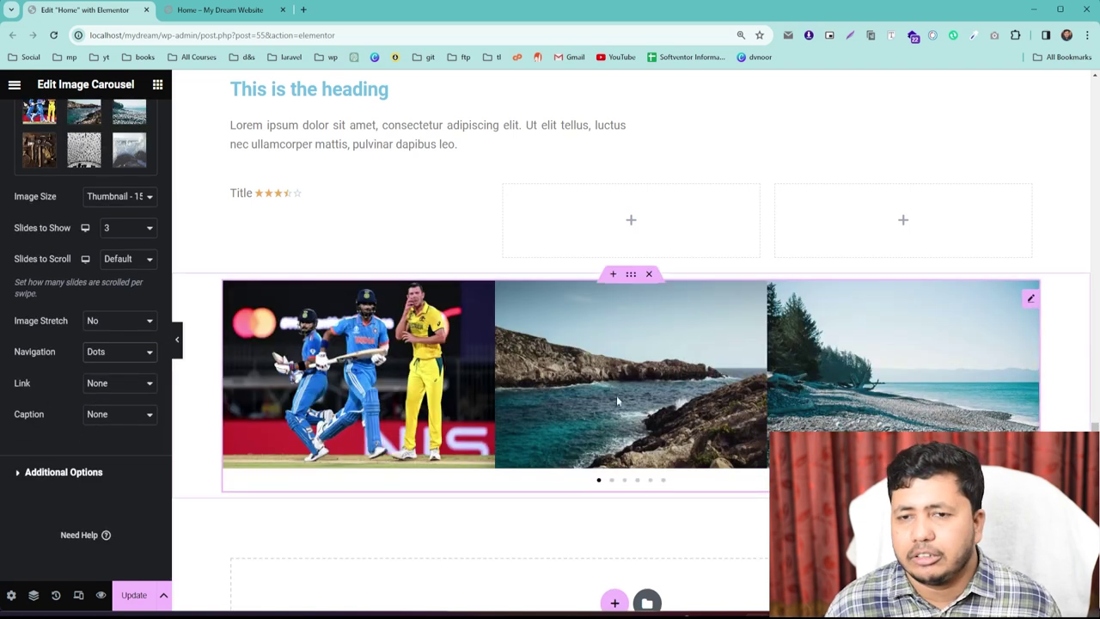
click(101, 359)
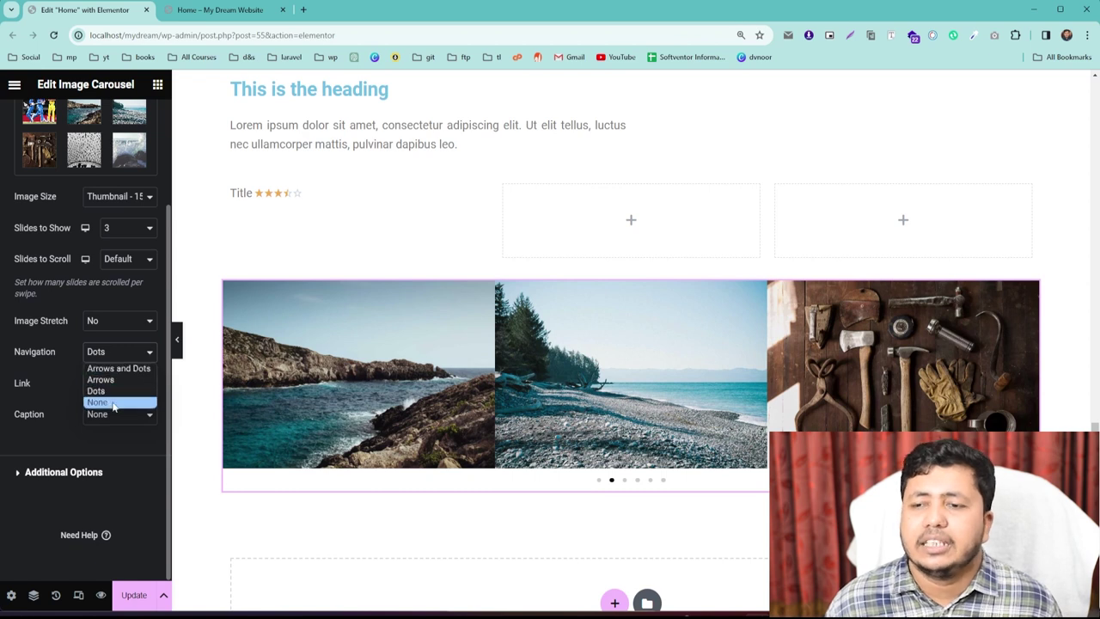
click(113, 402)
click(120, 353)
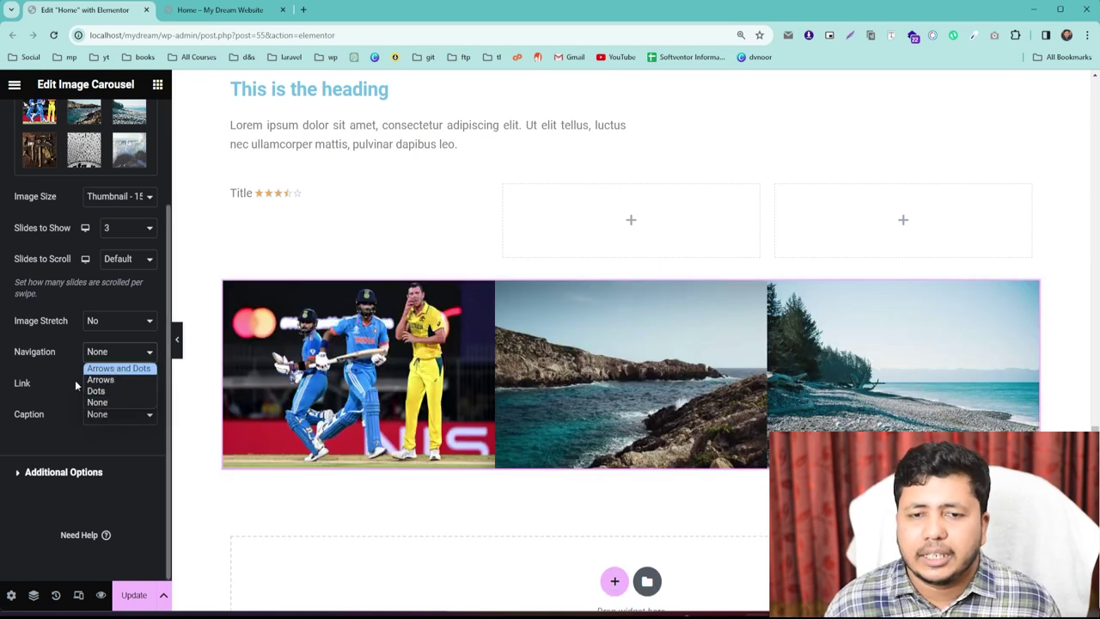
click(93, 367)
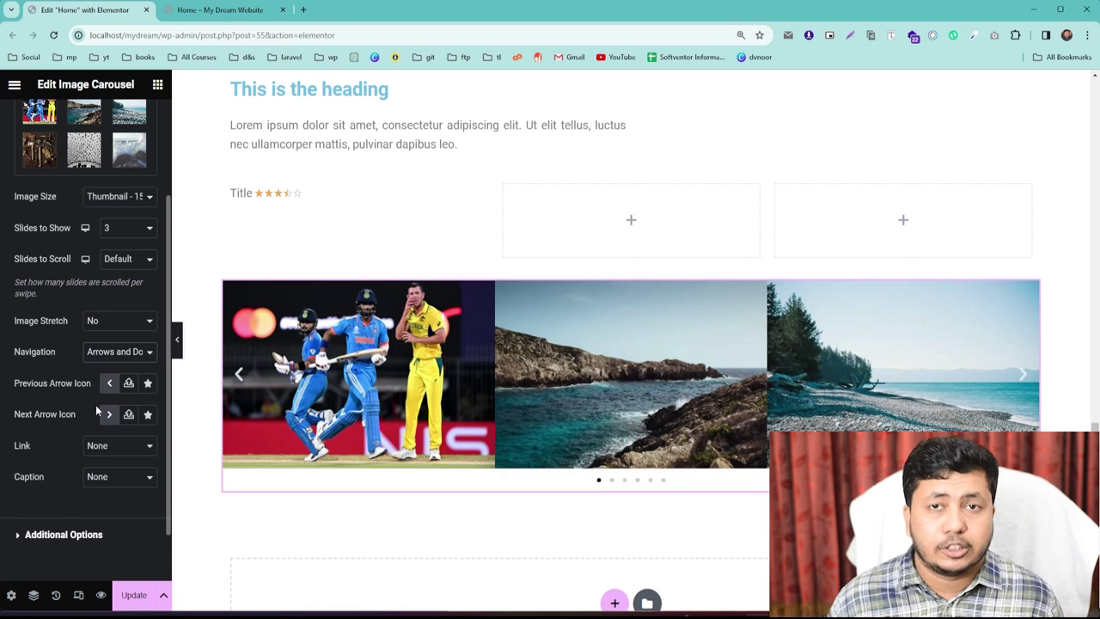
Look at the icon library for the carousel's previous arrow and at the available link options, leaving both without a change.
scroll(96, 405, down, 1)
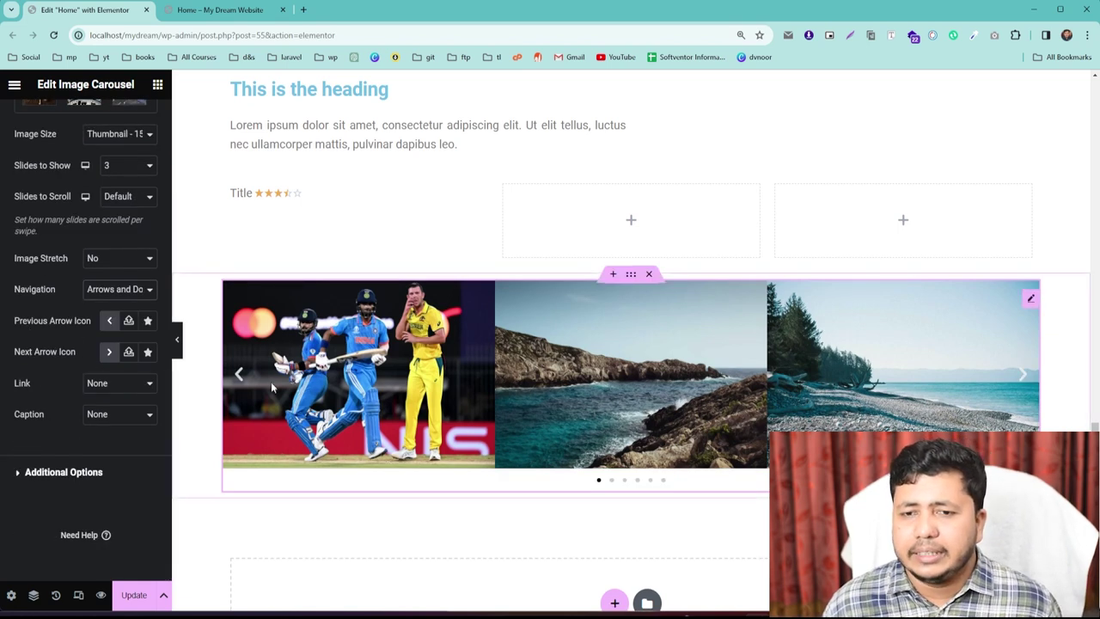
click(147, 321)
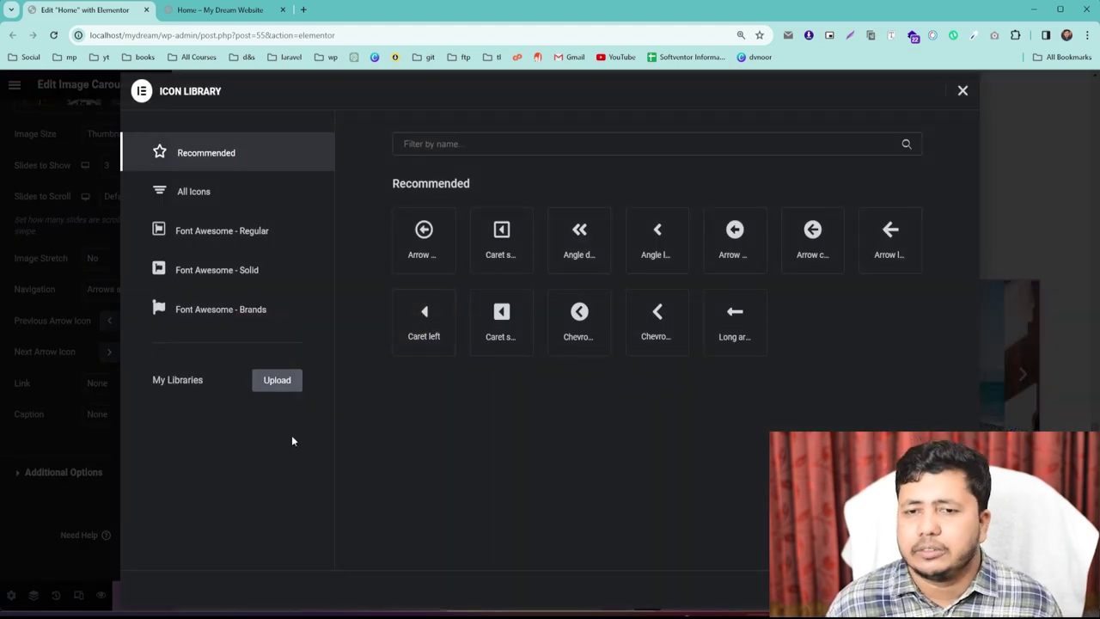
click(962, 91)
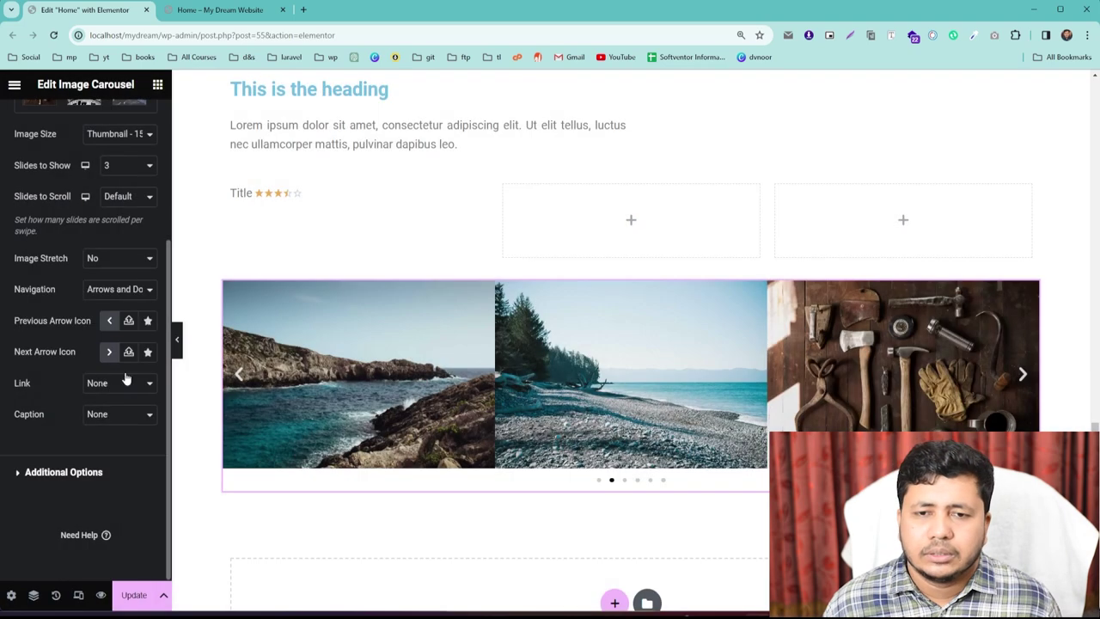
click(96, 387)
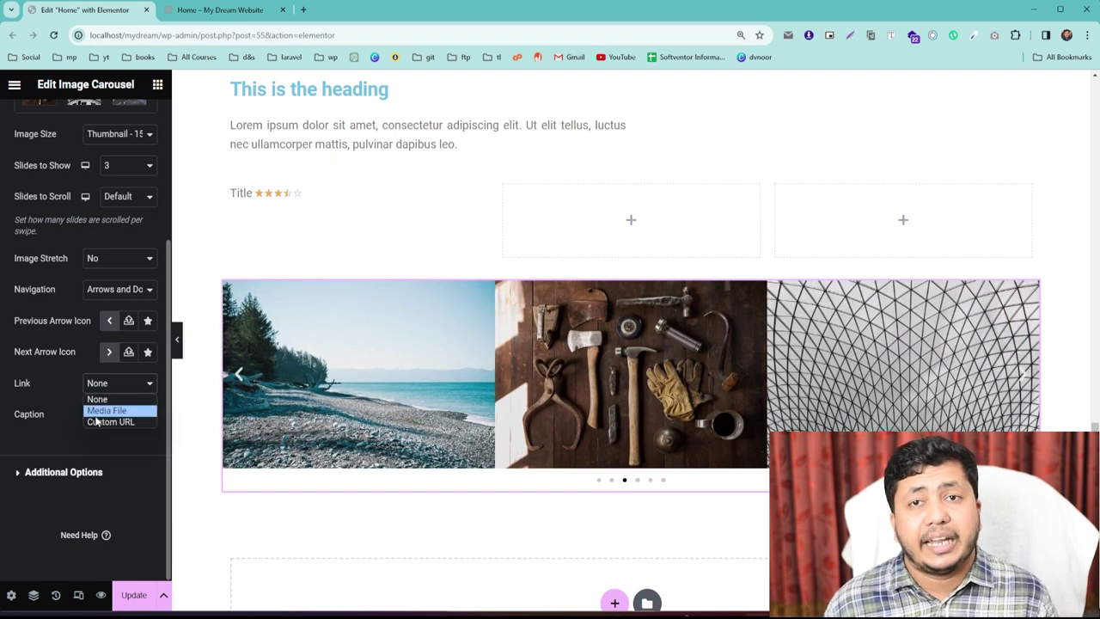
click(54, 388)
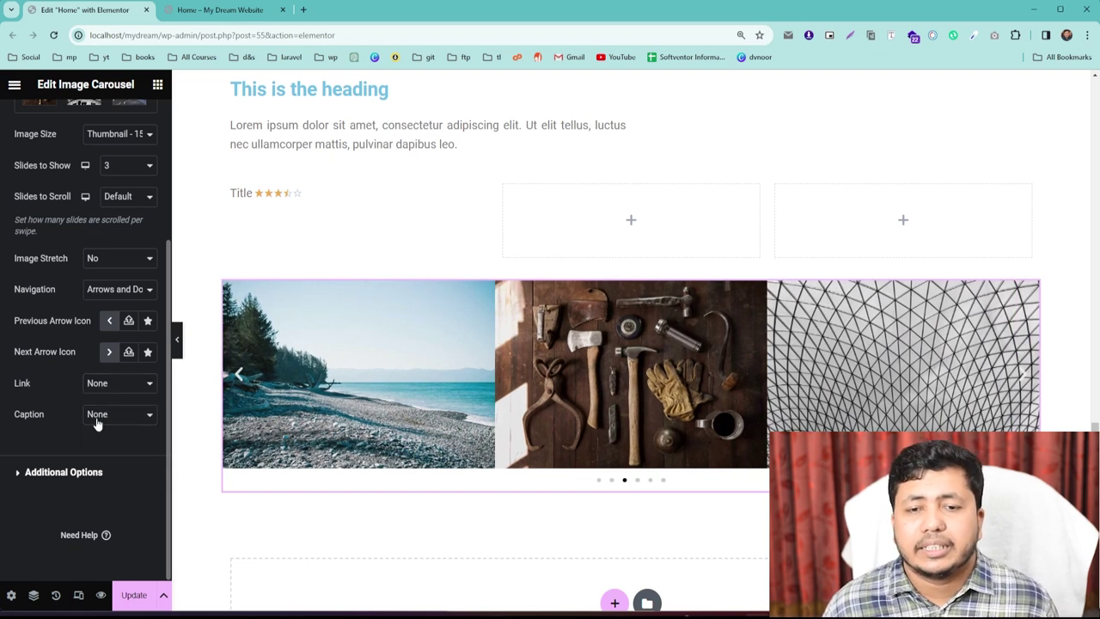
Try Title as the image carousel's caption type and switch it to Description.
click(97, 416)
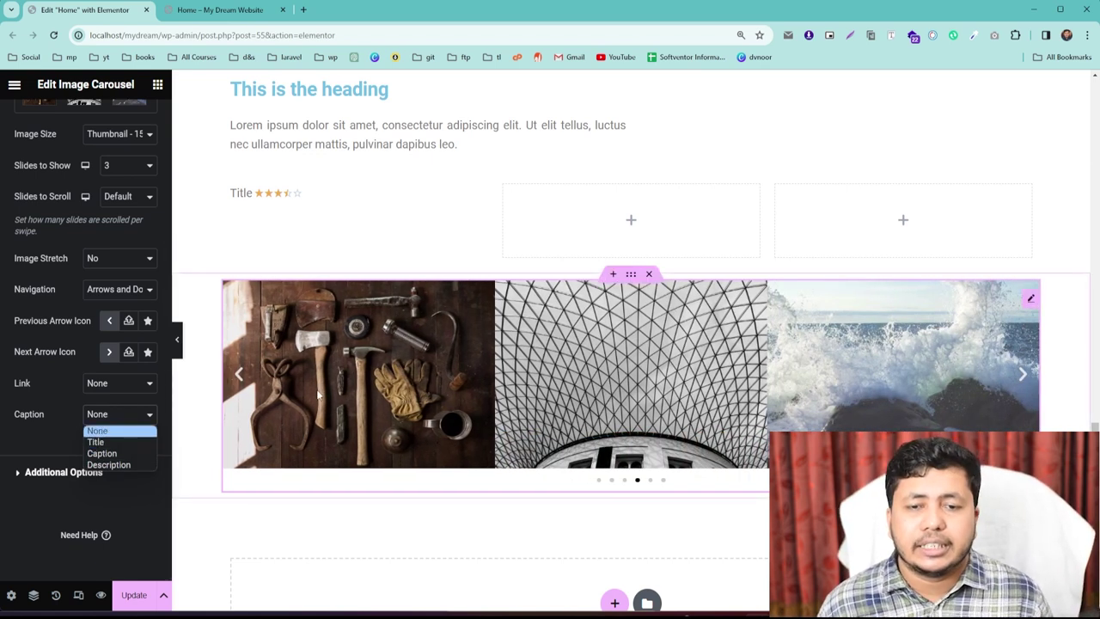
click(98, 441)
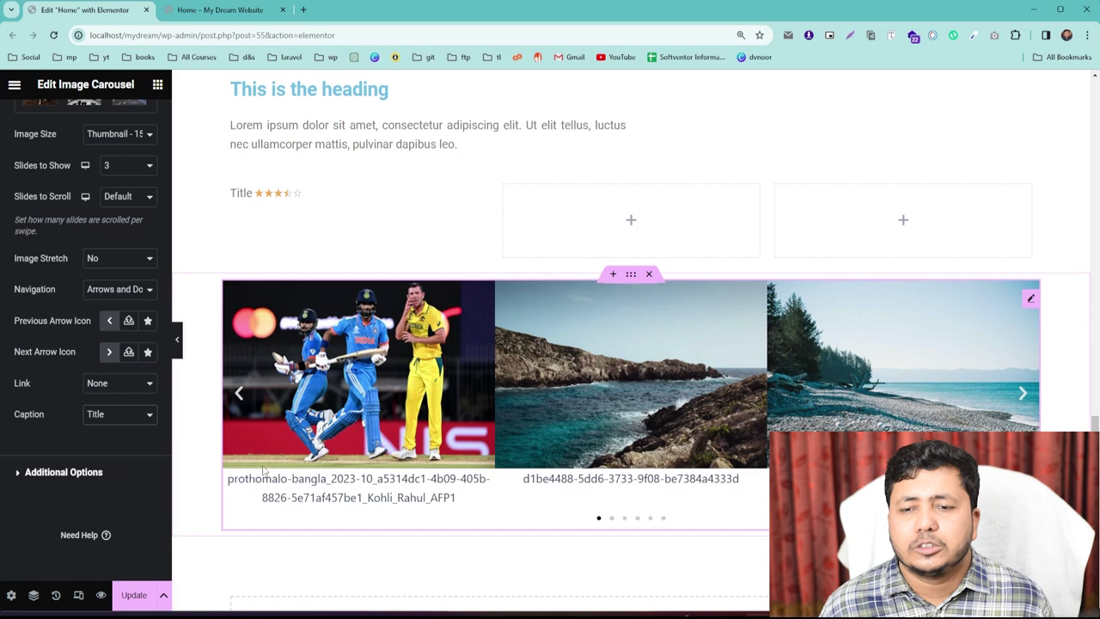
click(51, 472)
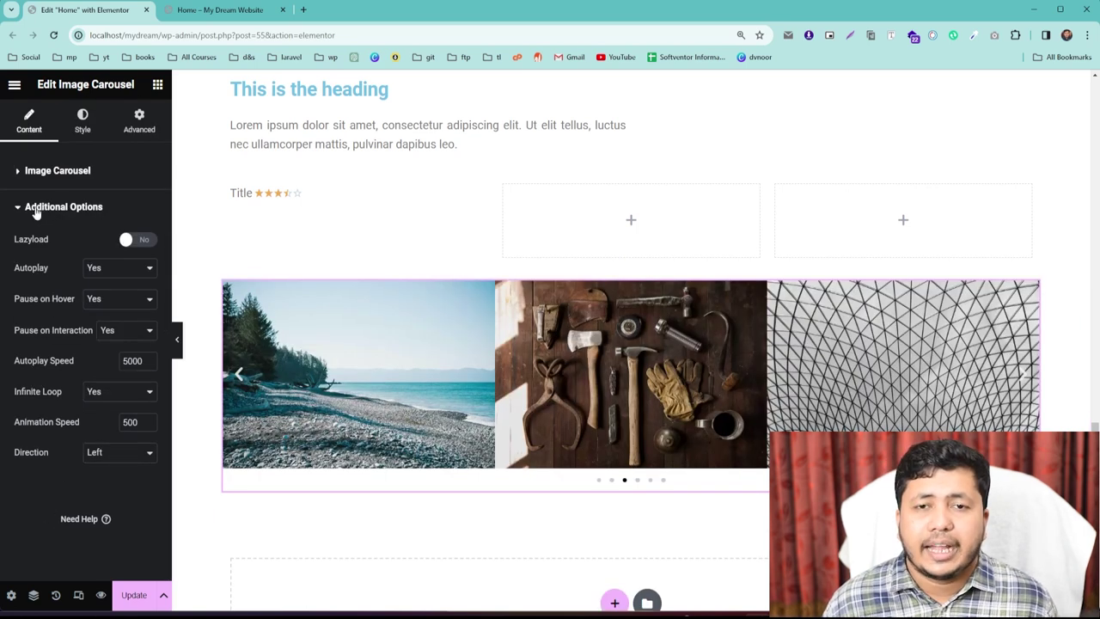
click(49, 210)
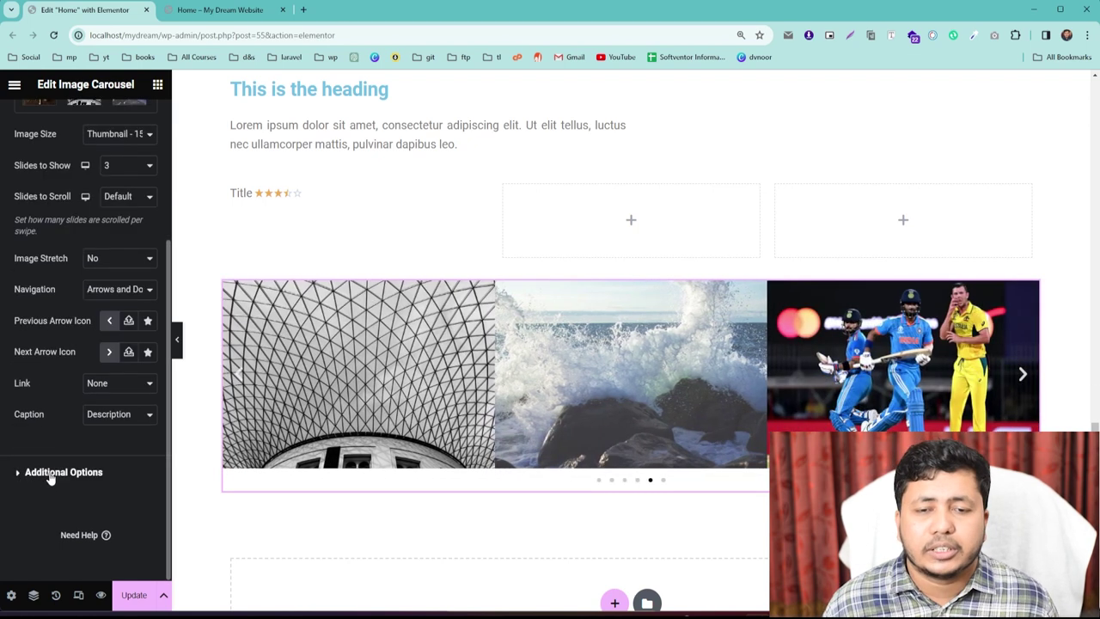
Examine the image carousel's additional options, including Lazyload, and look over the Home page from the header down to the carousel.
click(49, 472)
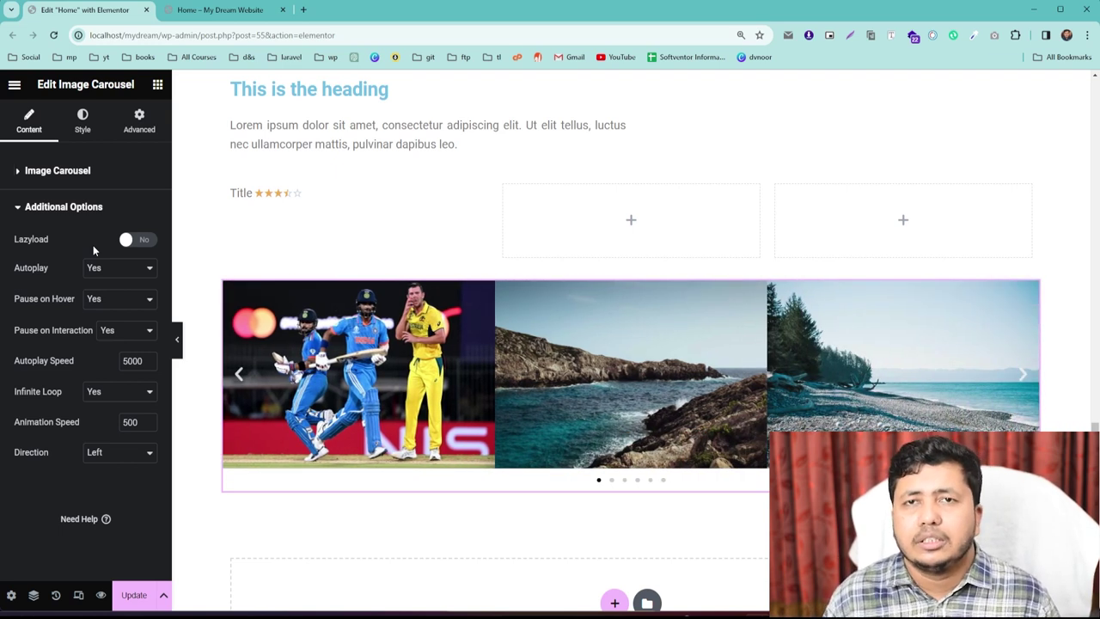
scroll(651, 373, up, 10)
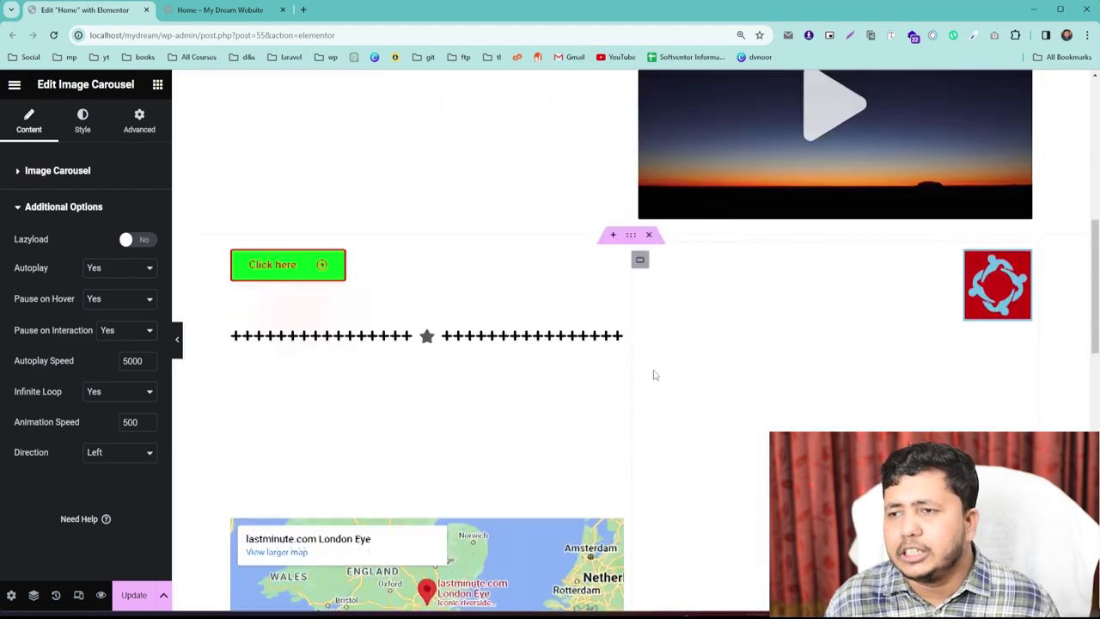
scroll(653, 375, down, 10)
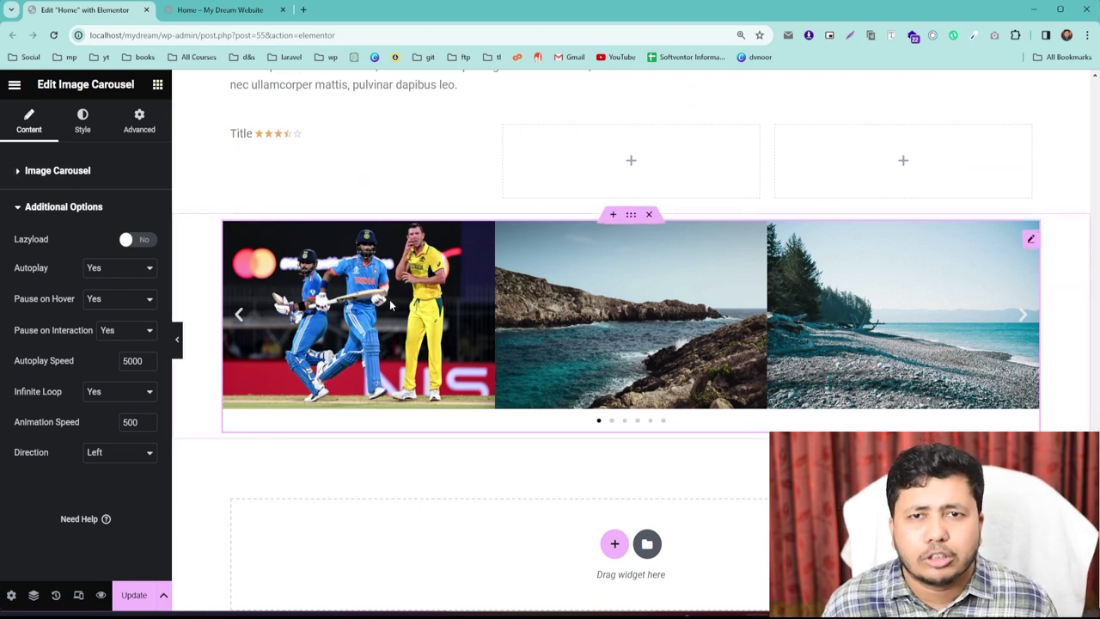
scroll(373, 303, up, 1)
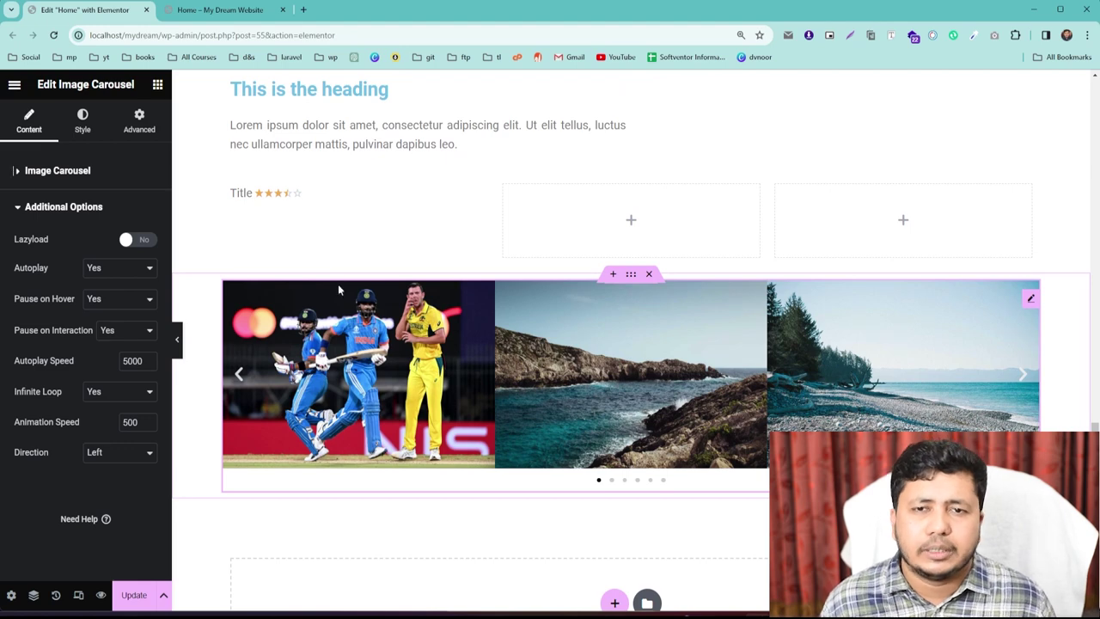
scroll(337, 290, up, 6)
scroll(338, 290, down, 3)
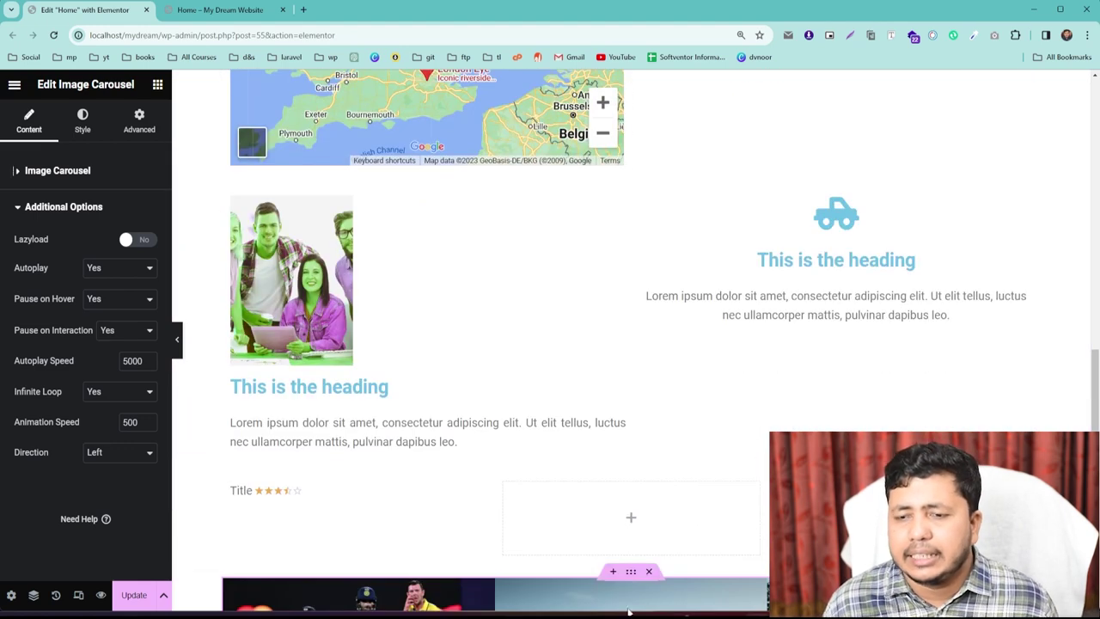
scroll(466, 401, up, 12)
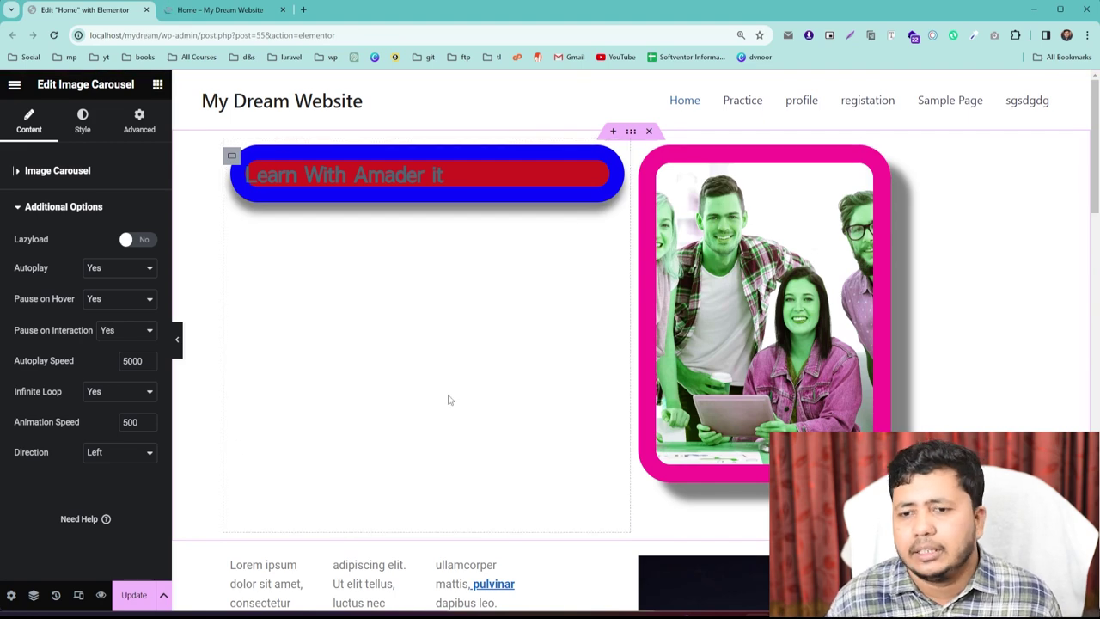
scroll(389, 329, down, 10)
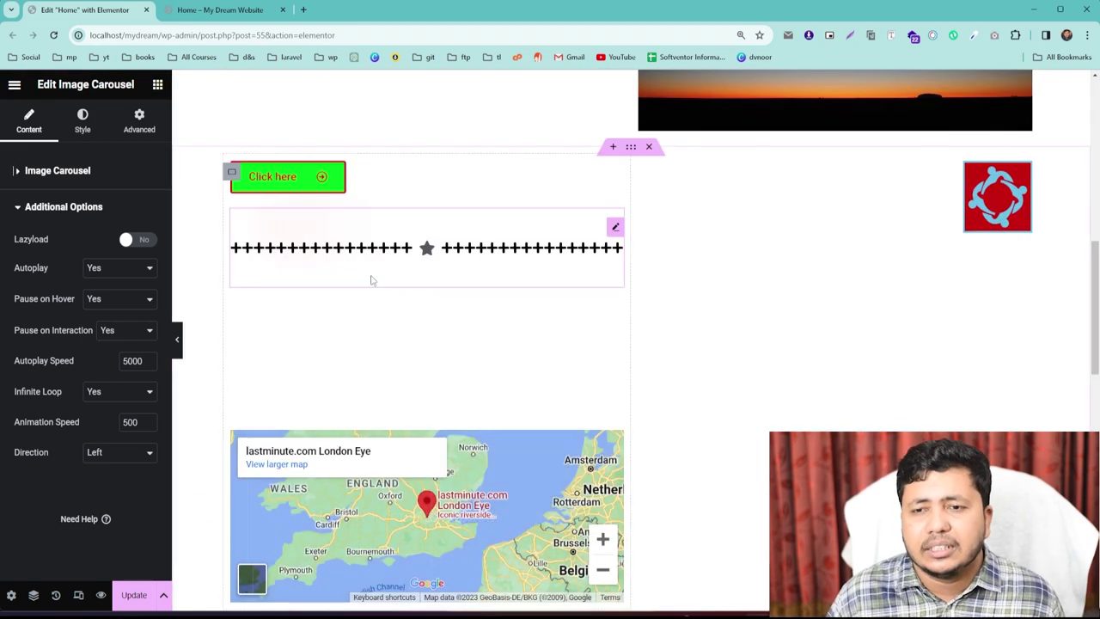
scroll(387, 312, down, 8)
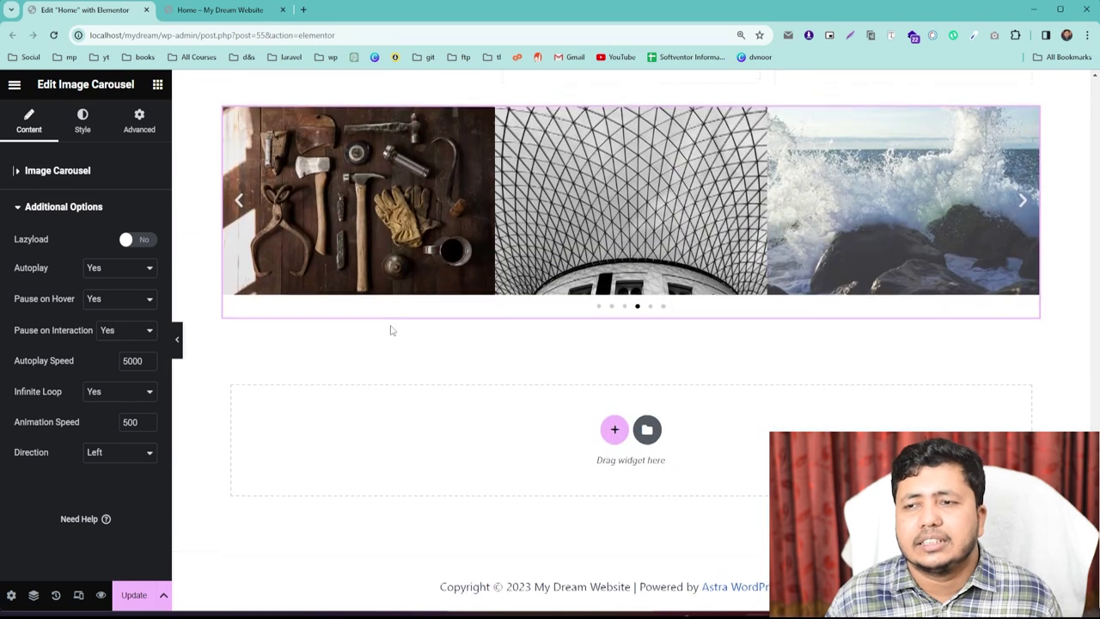
scroll(391, 335, up, 2)
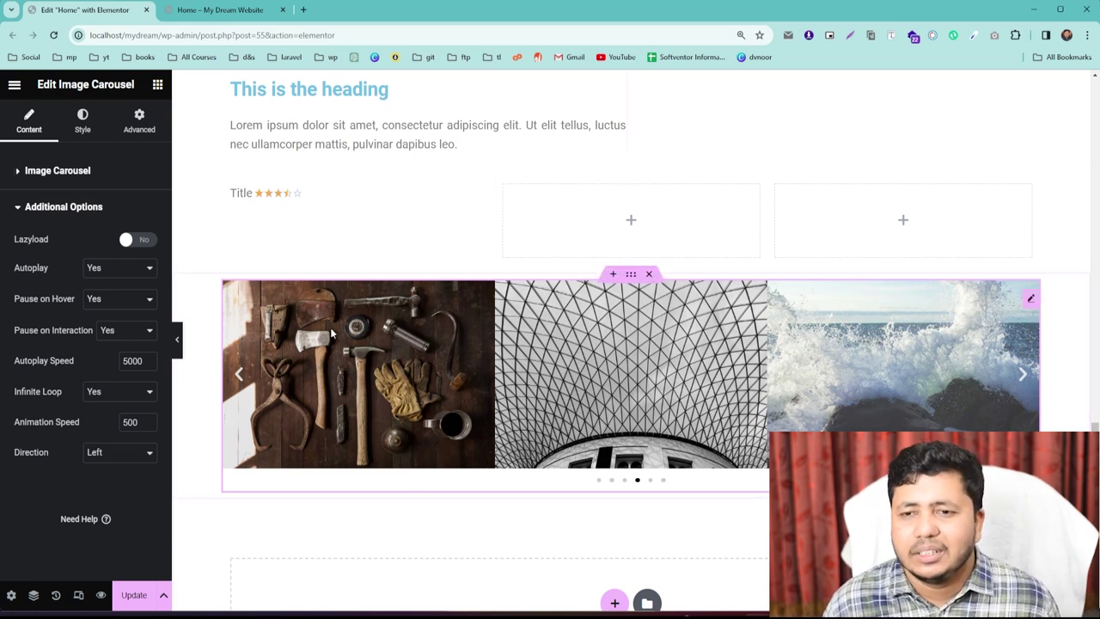
scroll(452, 368, down, 2)
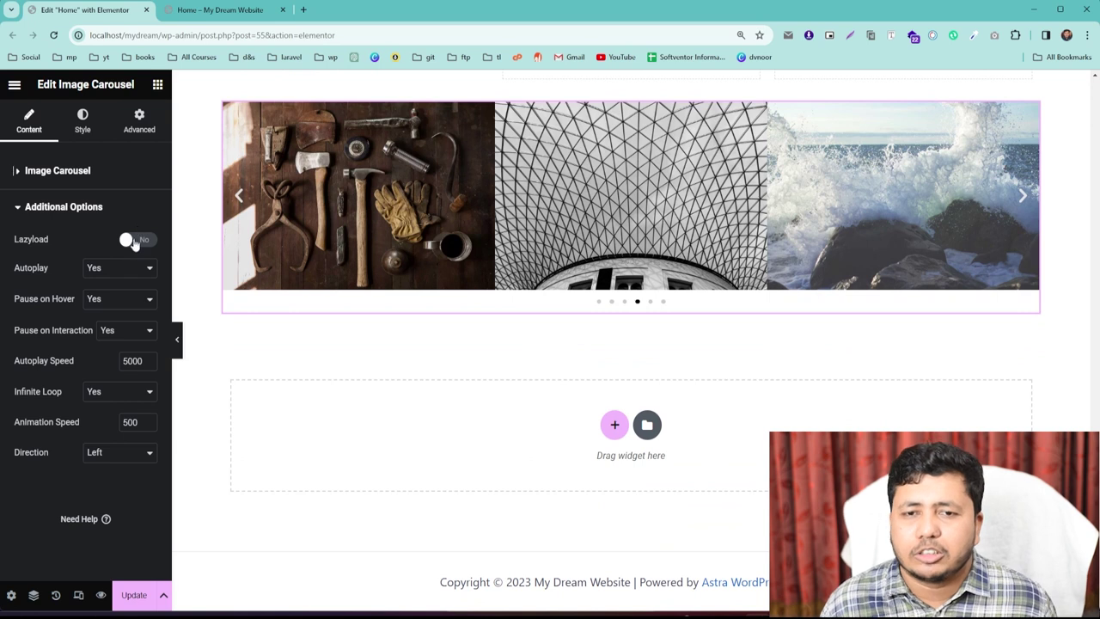
Set the image carousel's autoplay speed to 500, and try Autoplay off with a manual slide advance before switching it back to Yes.
scroll(534, 308, up, 1)
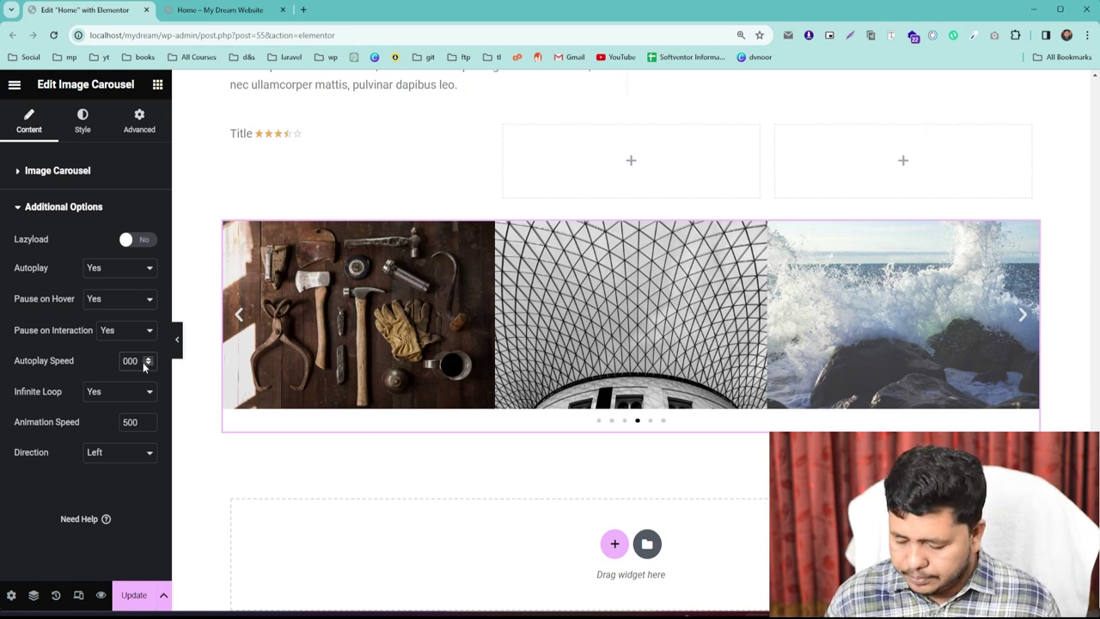
key(BackSpace)
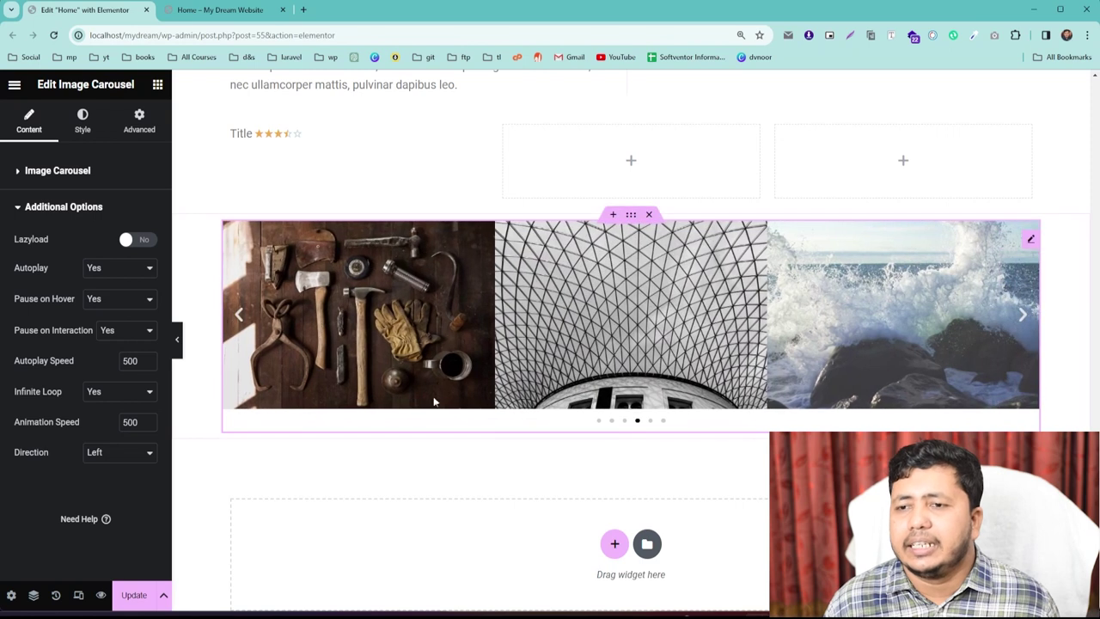
click(108, 268)
click(92, 294)
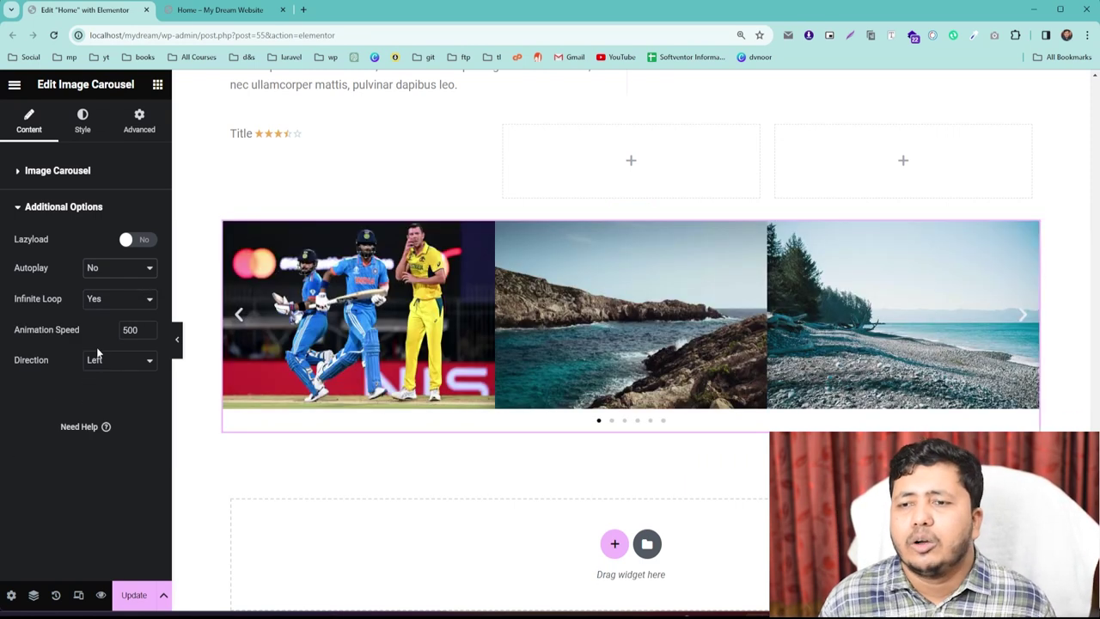
click(1022, 318)
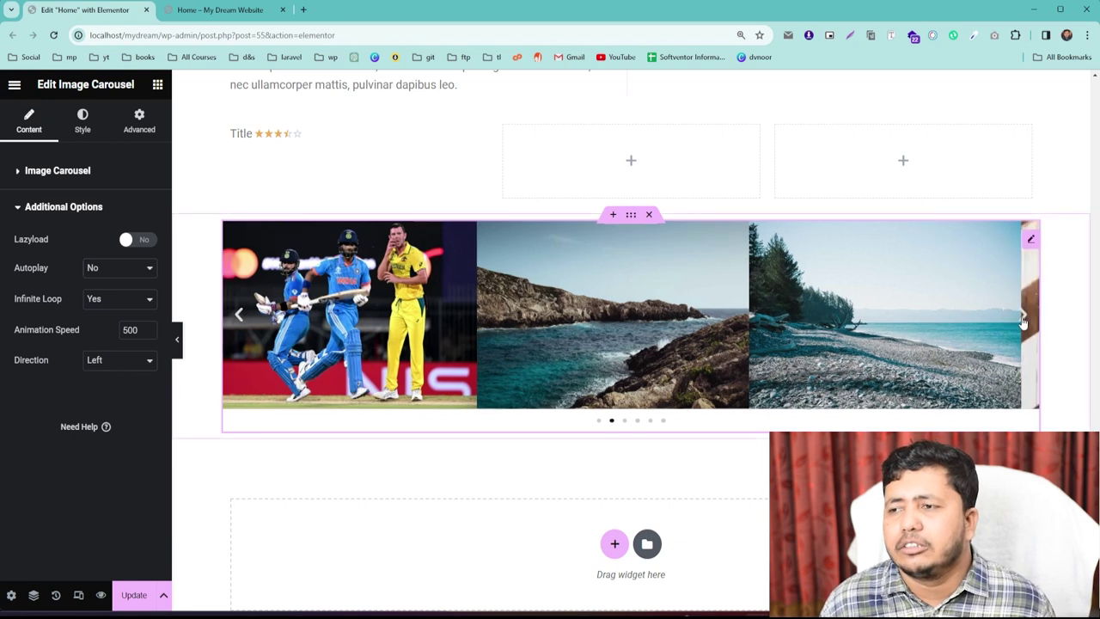
click(107, 268)
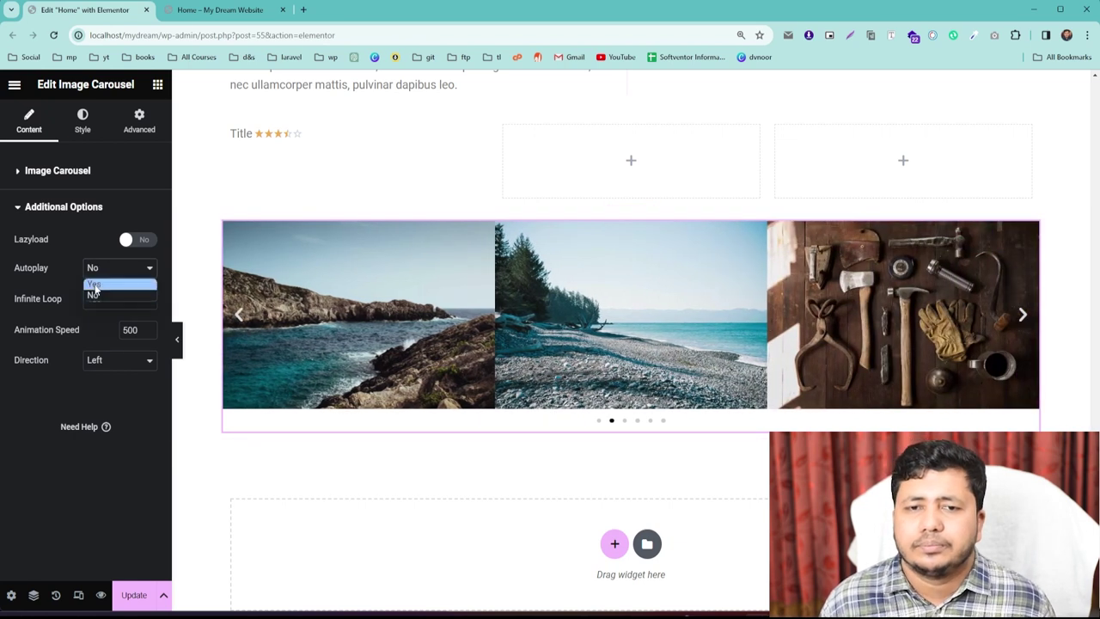
click(93, 281)
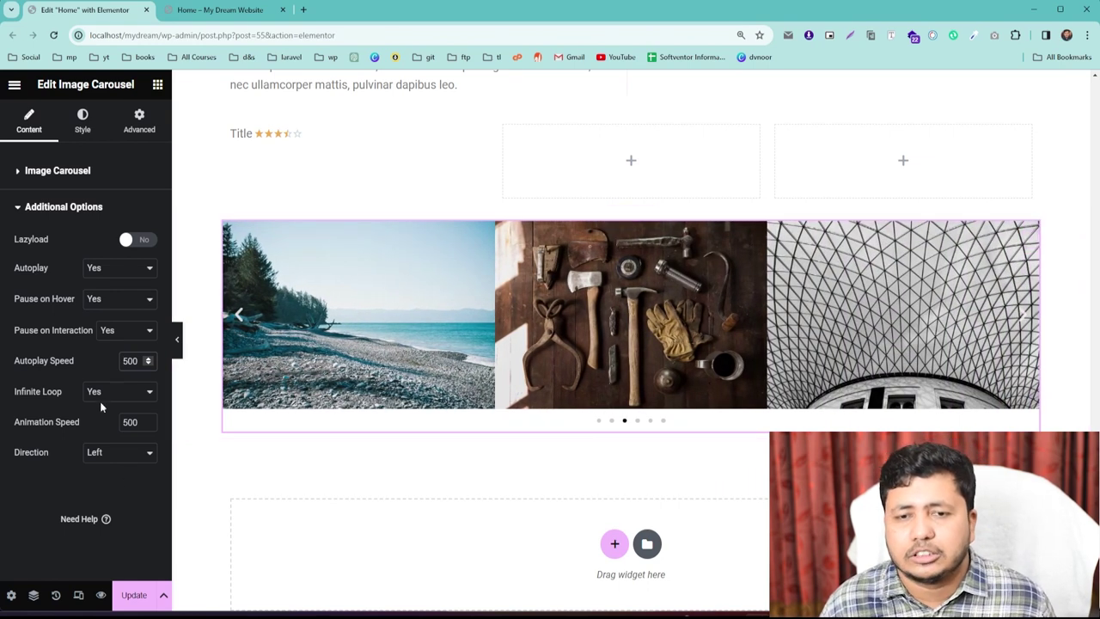
Set the image carousel's autoplay speed to 1000.
text(0)
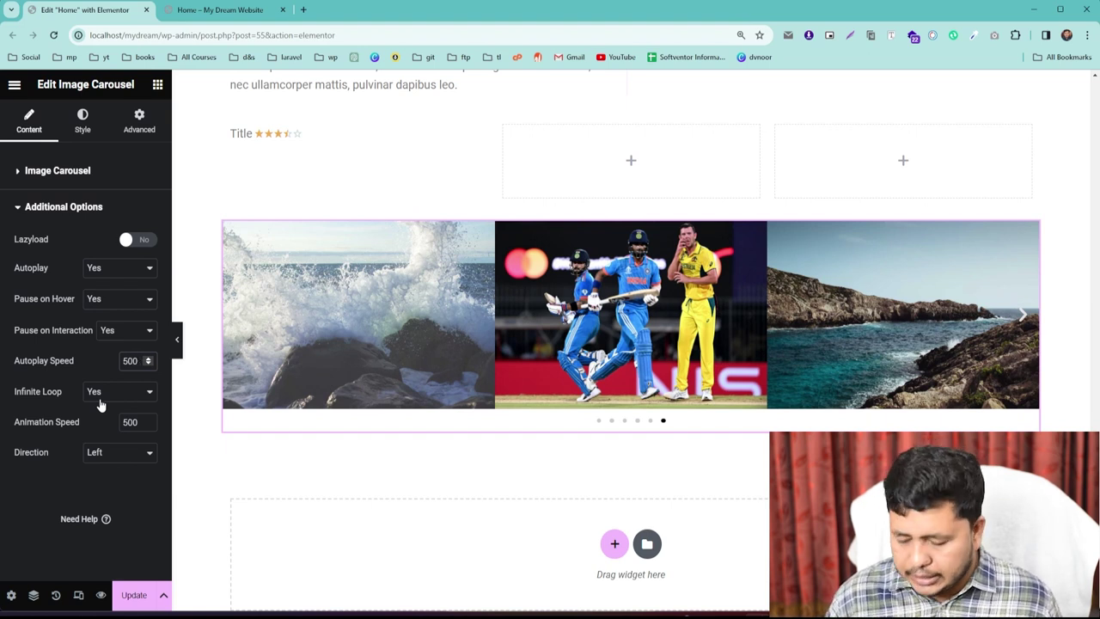
text(1000)
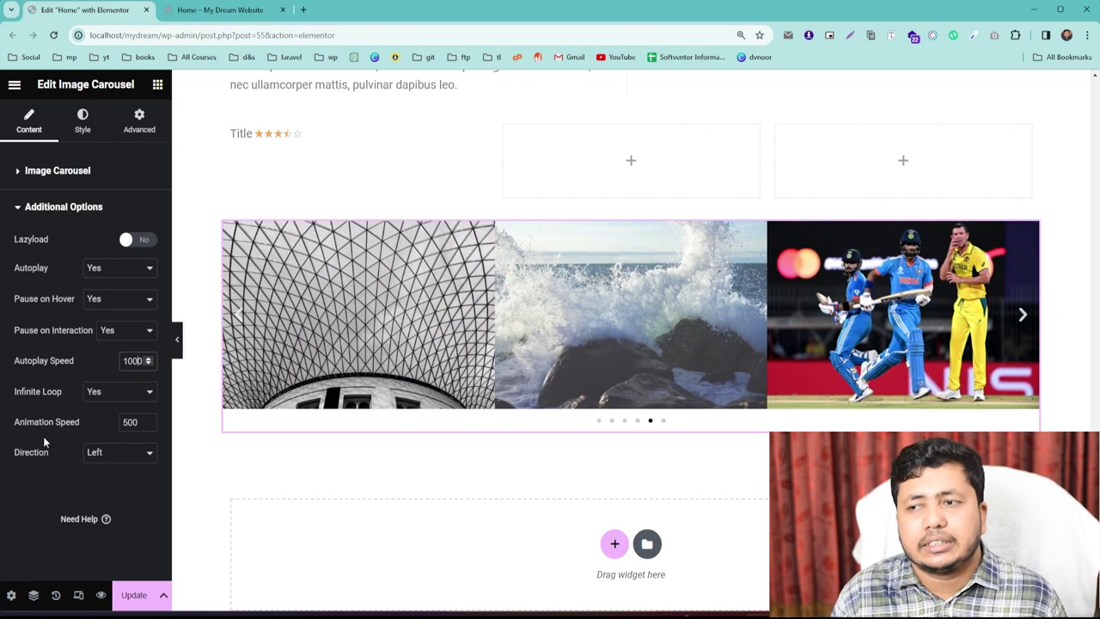
Try an animation speed of 5000 for the image carousel, restore it to 500, and set the direction to Right.
click(135, 421)
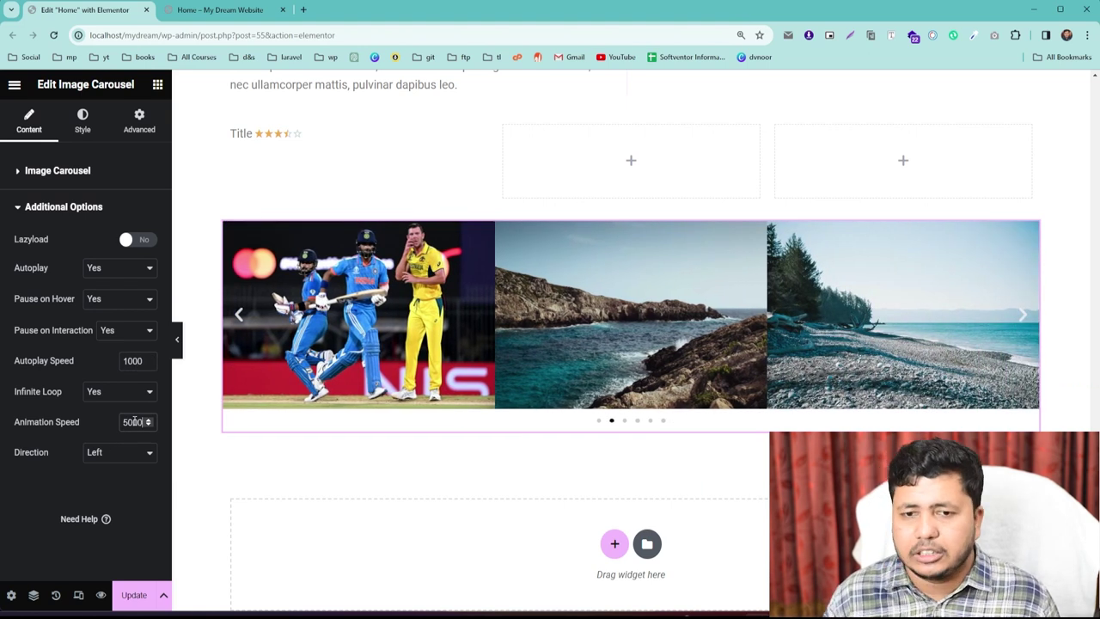
text(0)
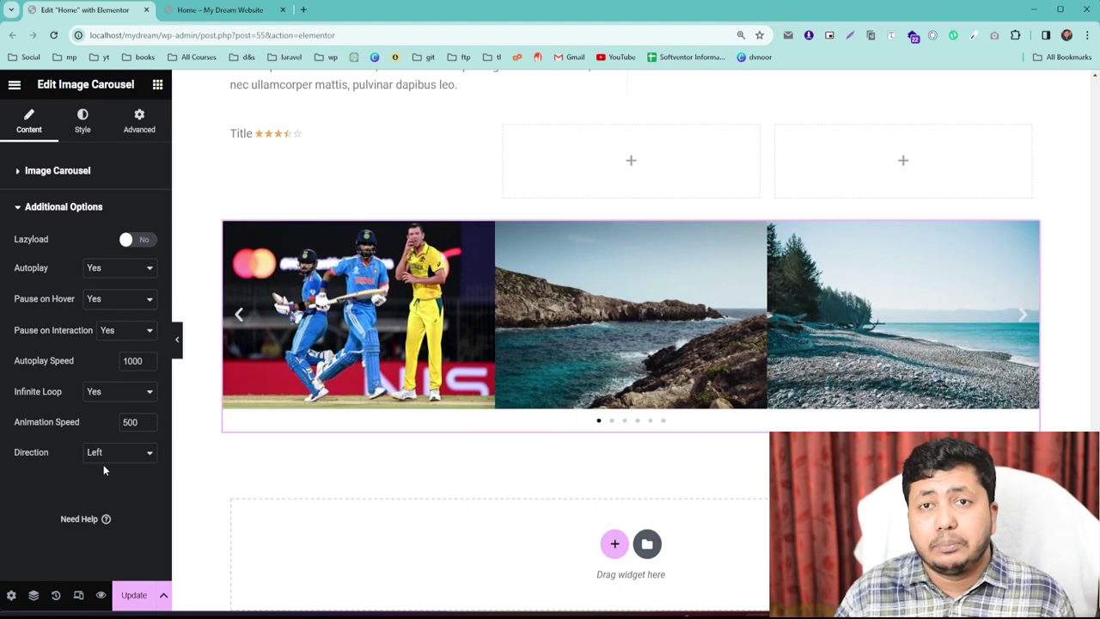
click(104, 453)
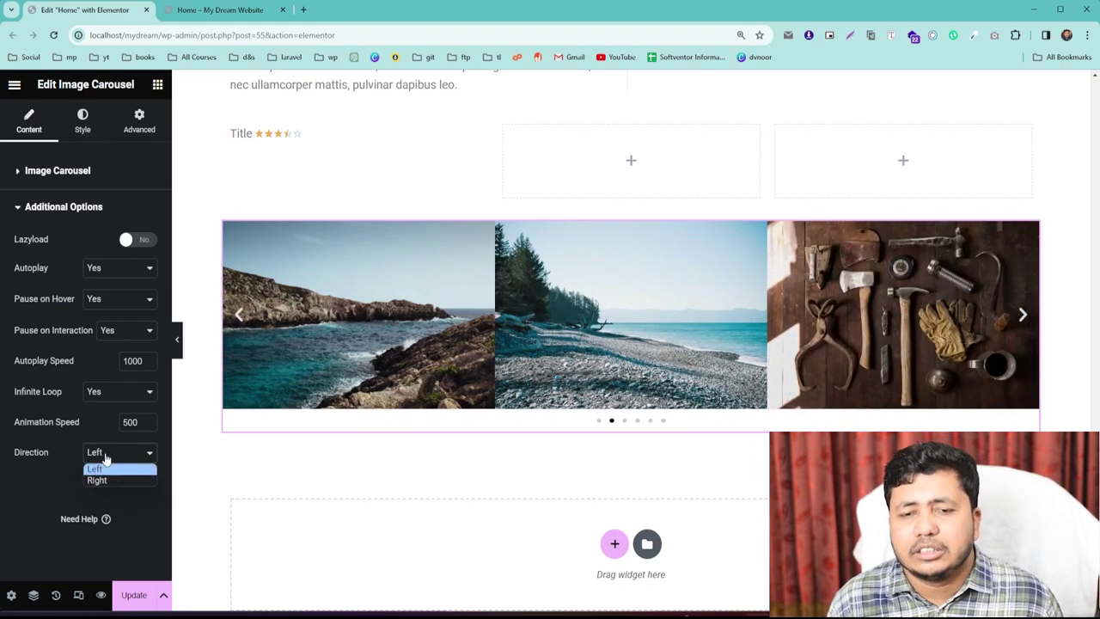
click(96, 480)
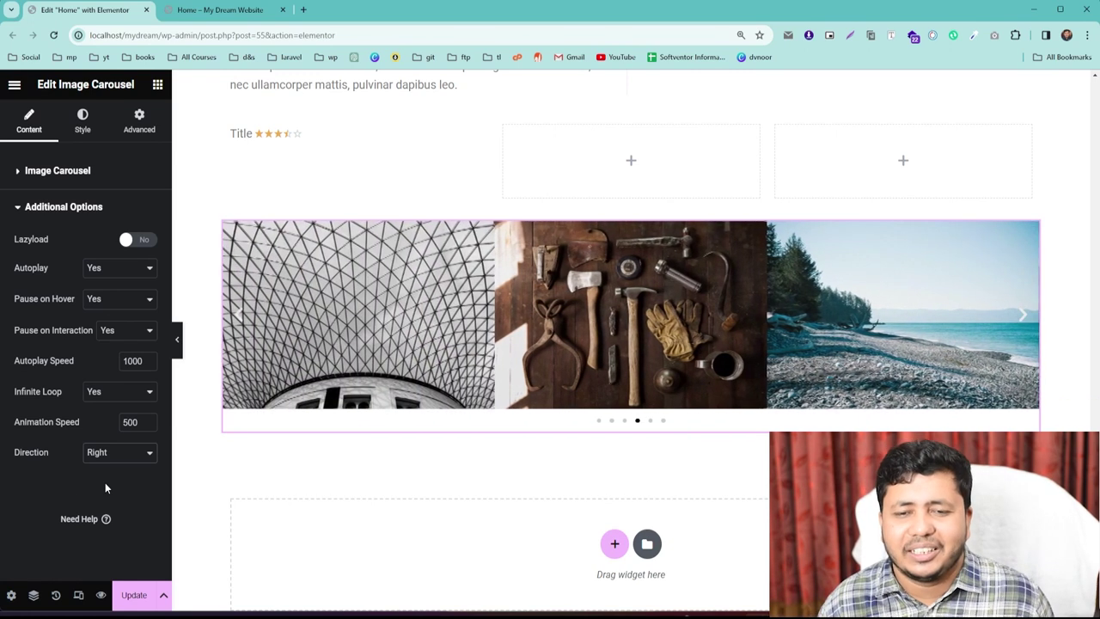
Set the image carousel's navigation arrows to Outside and its pagination position to Inside in the style settings.
click(83, 124)
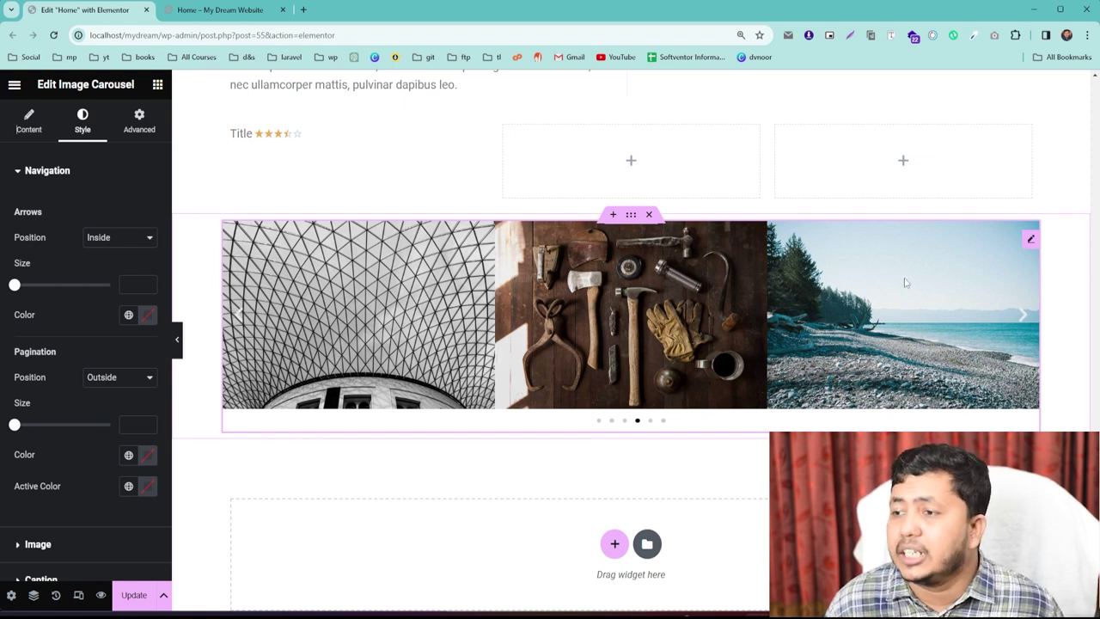
click(100, 247)
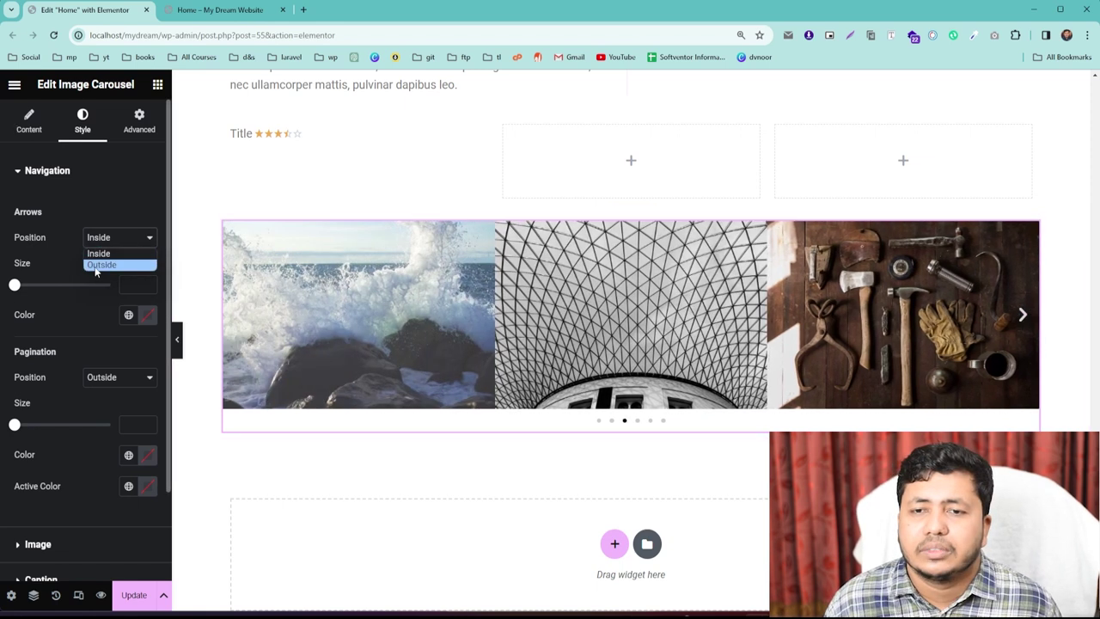
click(97, 264)
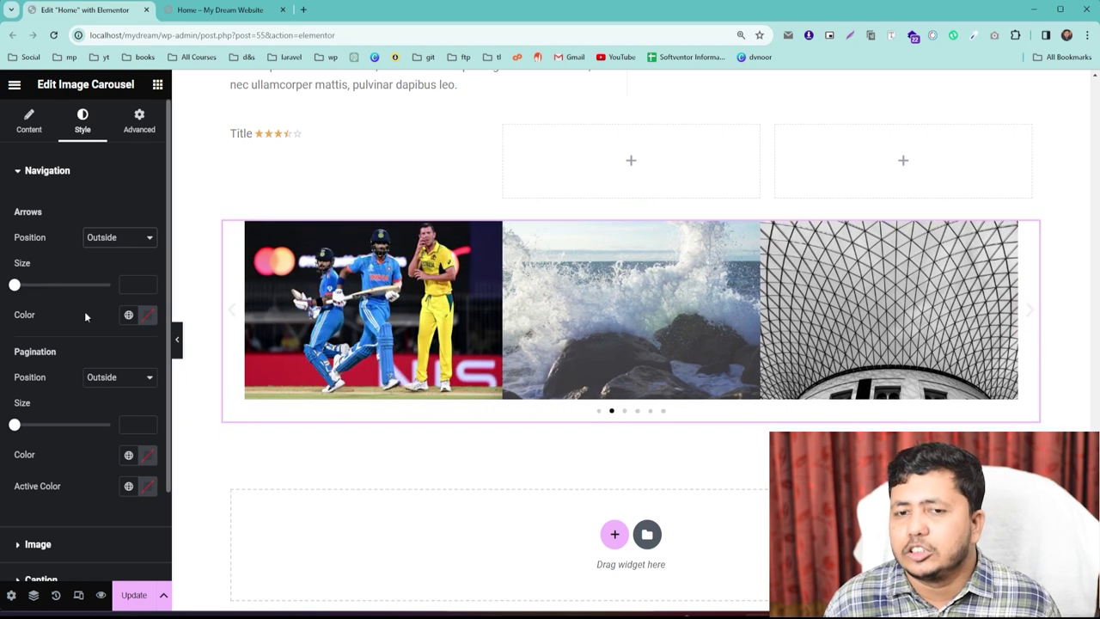
scroll(133, 318, down, 2)
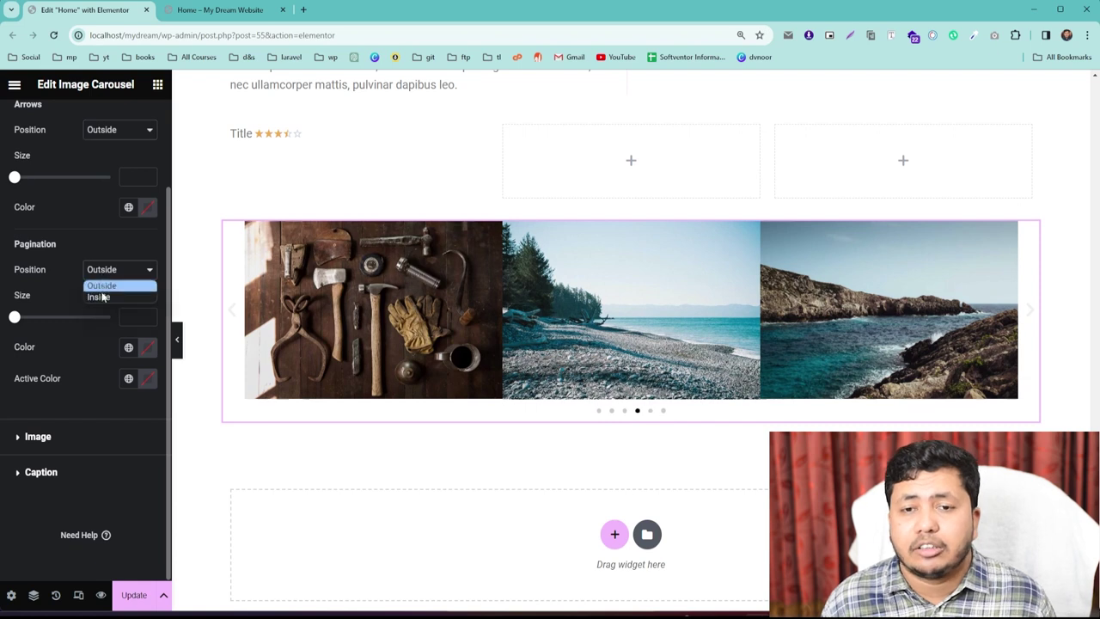
click(99, 296)
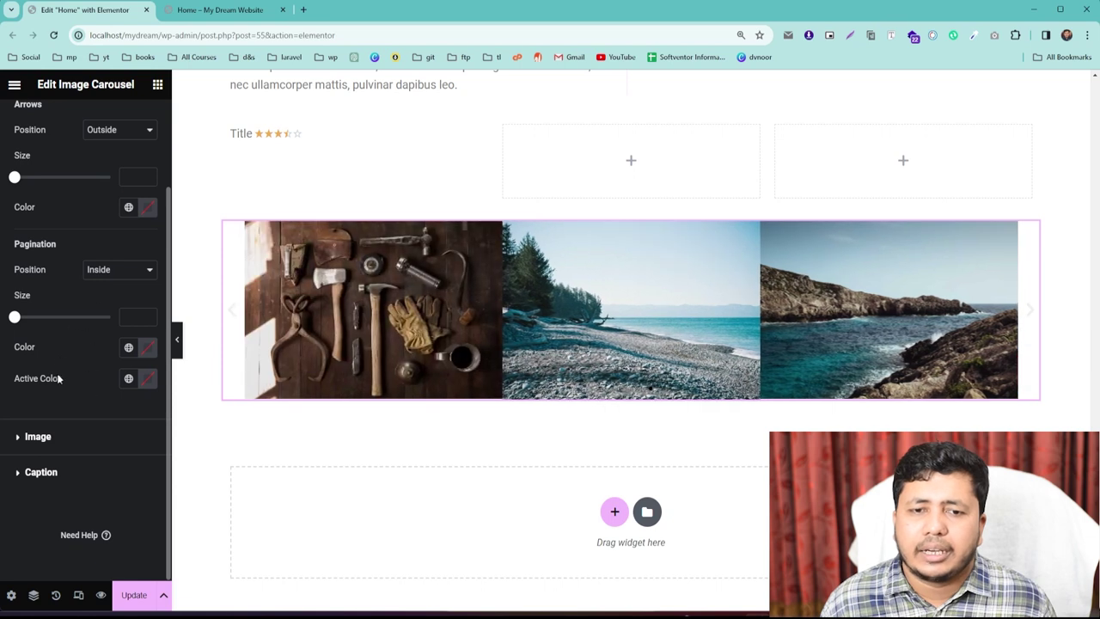
Examine the image carousel's Image and Caption style settings.
click(40, 437)
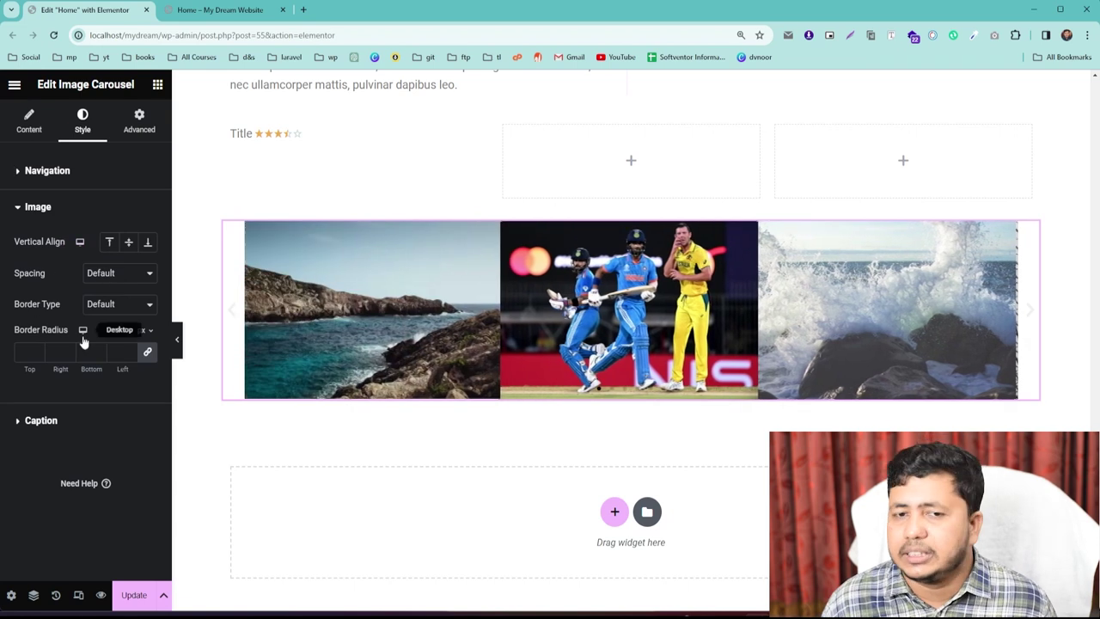
click(39, 420)
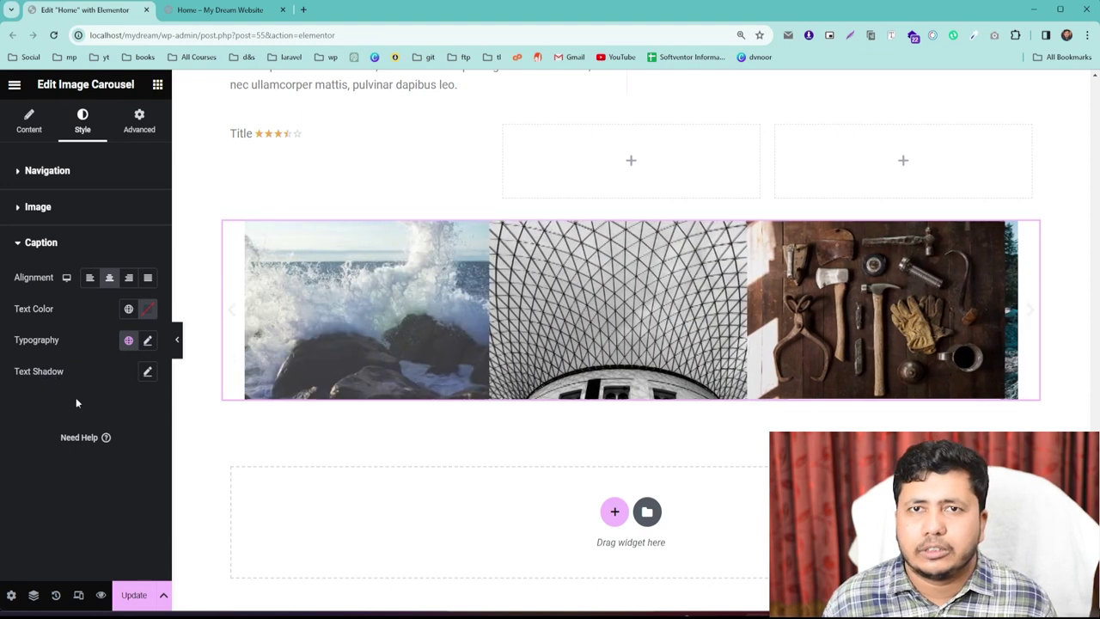
Move the container row holding the star rating below the image carousel.
scroll(687, 528, down, 1)
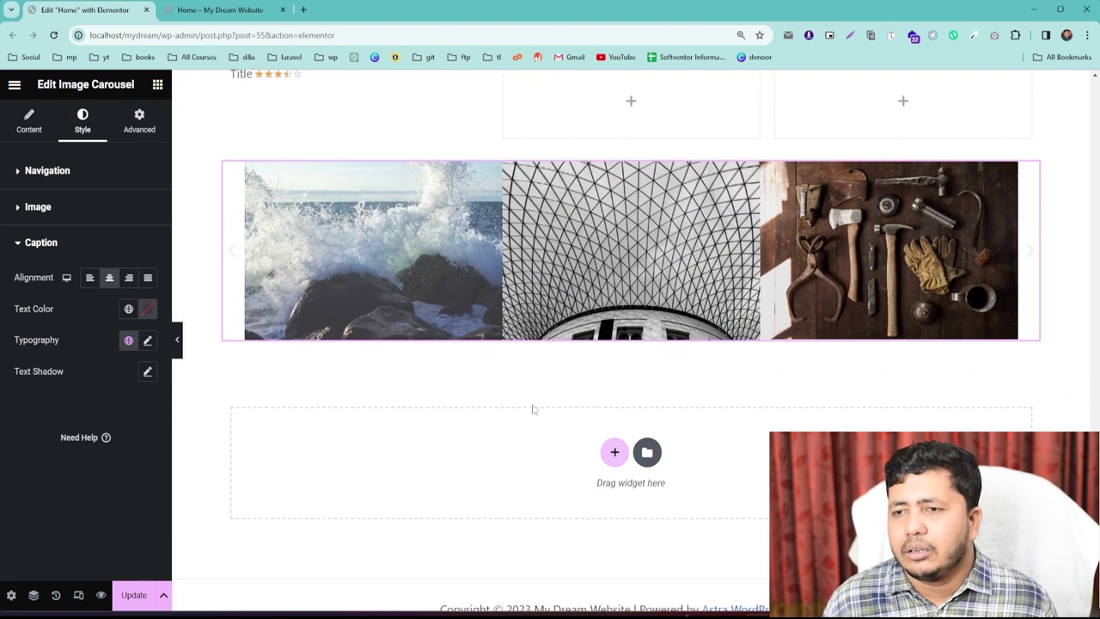
scroll(532, 409, up, 3)
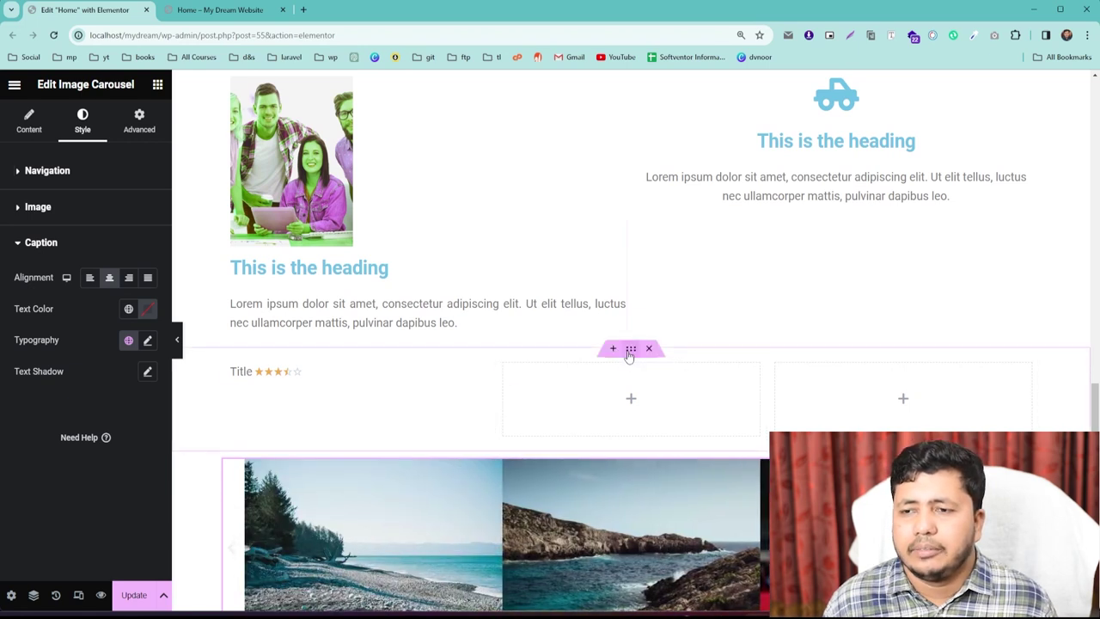
drag(628, 355, 633, 547)
scroll(480, 392, down, 3)
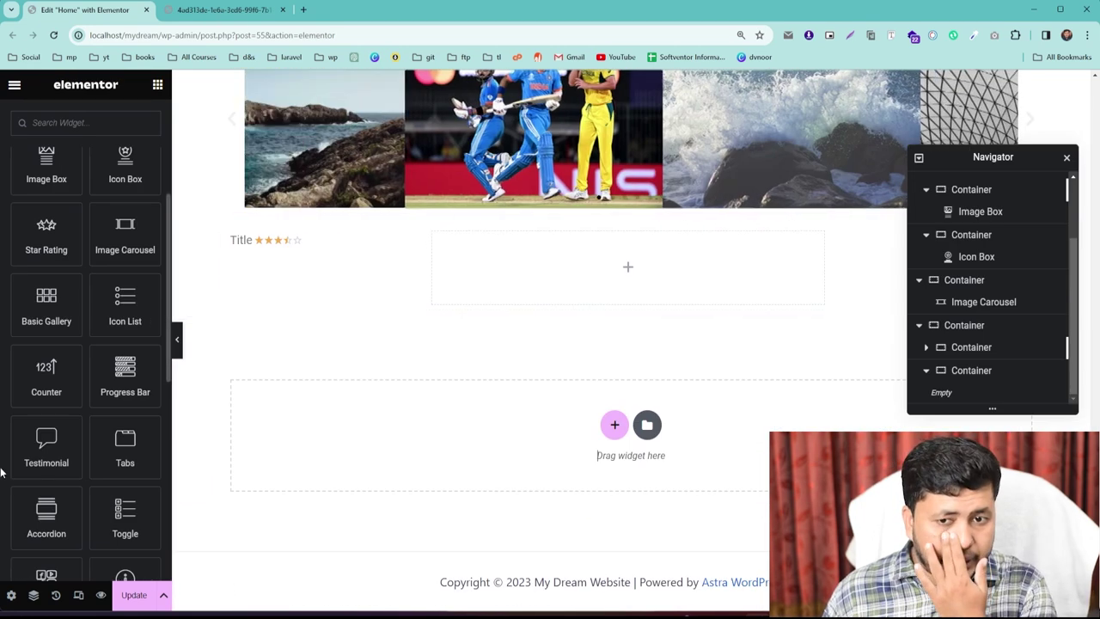
Add a Basic Gallery widget to the empty container beside the star rating and fill it with eight media library images.
drag(46, 310, 696, 269)
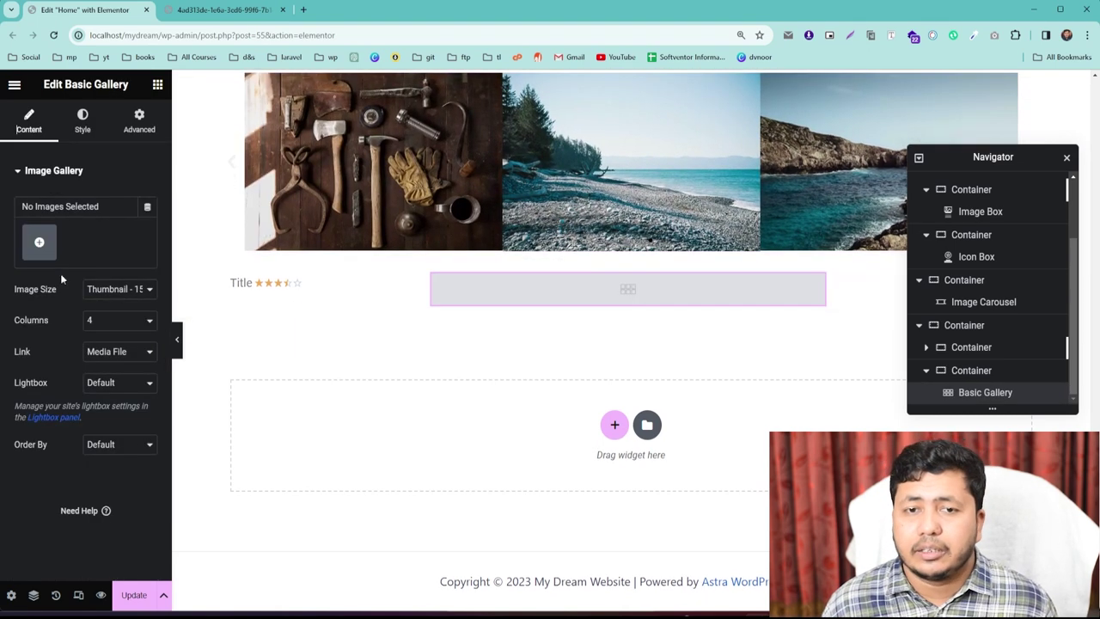
click(39, 244)
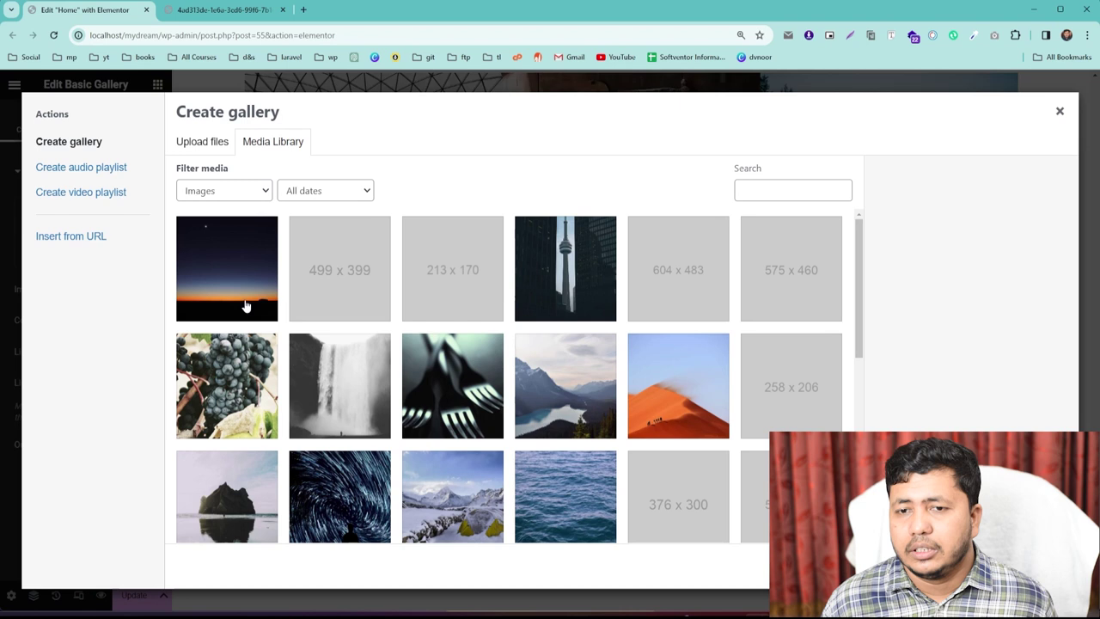
click(245, 306)
click(339, 387)
click(453, 386)
click(565, 387)
click(564, 268)
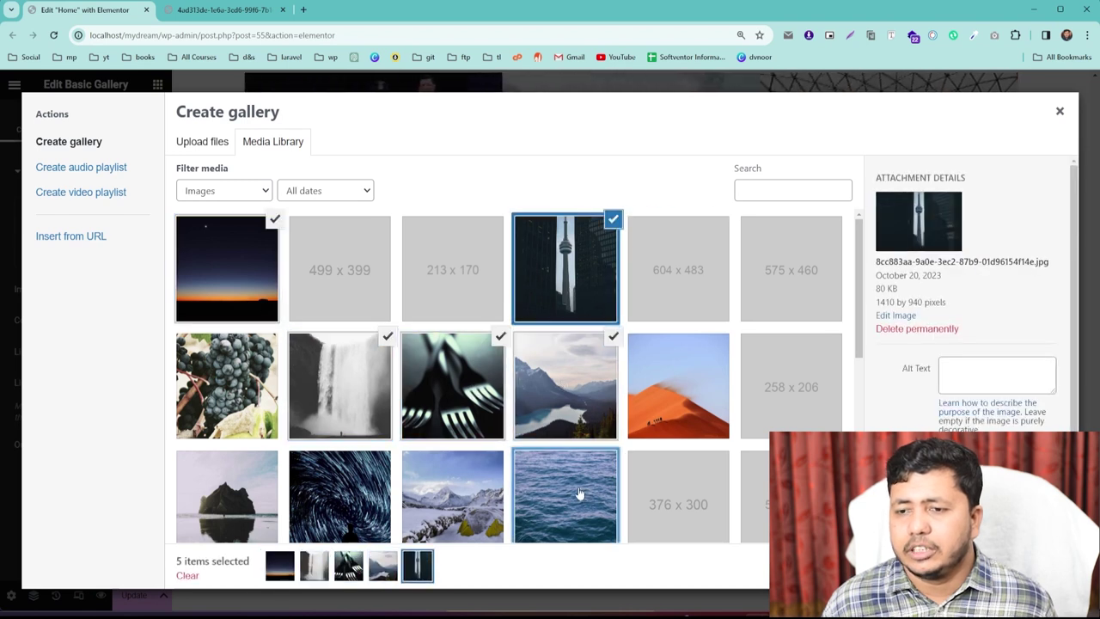
click(580, 494)
click(453, 495)
click(339, 496)
click(1014, 566)
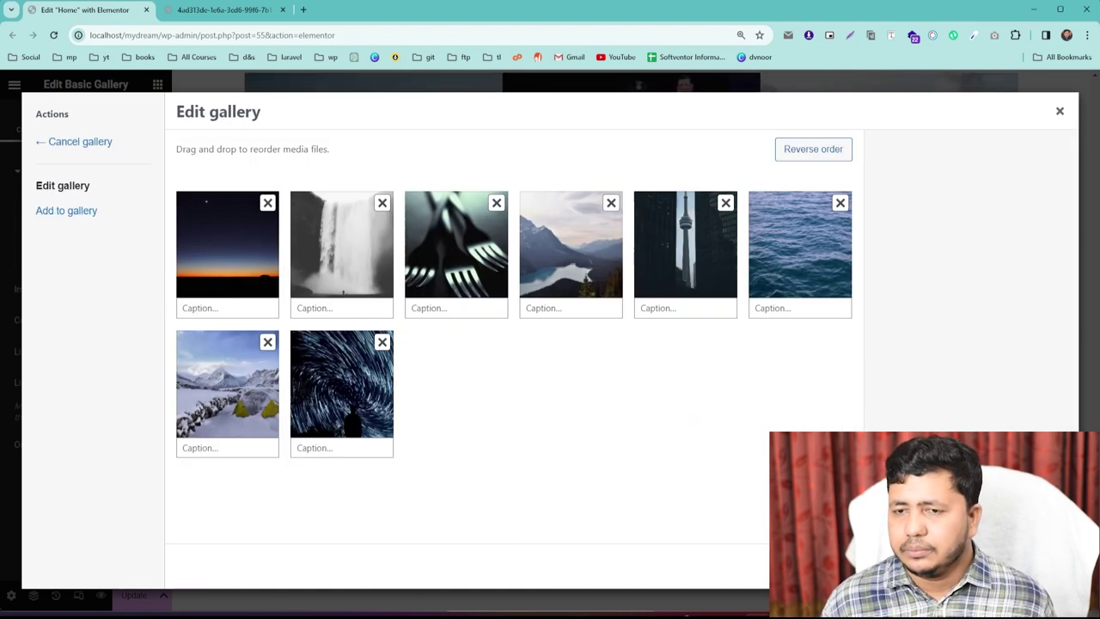
click(1014, 565)
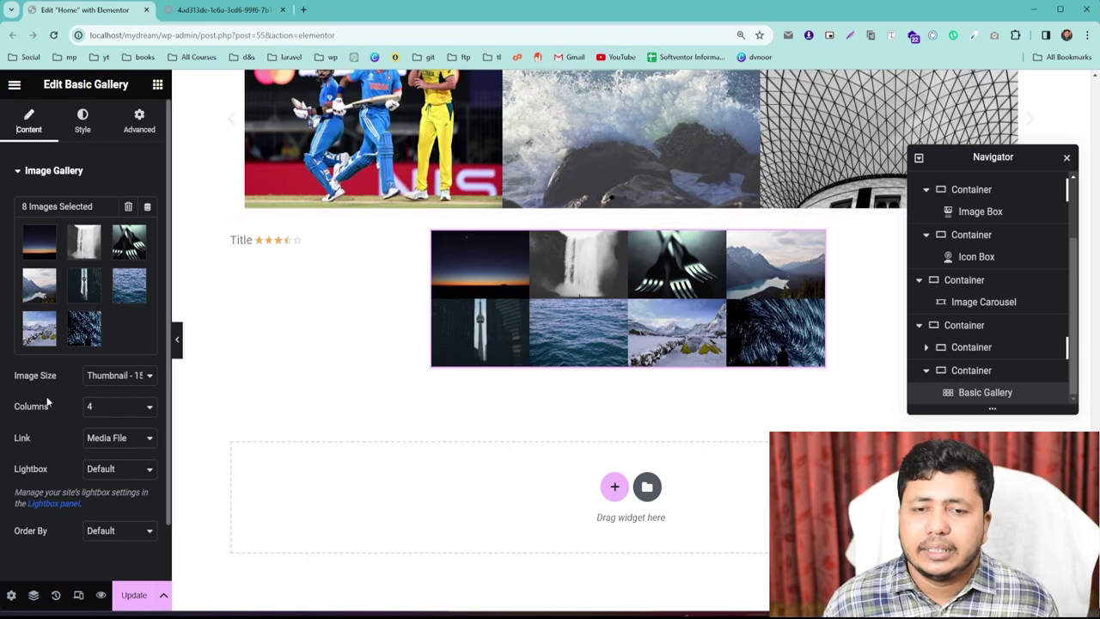
Review the column-count choices for the basic gallery, keeping 4 columns.
scroll(44, 352, down, 1)
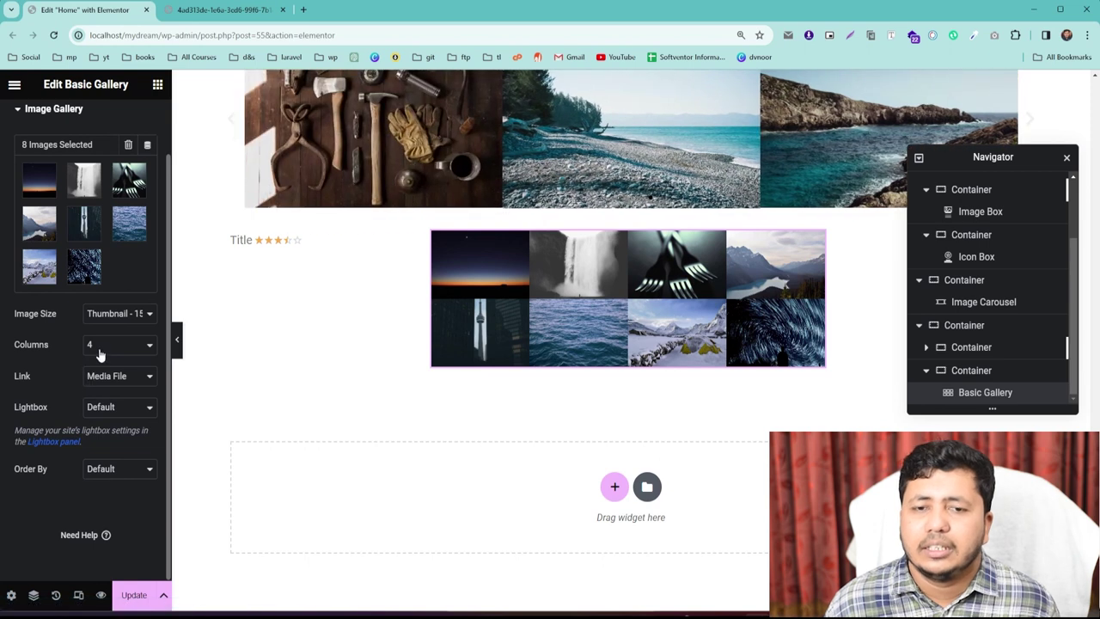
click(99, 350)
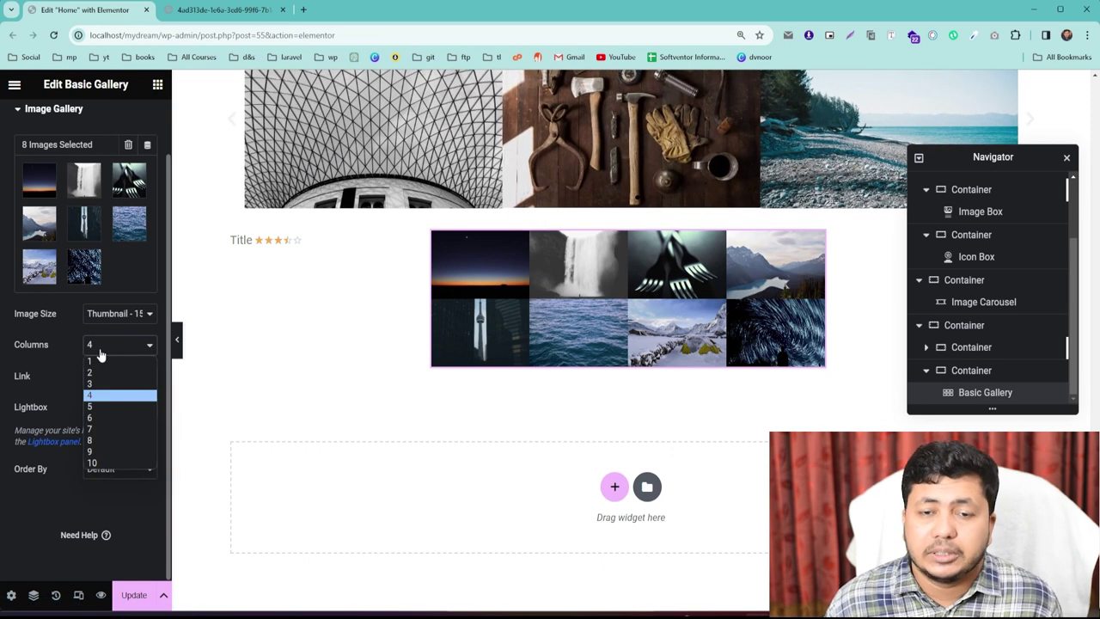
click(100, 354)
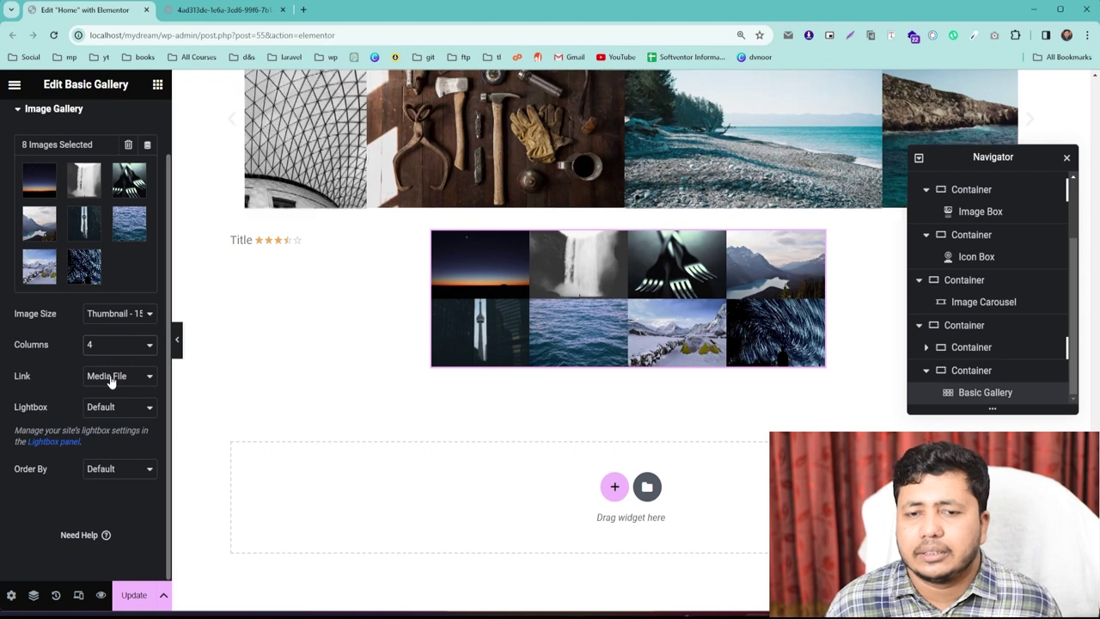
Set the basic gallery's Lightbox option to Yes and update the page.
key(ctrl+s)
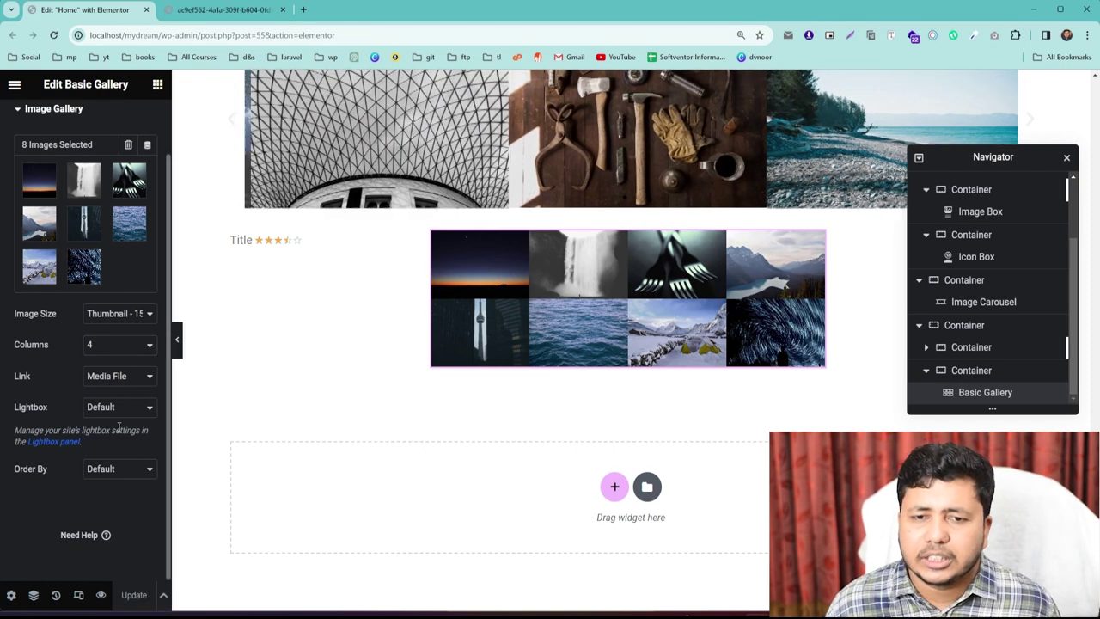
click(93, 435)
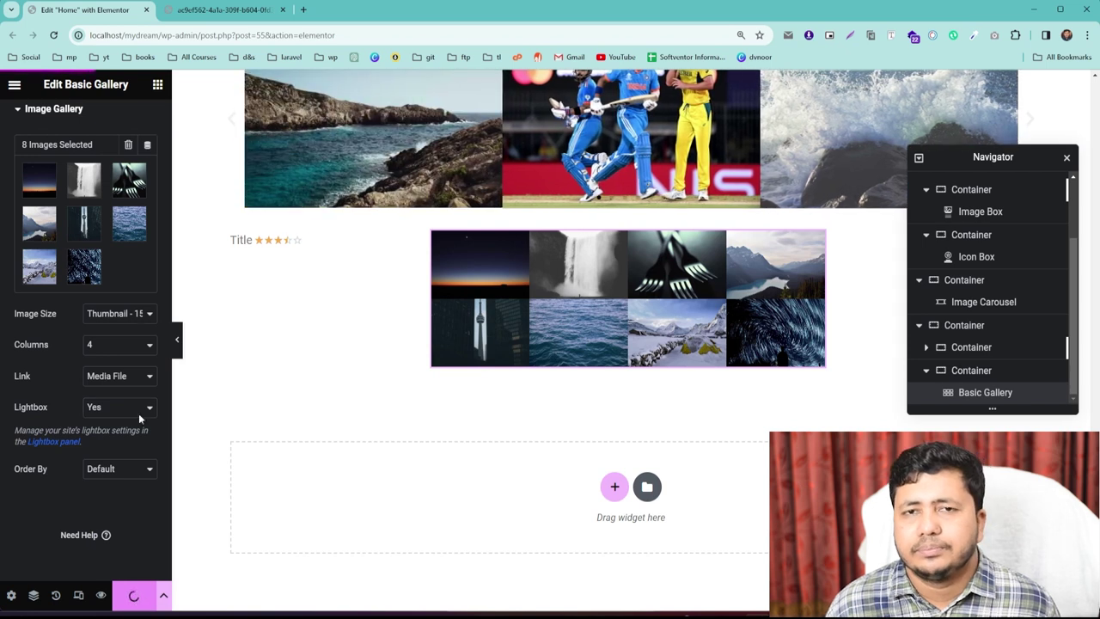
Return to the Home page preview and check the gallery's lightbox by opening and closing the waterfall image.
click(218, 9)
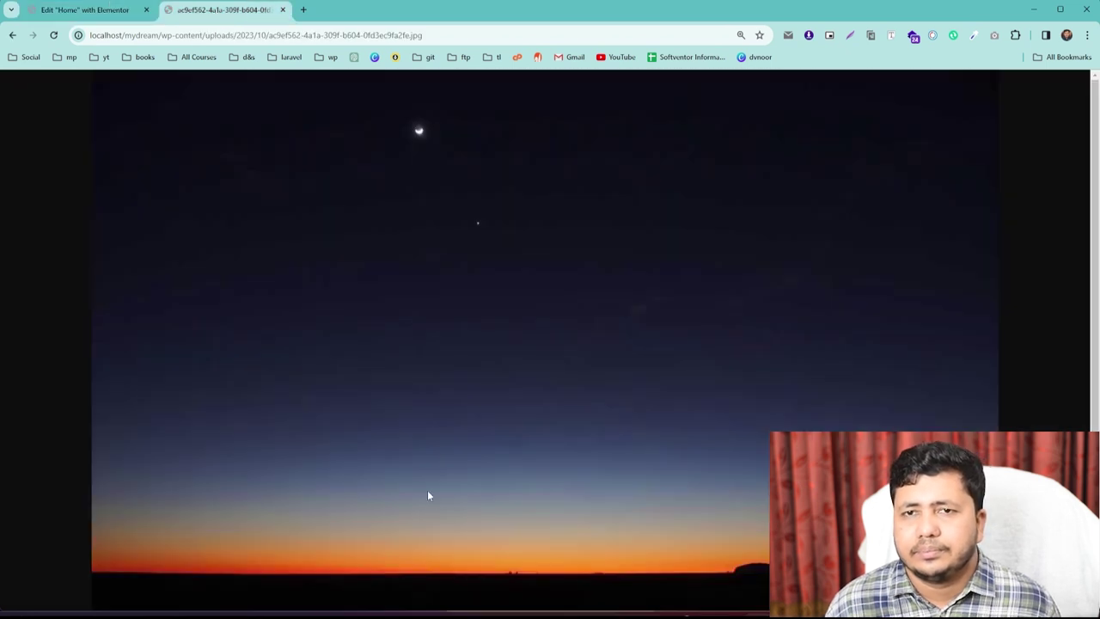
key(alt+Left)
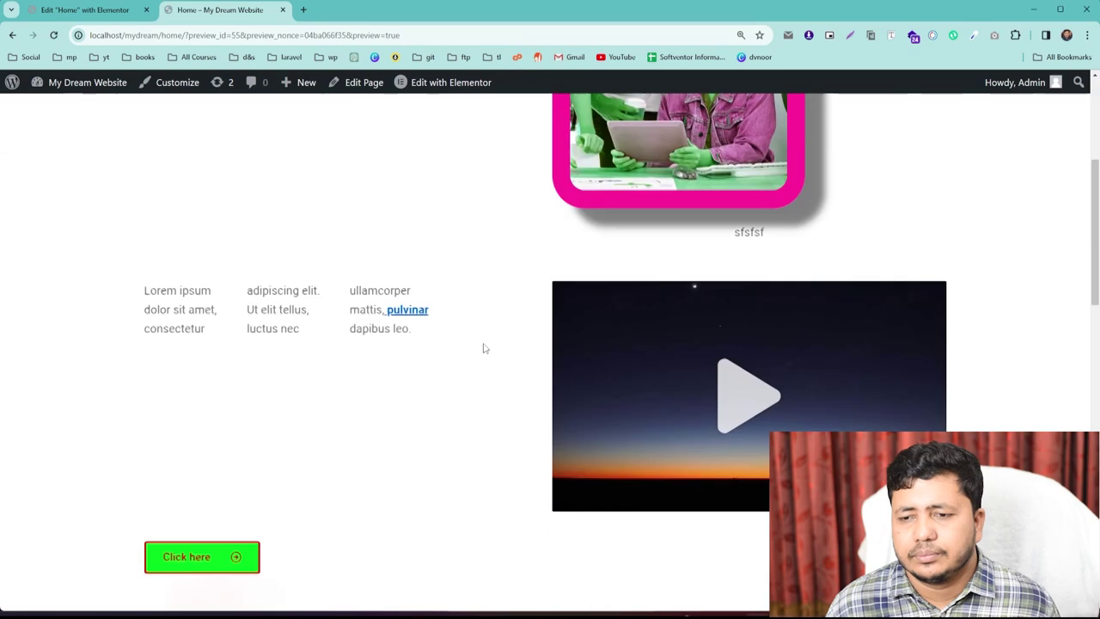
scroll(484, 348, down, 10)
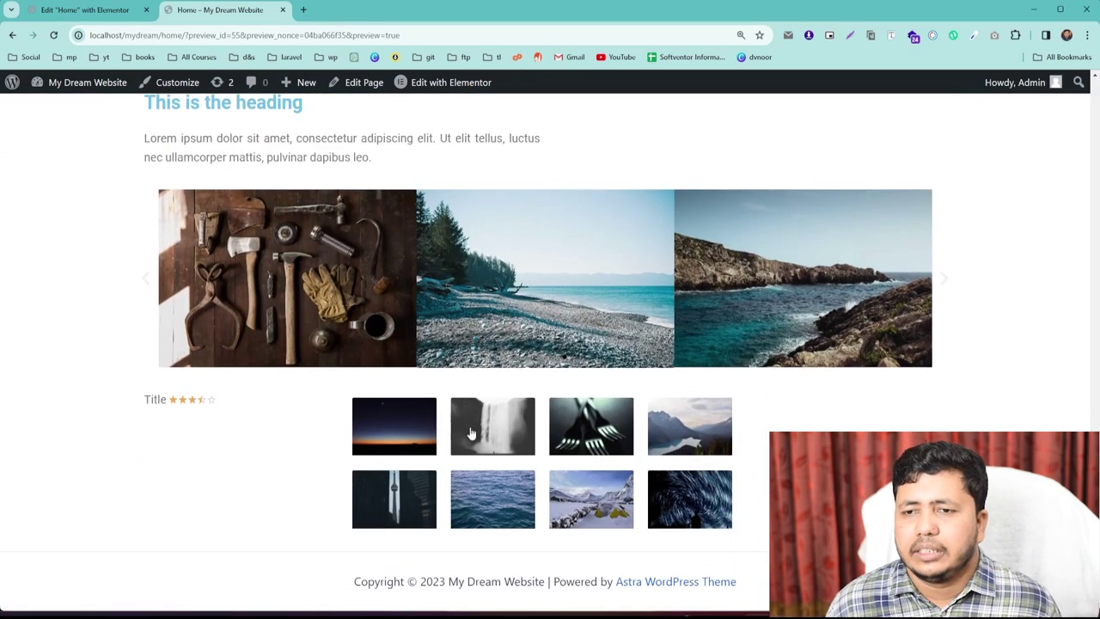
click(471, 433)
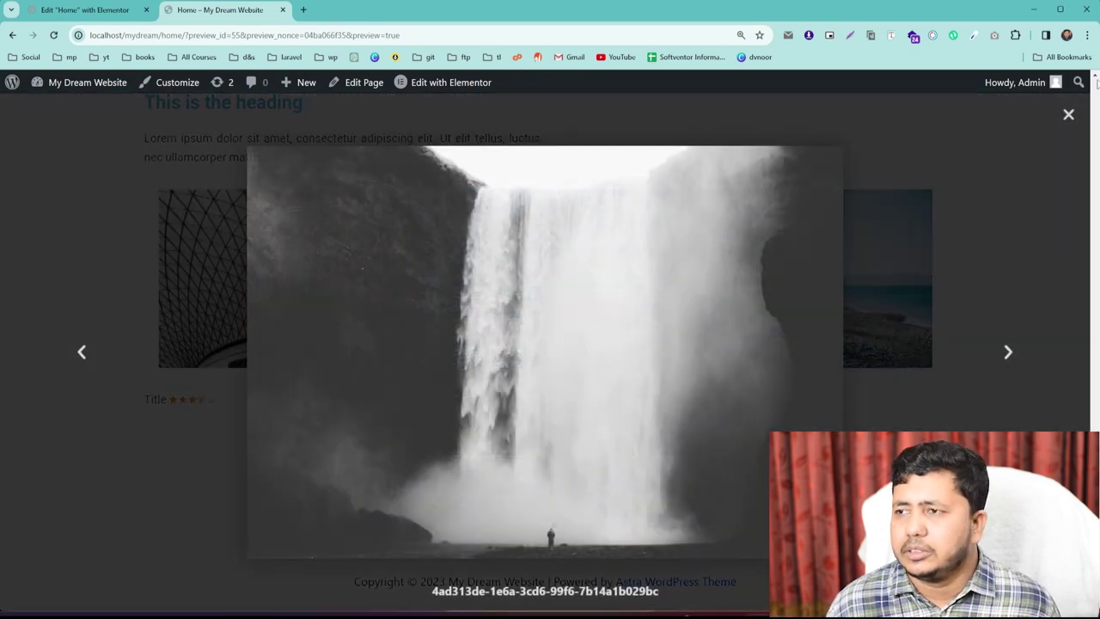
click(1068, 114)
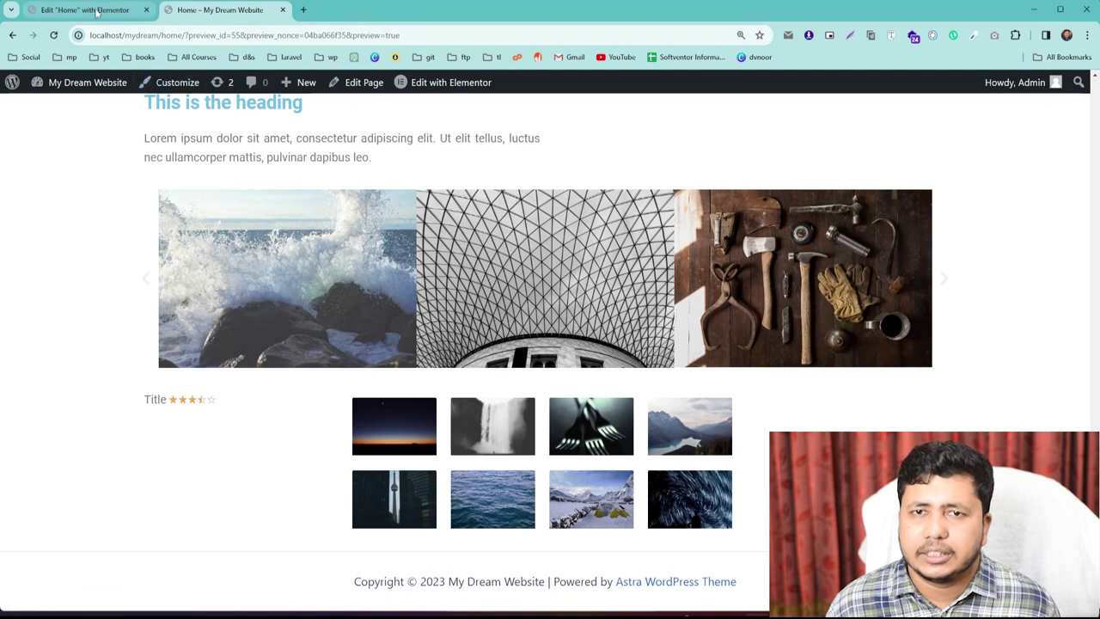
Return to the Elementor editor, set the basic gallery's link to Attachment Page, and update the page.
click(97, 12)
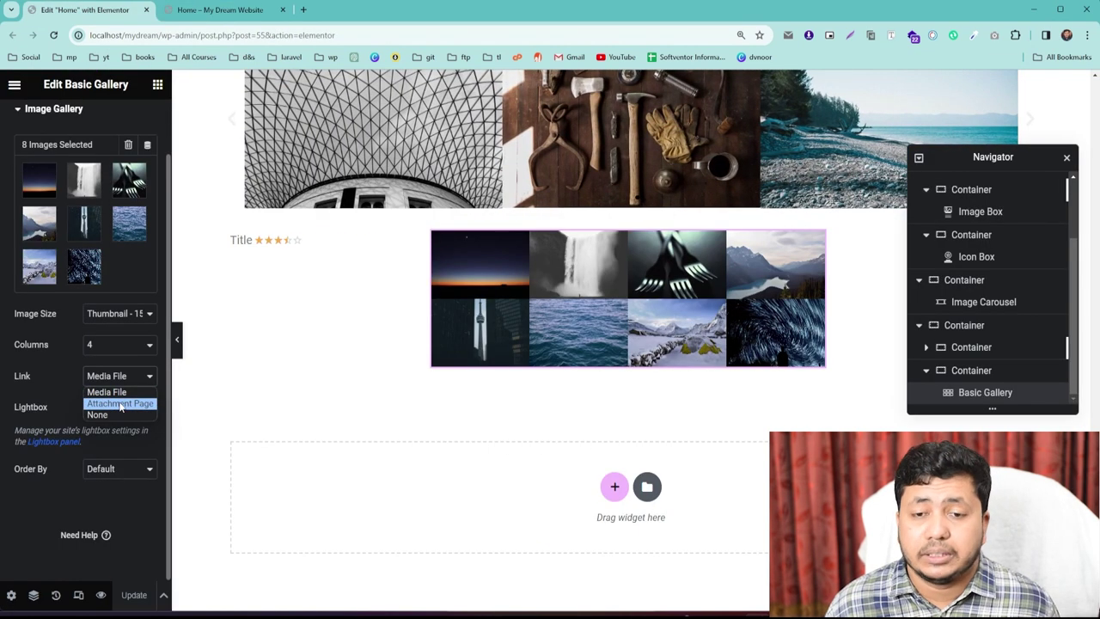
click(120, 404)
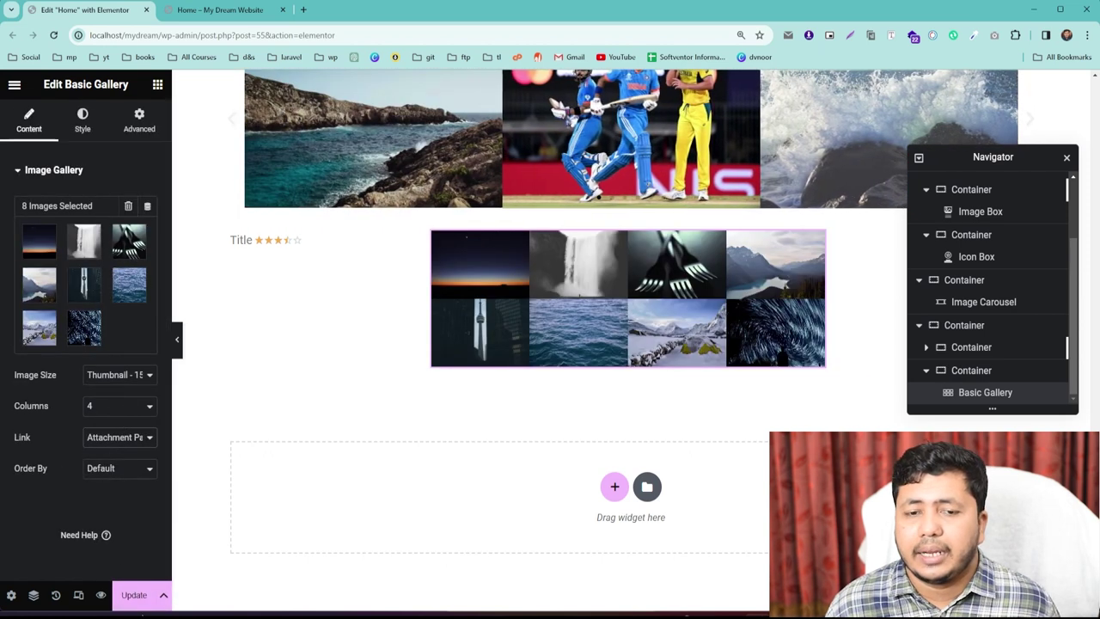
click(134, 594)
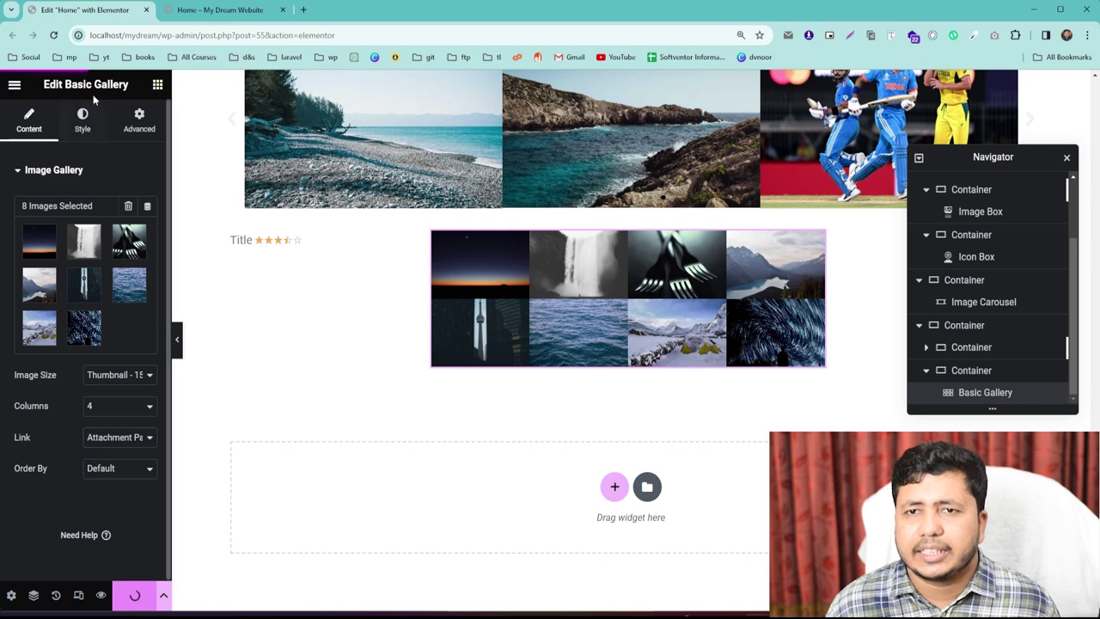
Reload the Home page preview, open the gallery's sunset image, and examine its attachment page.
click(199, 9)
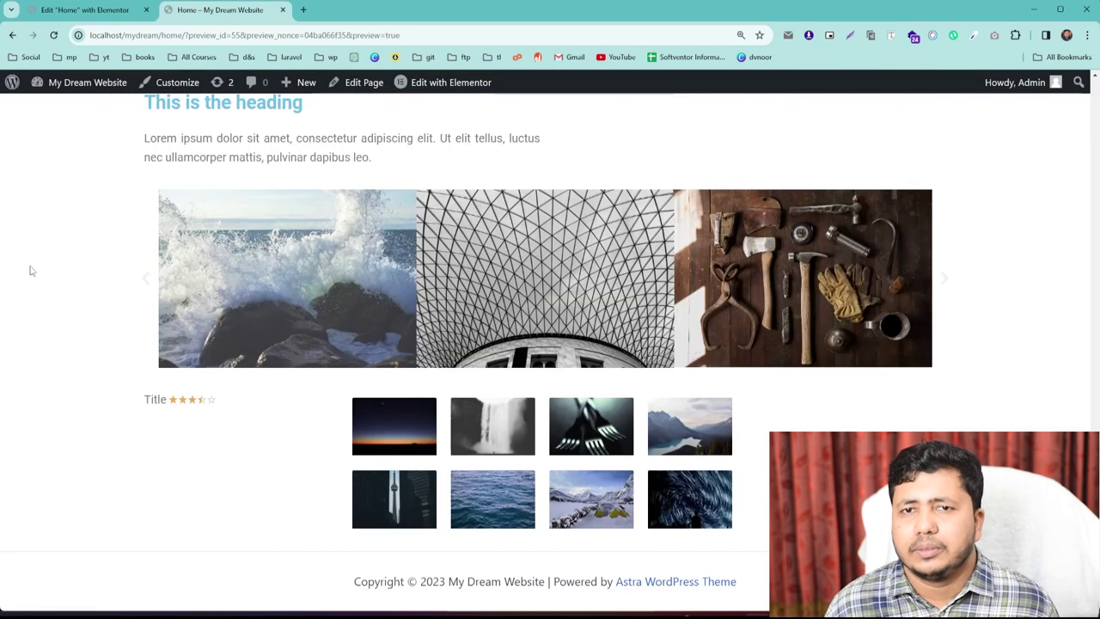
key(F5)
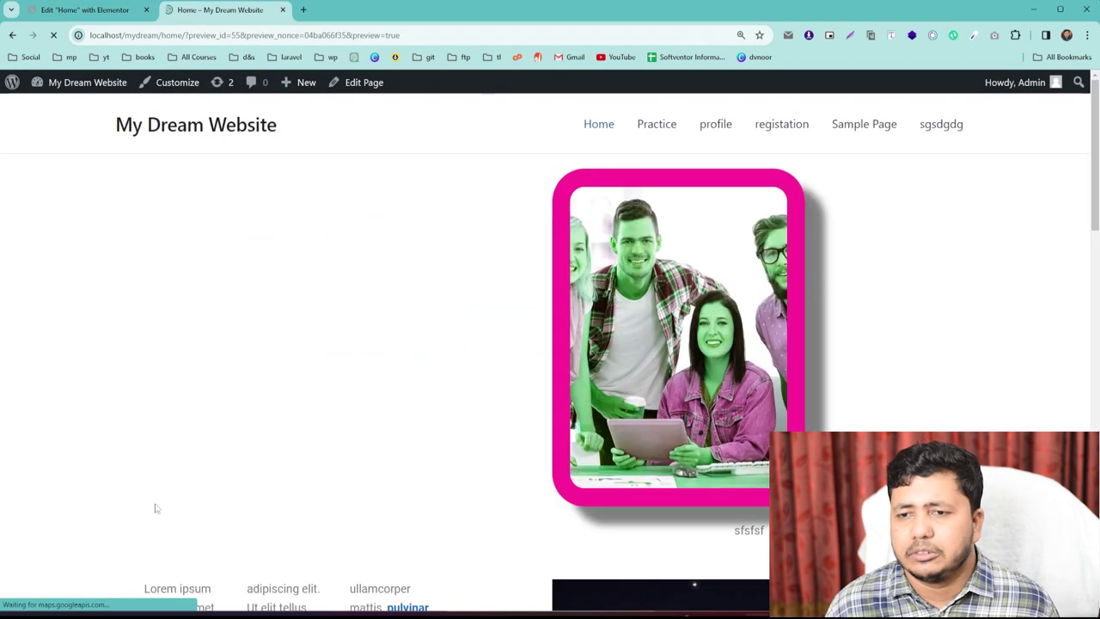
scroll(283, 471, down, 15)
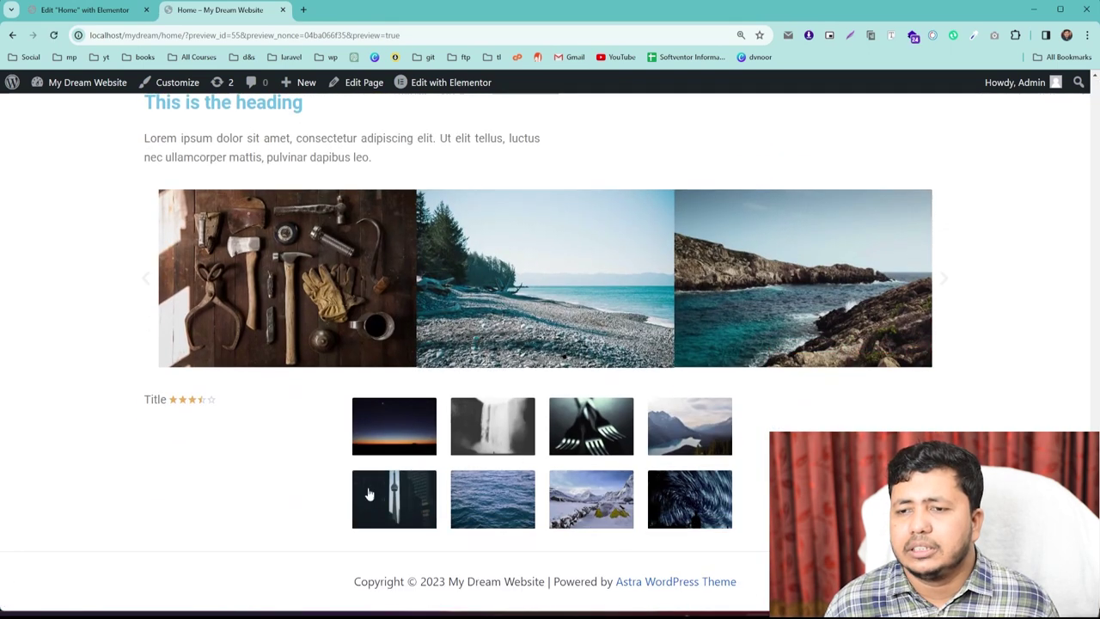
click(376, 438)
drag(148, 249, 564, 557)
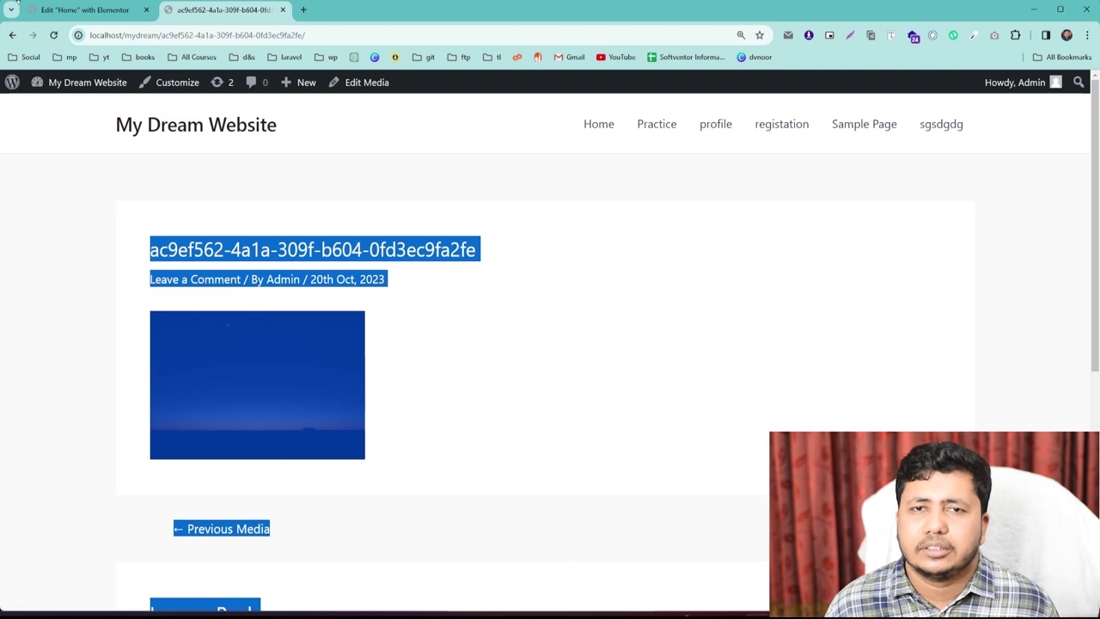
Return to the Elementor editor and set the basic gallery's image order to Random.
click(52, 10)
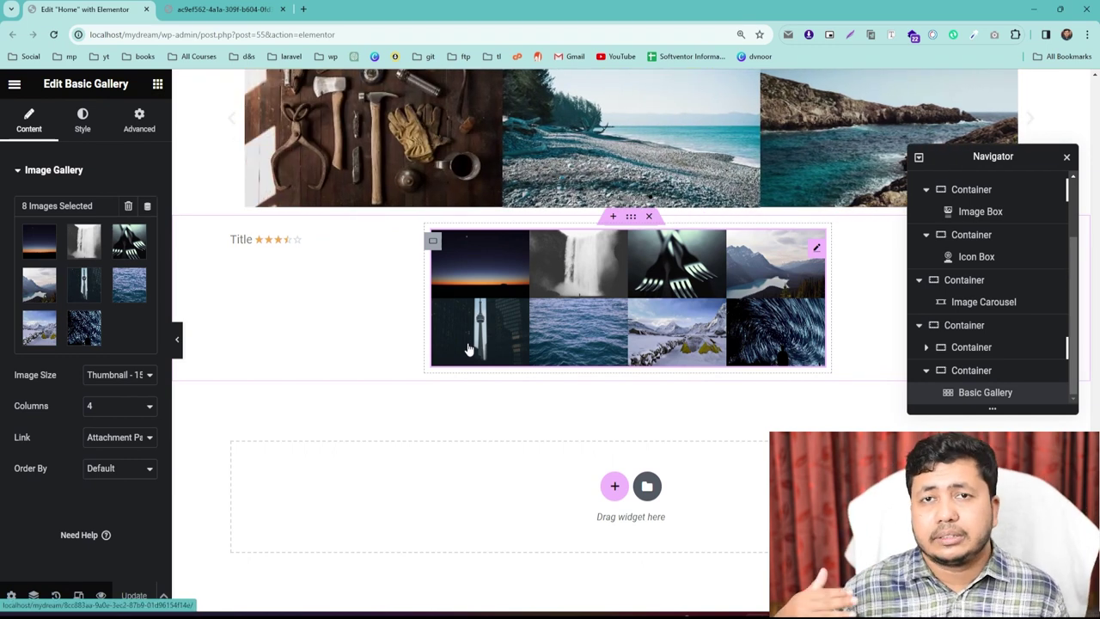
click(89, 474)
click(91, 497)
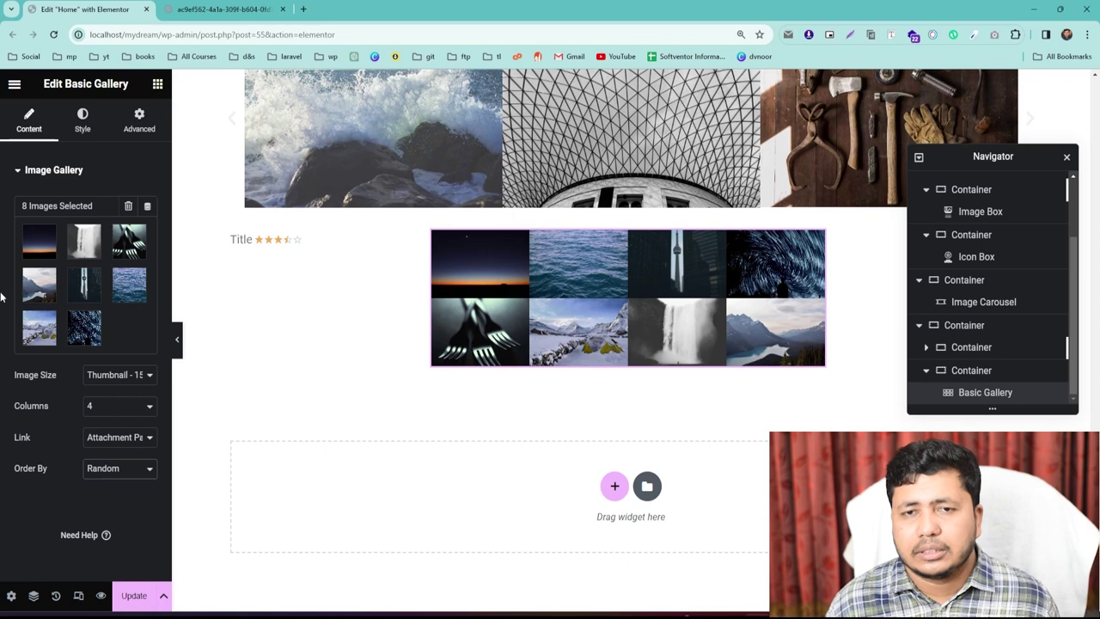
Set the gallery's image spacing to Custom with a value of 13, and open the caption style settings.
click(82, 120)
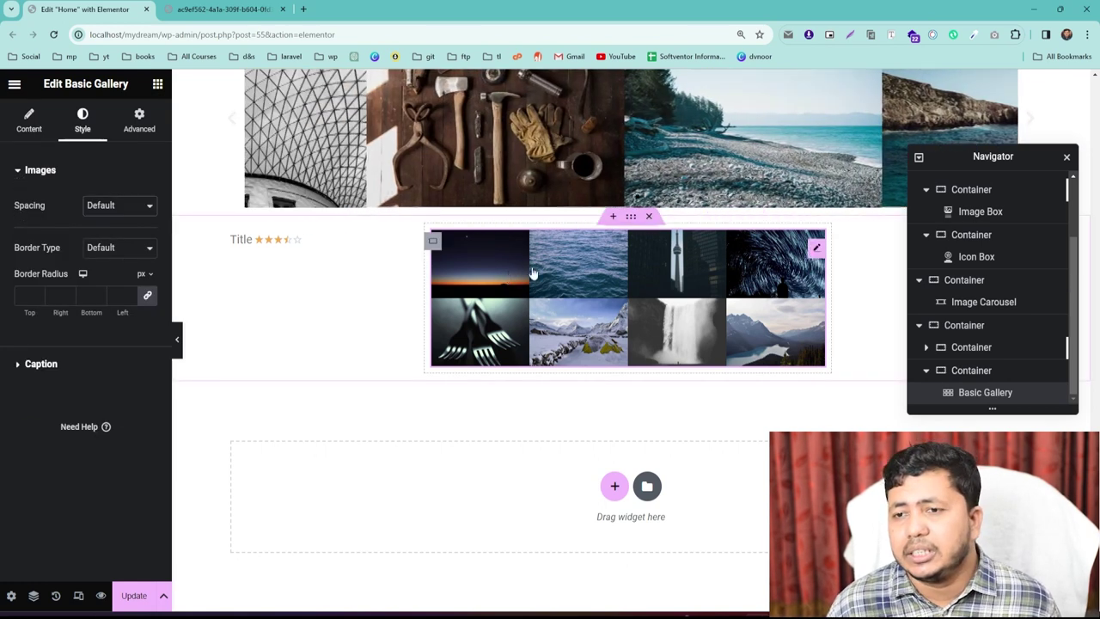
click(89, 207)
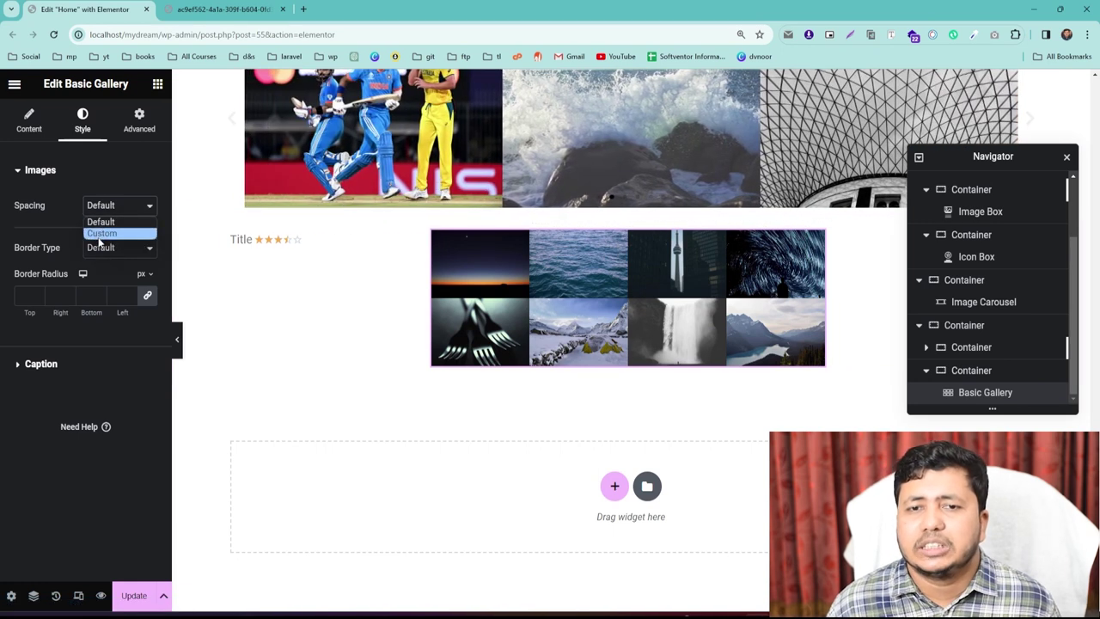
click(101, 234)
mouse_move(30, 240)
mouse_down()
mouse_move(60, 238)
mouse_move(26, 237)
mouse_up()
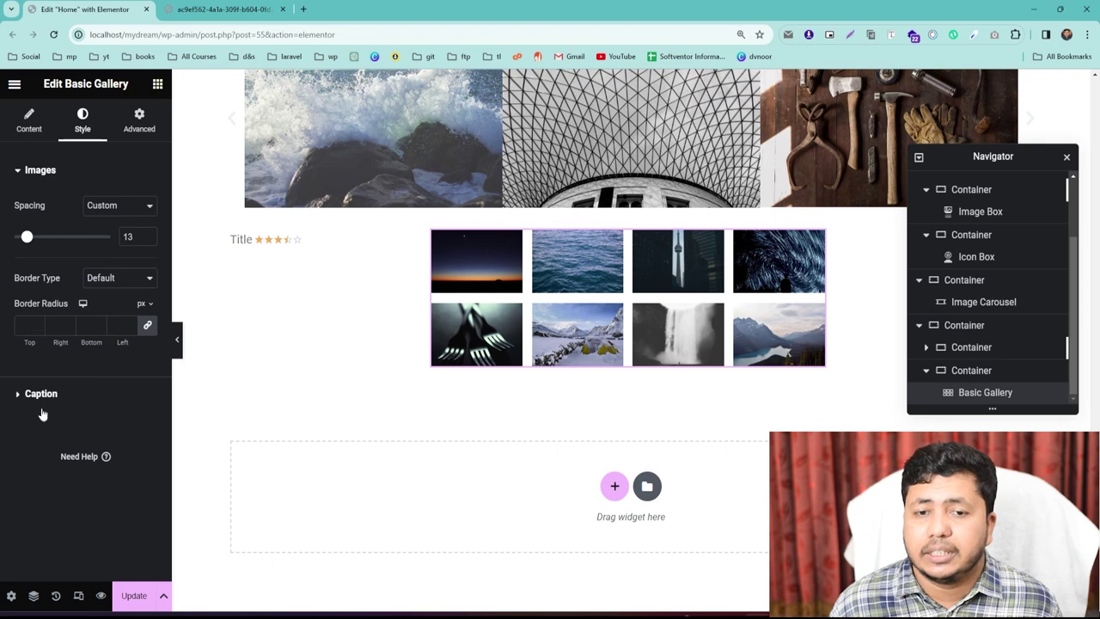
click(37, 396)
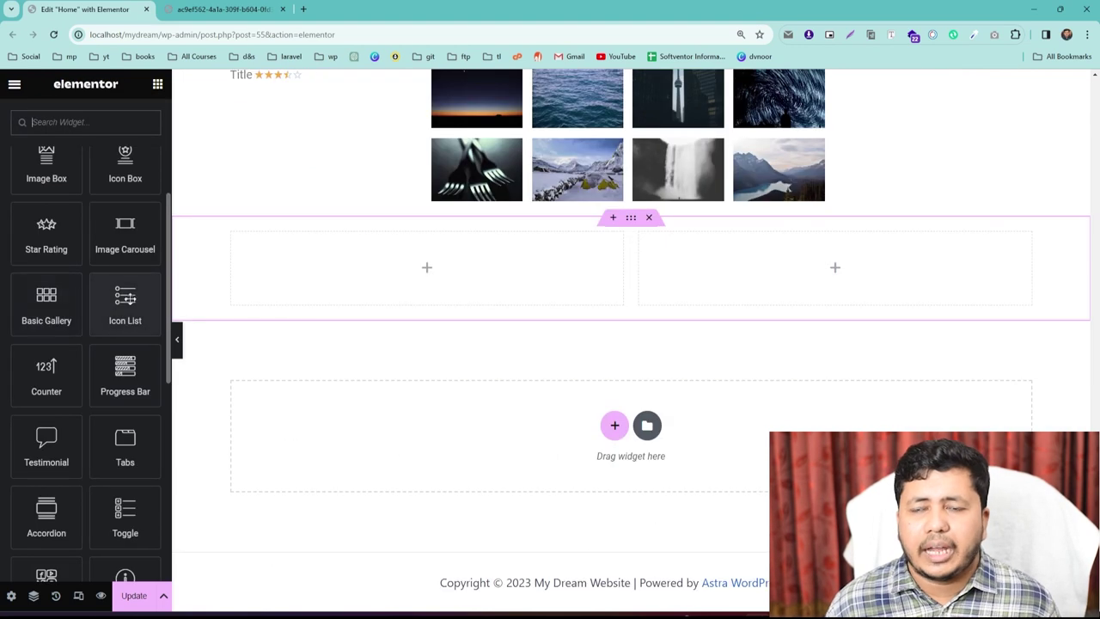
Add an Icon List widget below the star rating and remove its third and second items.
drag(129, 293, 297, 147)
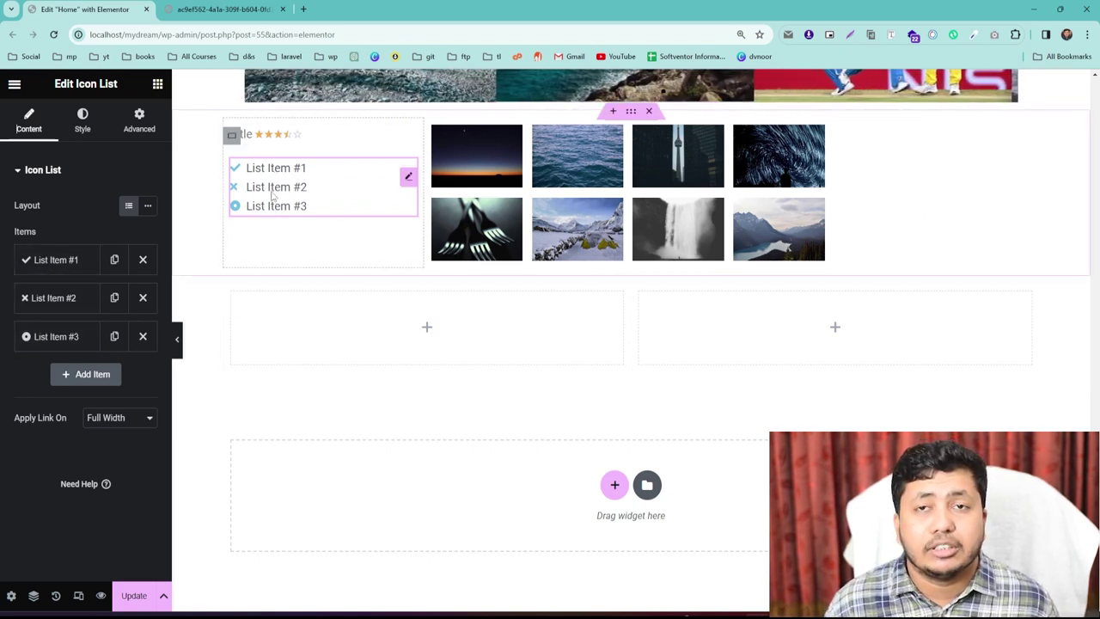
click(143, 338)
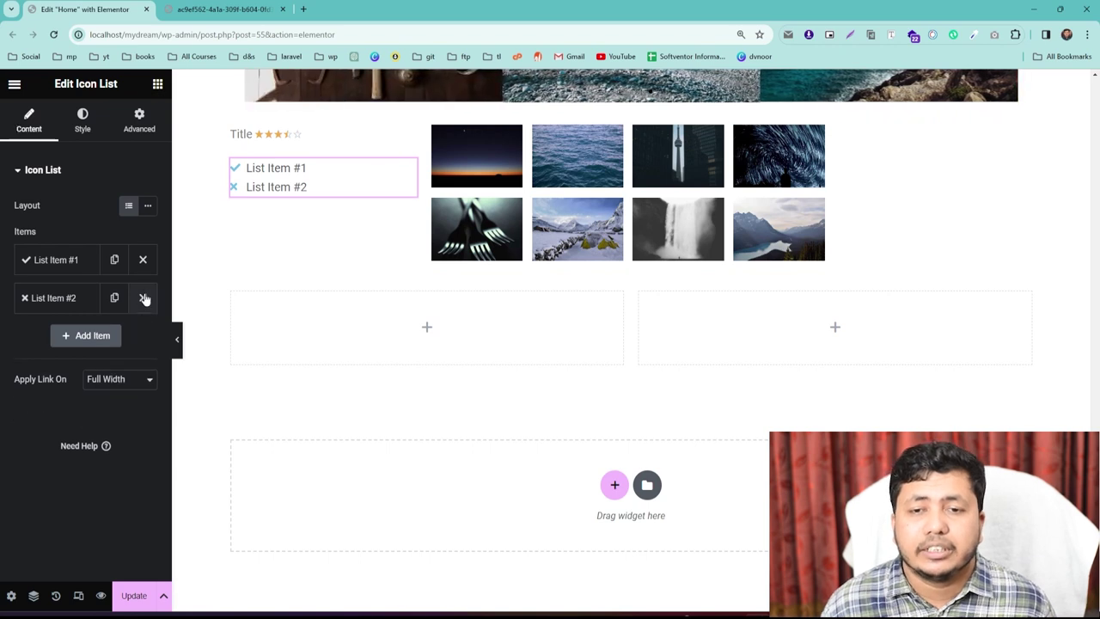
click(143, 297)
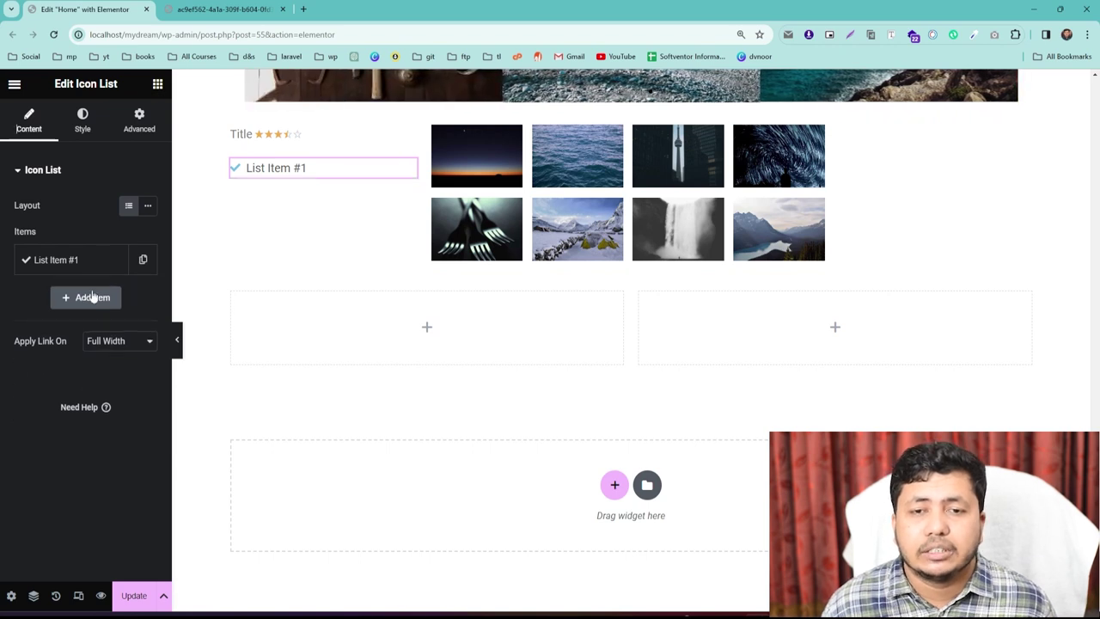
Review the remaining list item's text, icon and link settings, and duplicate the item.
click(50, 266)
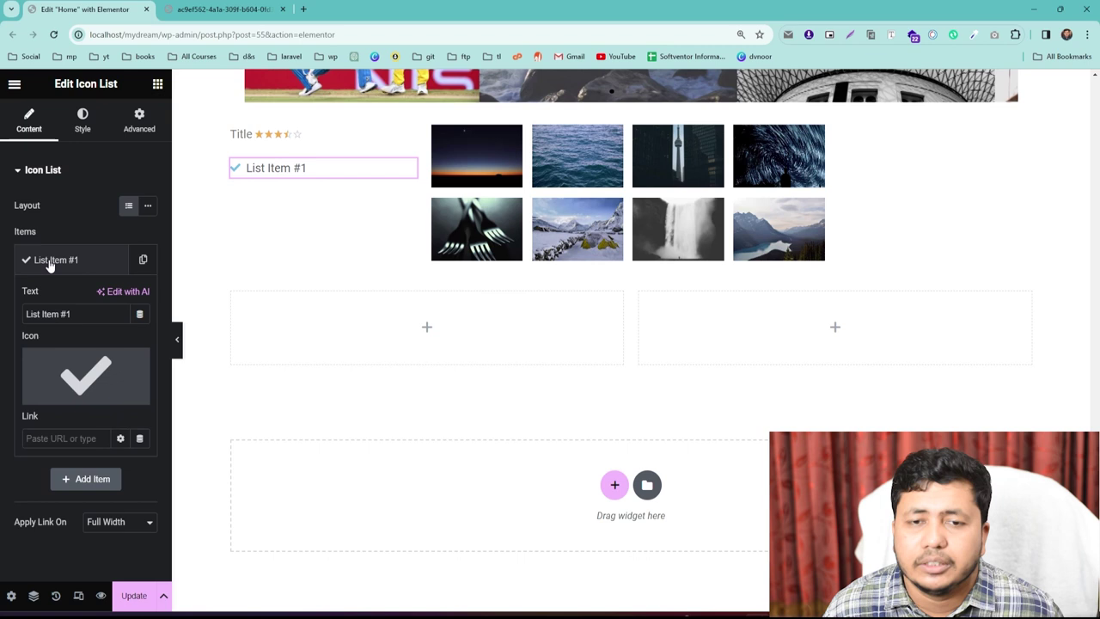
drag(75, 316, 23, 319)
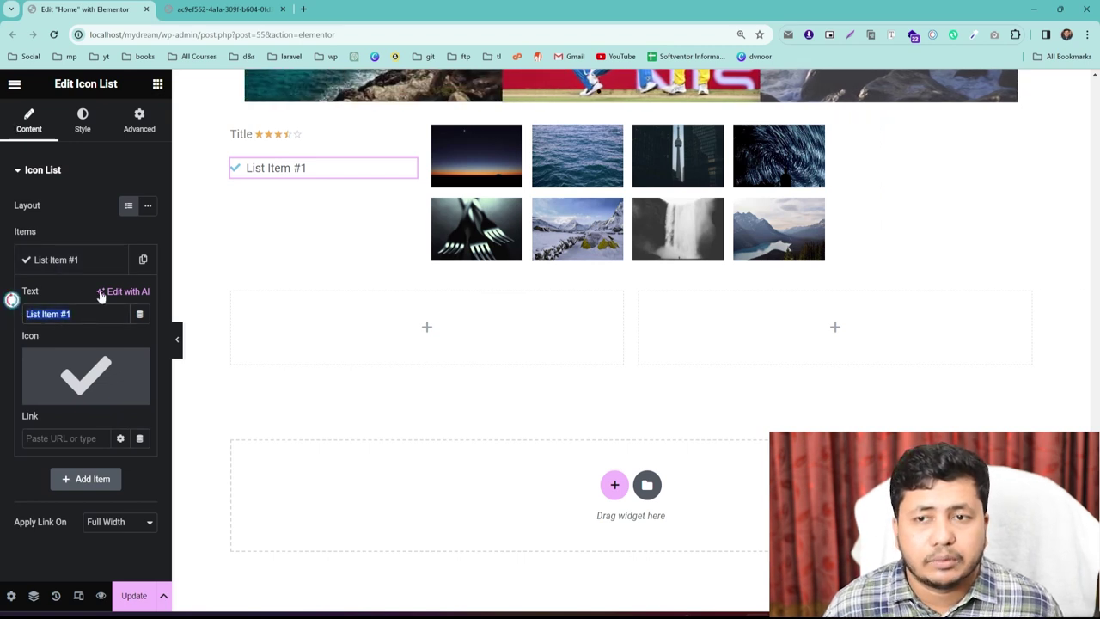
mouse_move(75, 375)
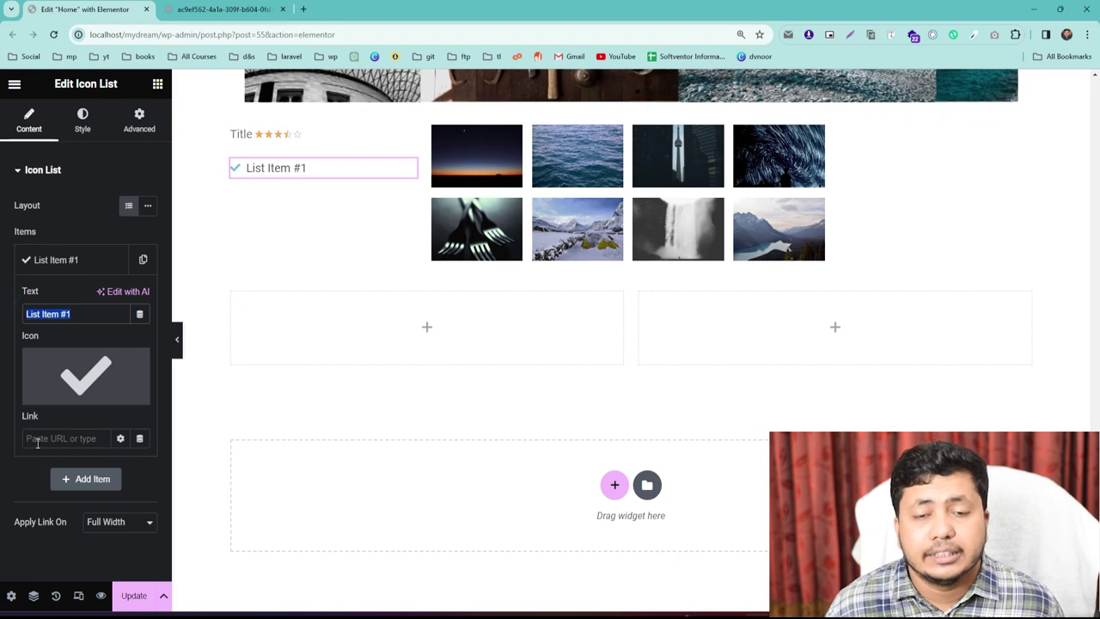
click(81, 261)
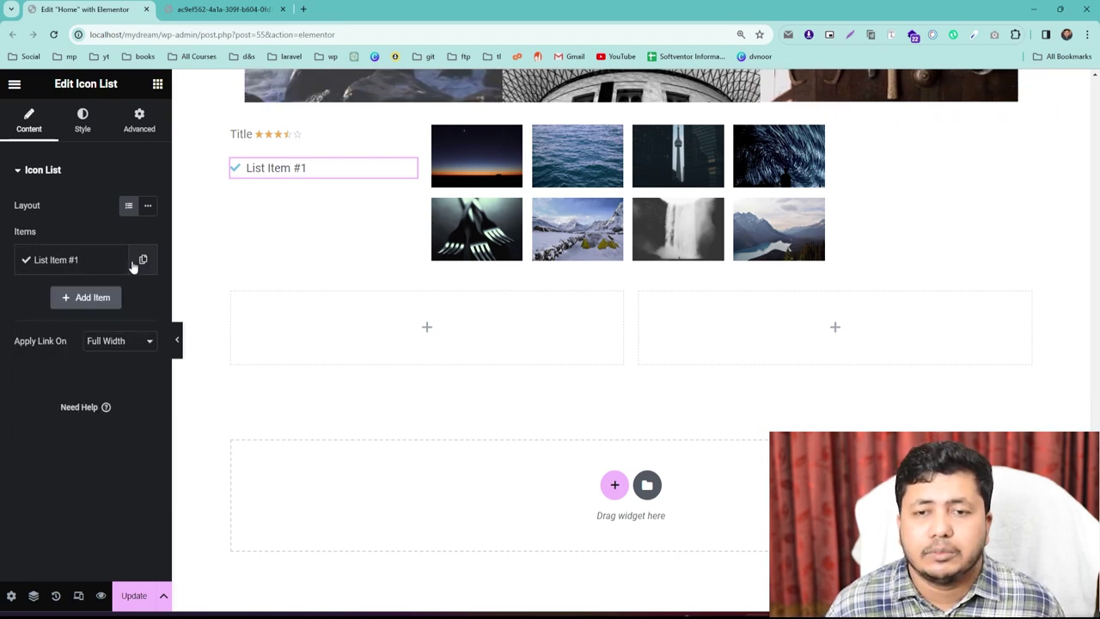
click(142, 261)
click(54, 299)
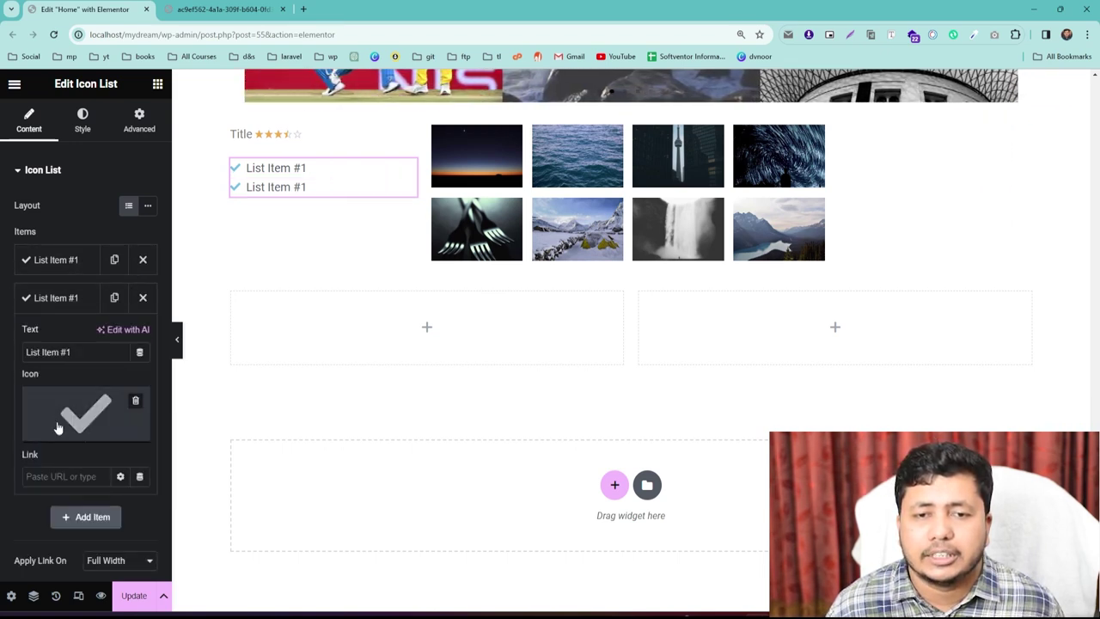
click(50, 301)
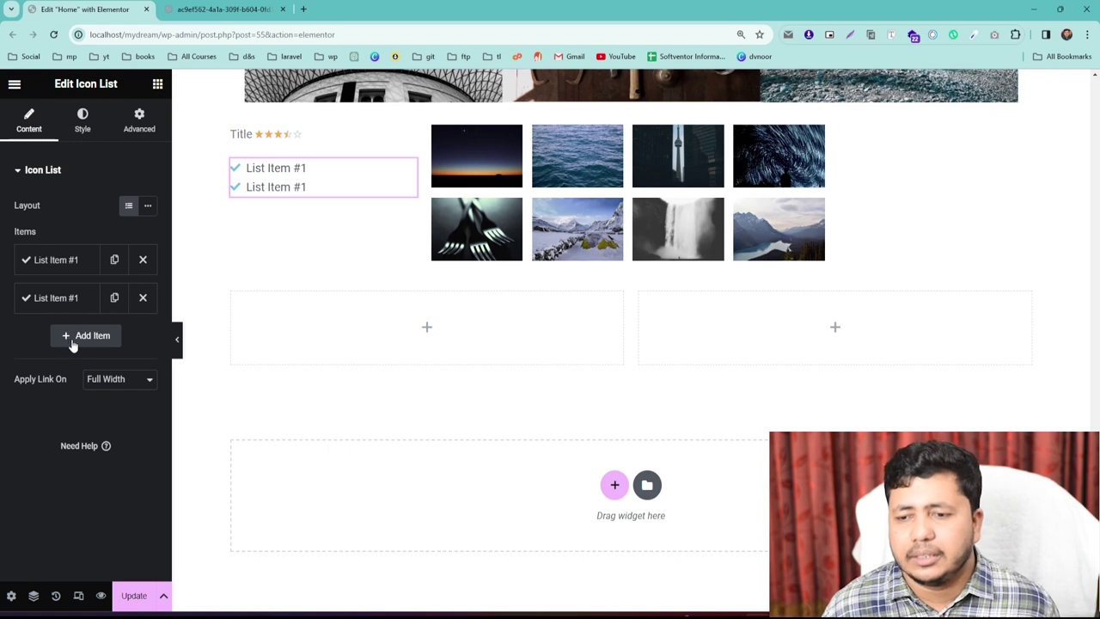
Turn on the icon list's divider with a weight of 6 px and a width of 55%, keeping the item spacing at 0.
click(86, 120)
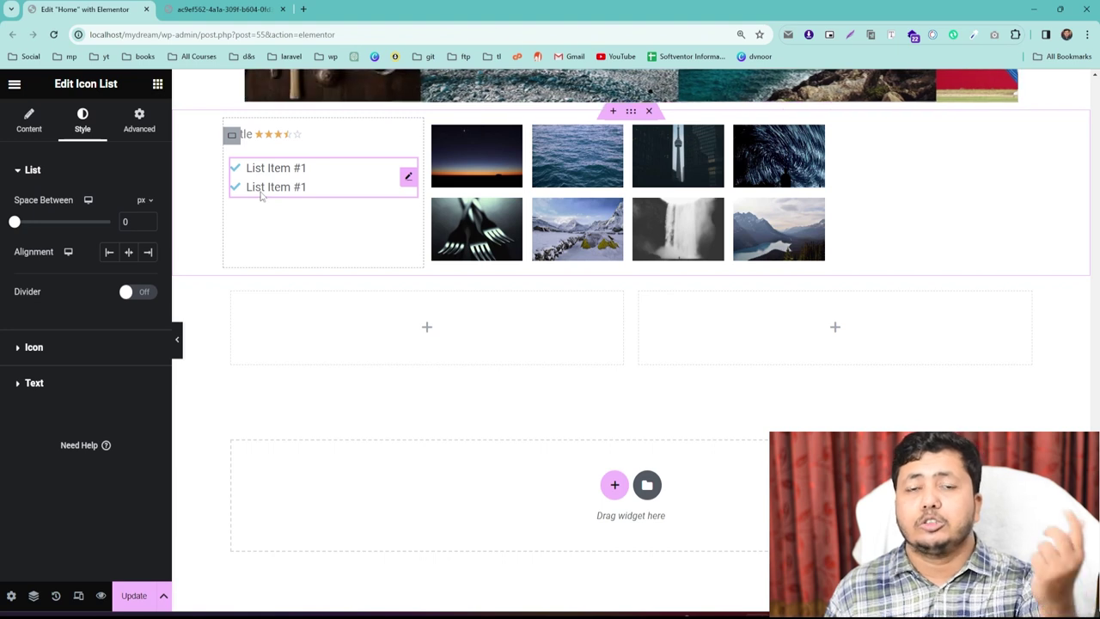
mouse_move(19, 226)
mouse_down()
mouse_move(69, 225)
mouse_move(13, 232)
mouse_up()
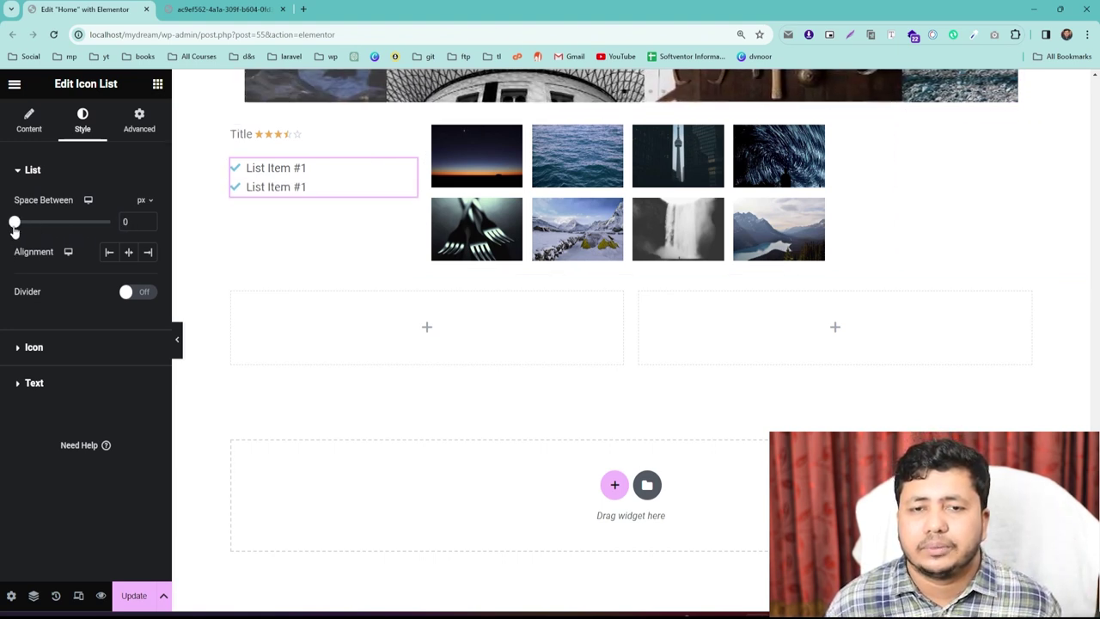
click(140, 291)
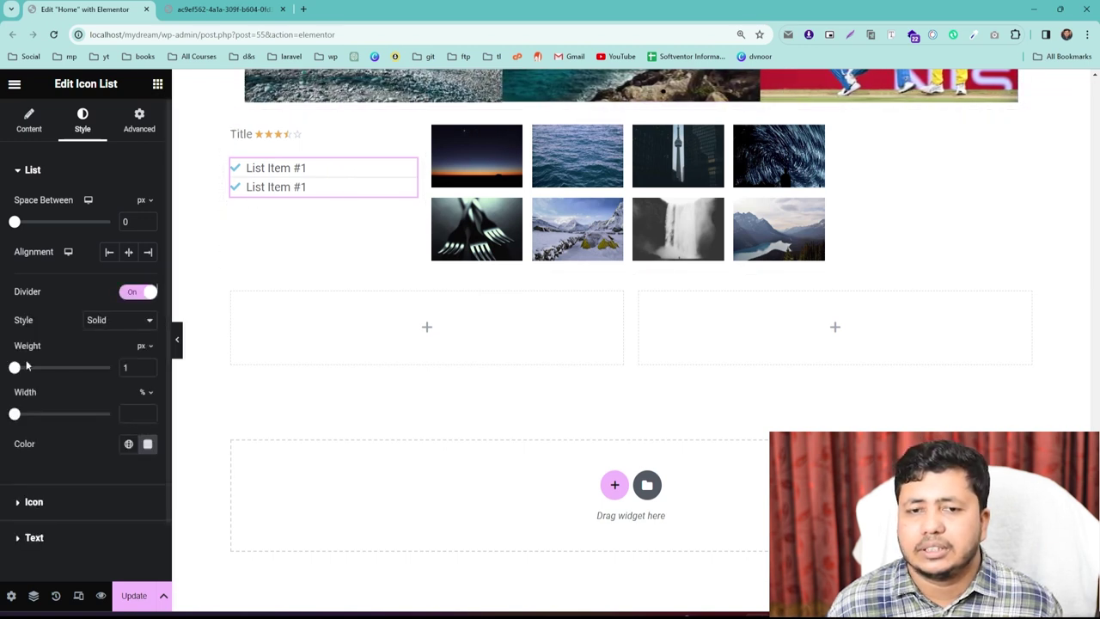
drag(14, 368, 39, 369)
drag(15, 415, 70, 414)
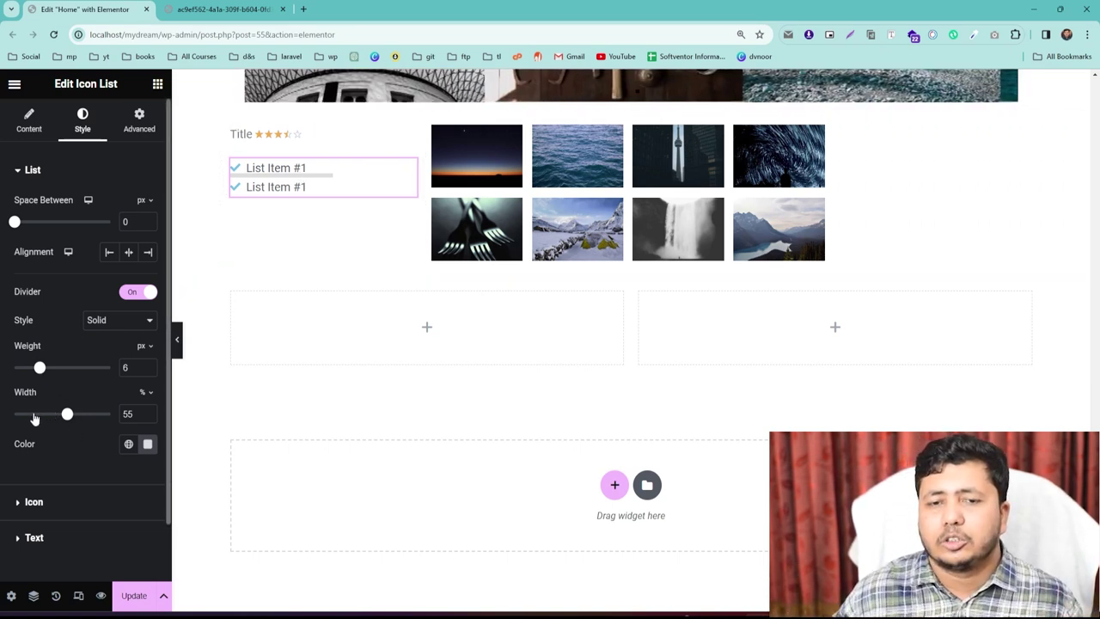
scroll(43, 461, down, 2)
scroll(43, 415, down, 1)
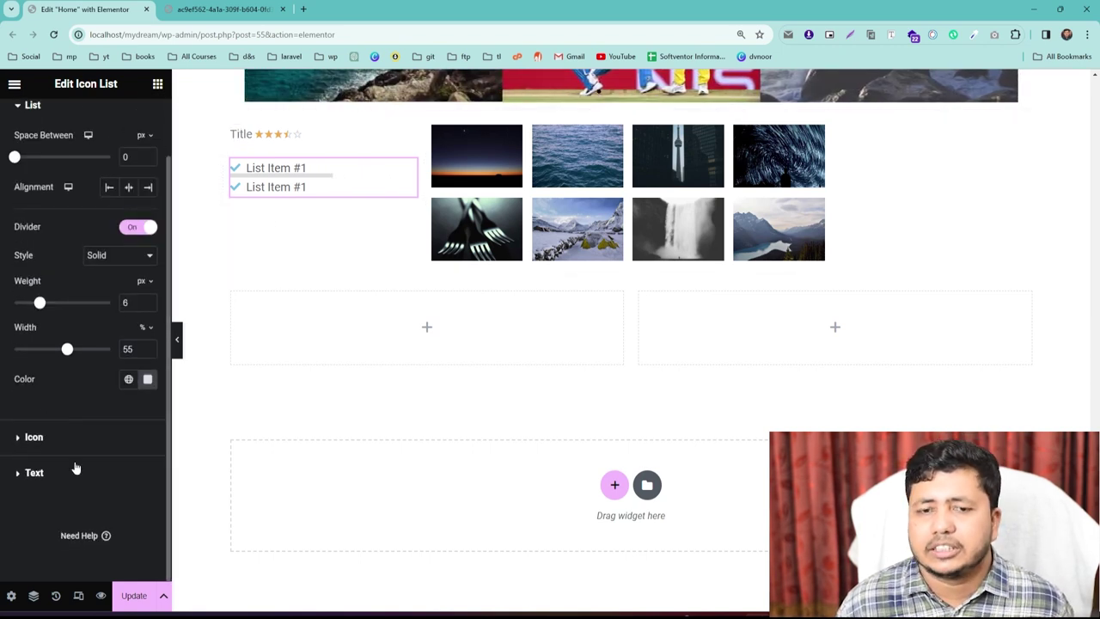
Add a Counter widget below the icon list.
click(157, 83)
scroll(75, 475, down, 1)
drag(55, 448, 292, 201)
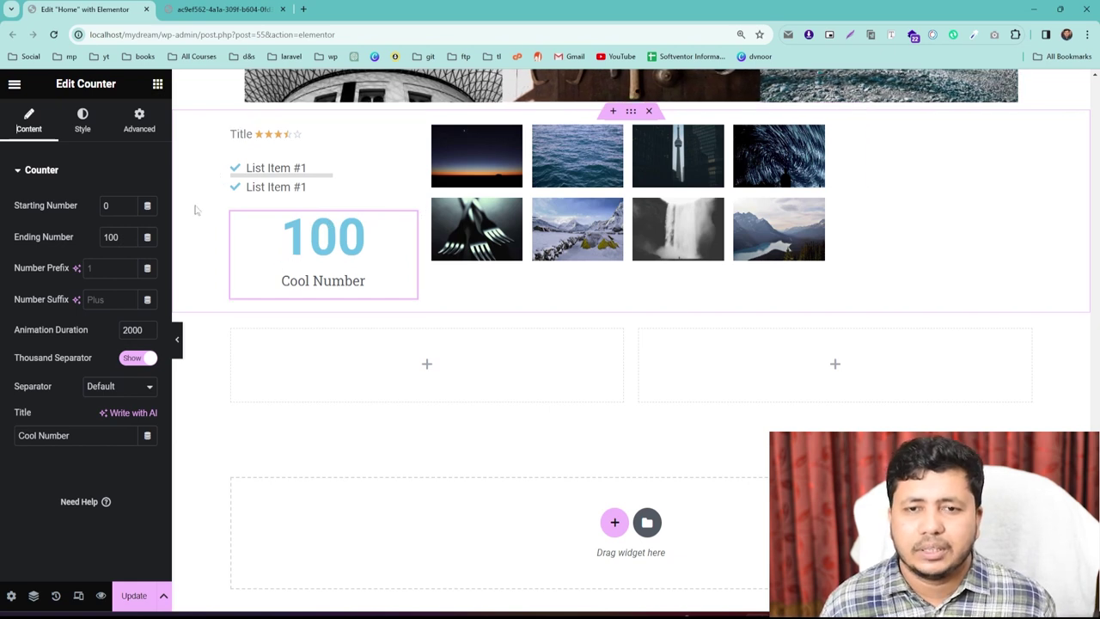
Set the counter's ending number to 1000.
click(112, 236)
text(0)
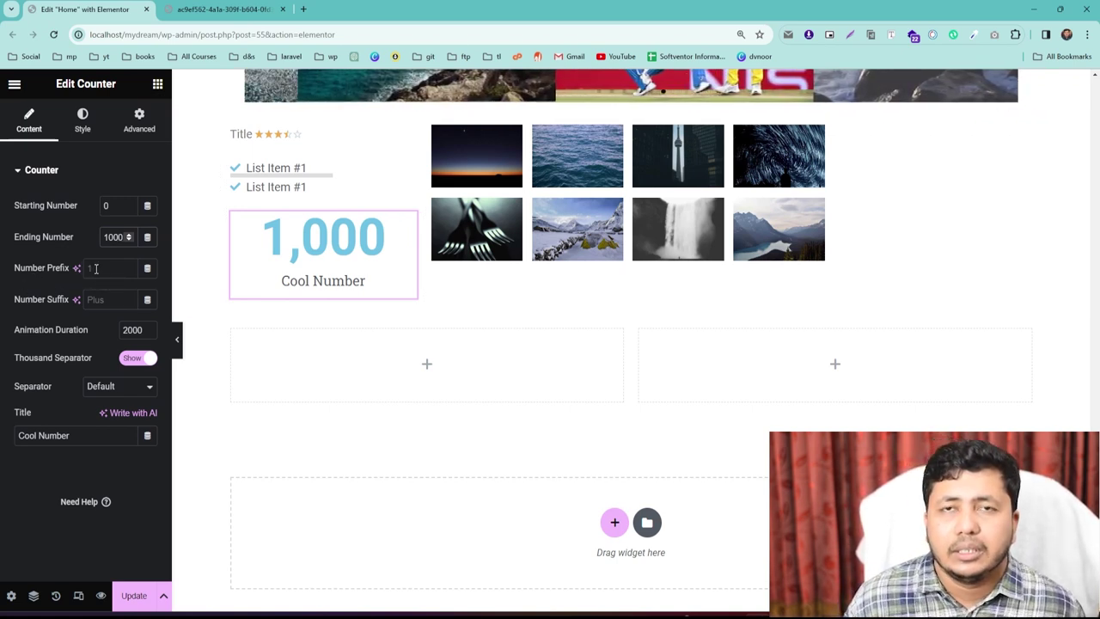
text(0)
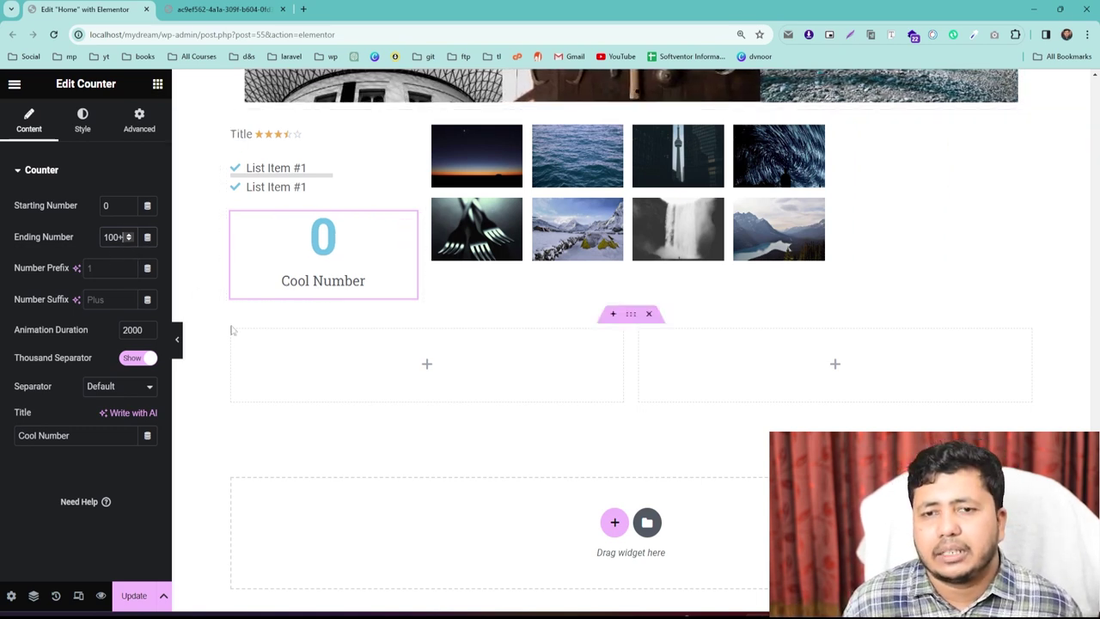
Try "+" as the counter's number prefix and clear it again.
click(99, 270)
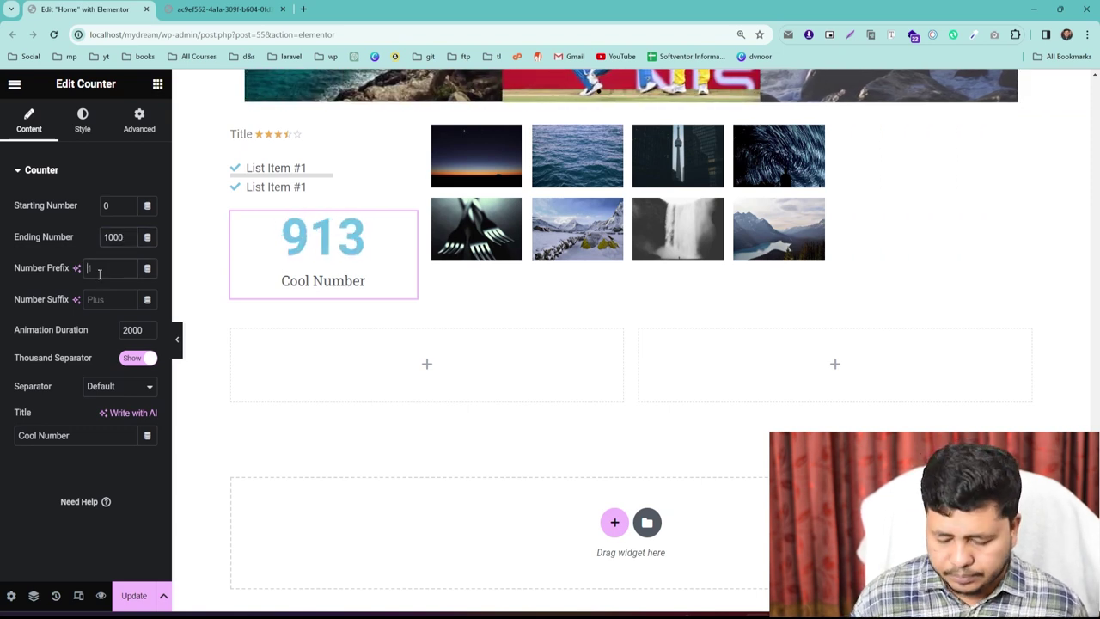
text(+)
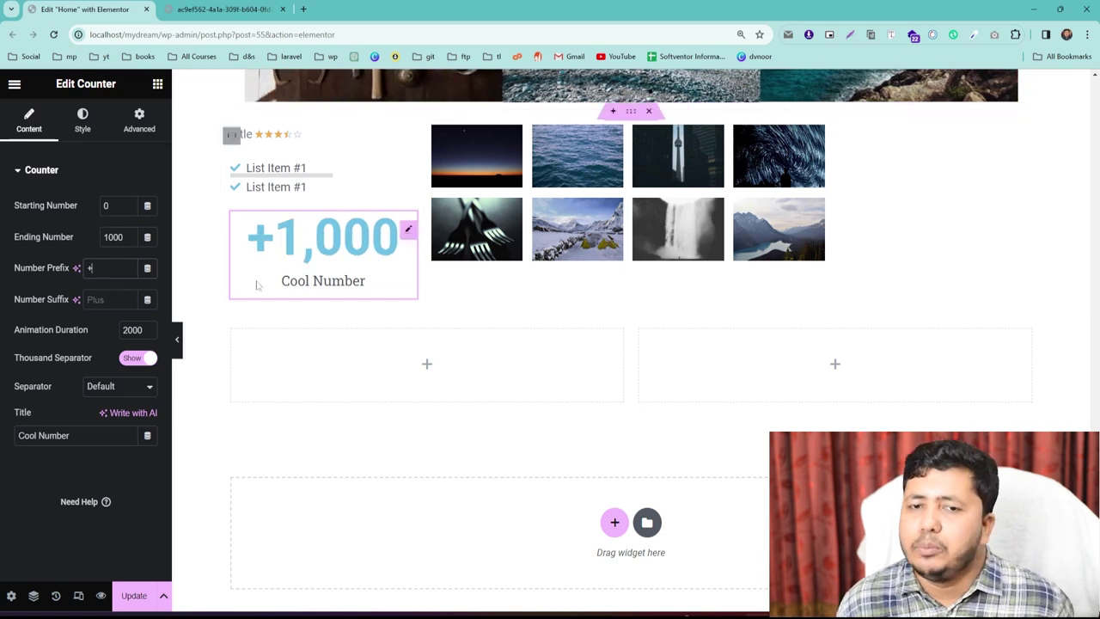
key(BackSpace)
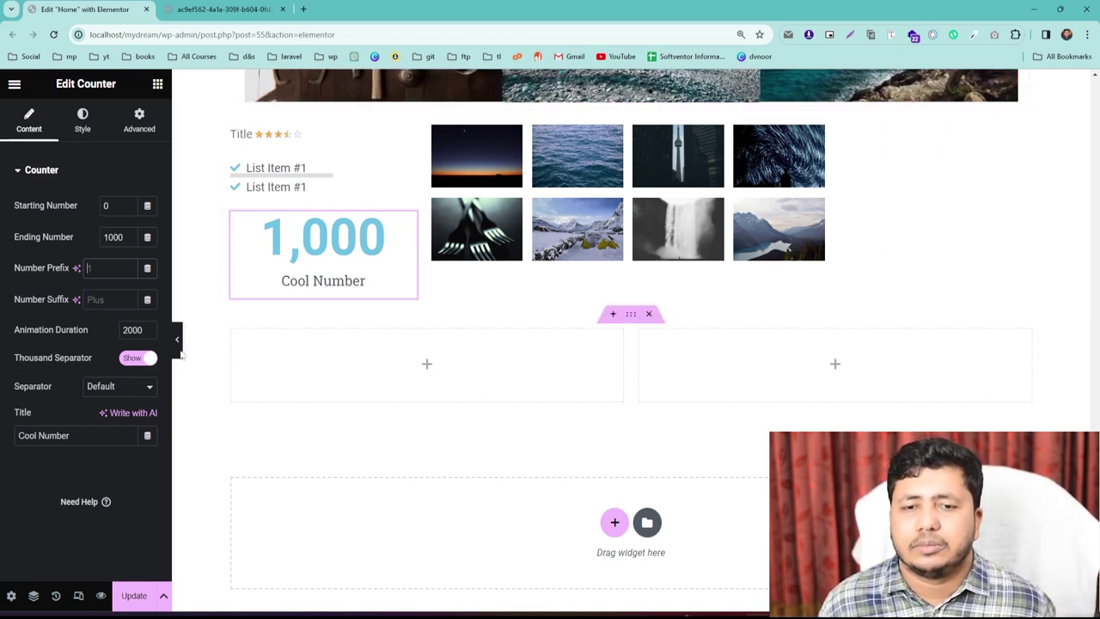
Try the Space thousand separator on the counter, set it to Dot, and open the counter's style settings.
click(112, 389)
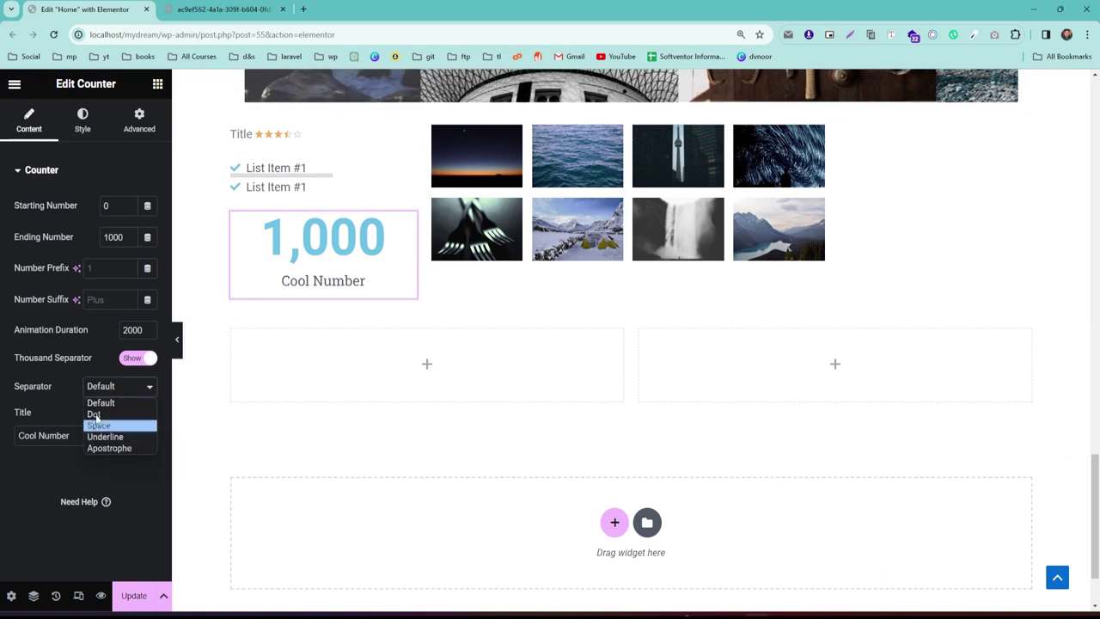
click(96, 425)
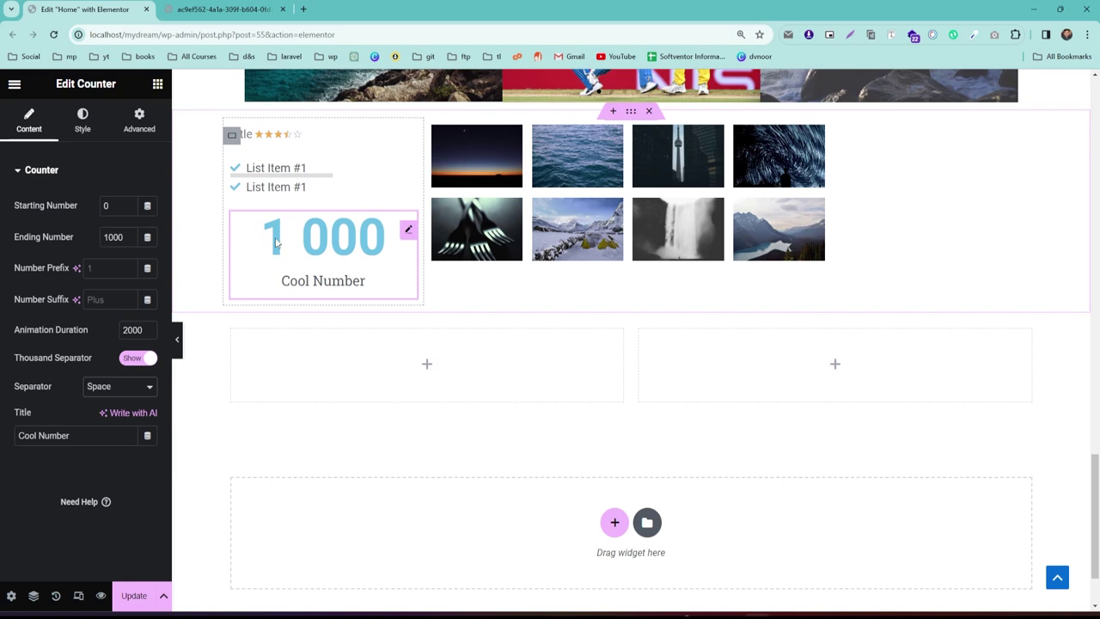
click(103, 388)
click(93, 414)
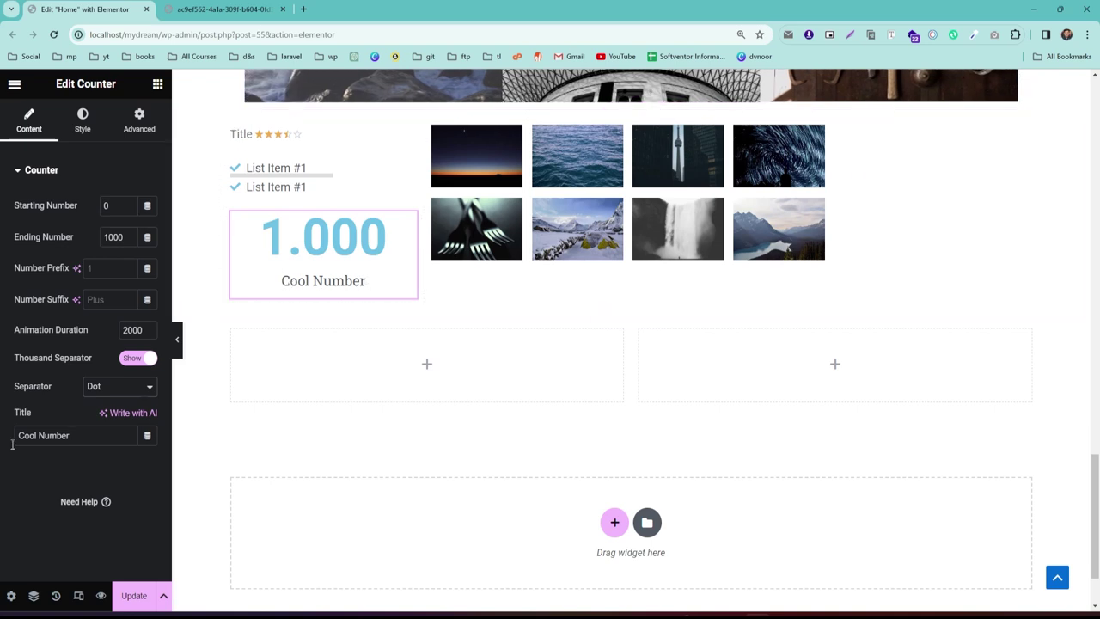
drag(72, 435, 1, 446)
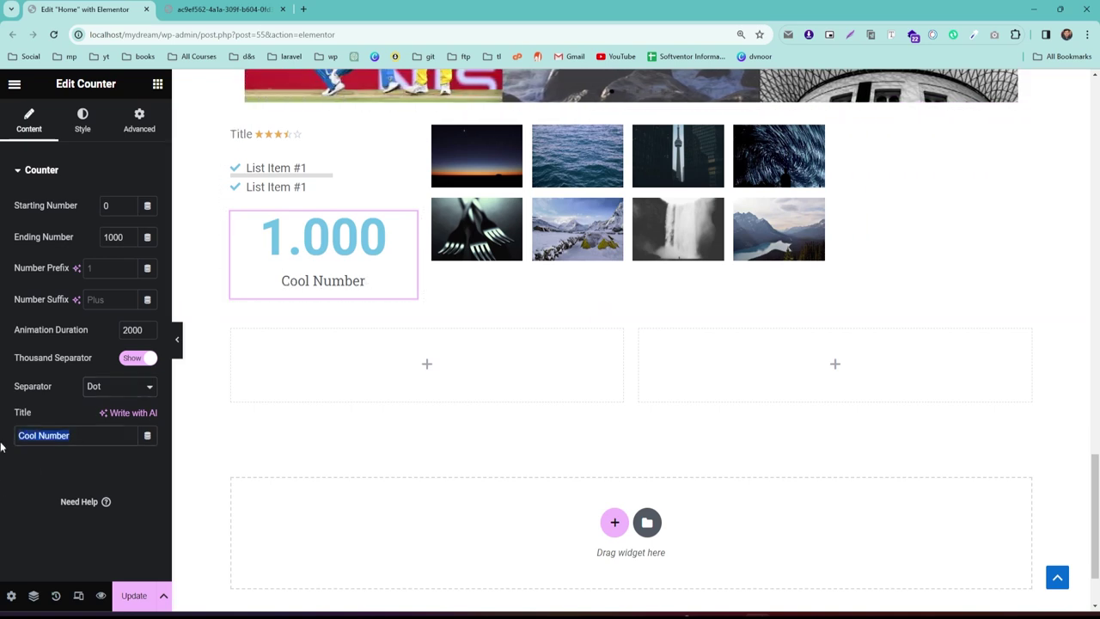
click(90, 124)
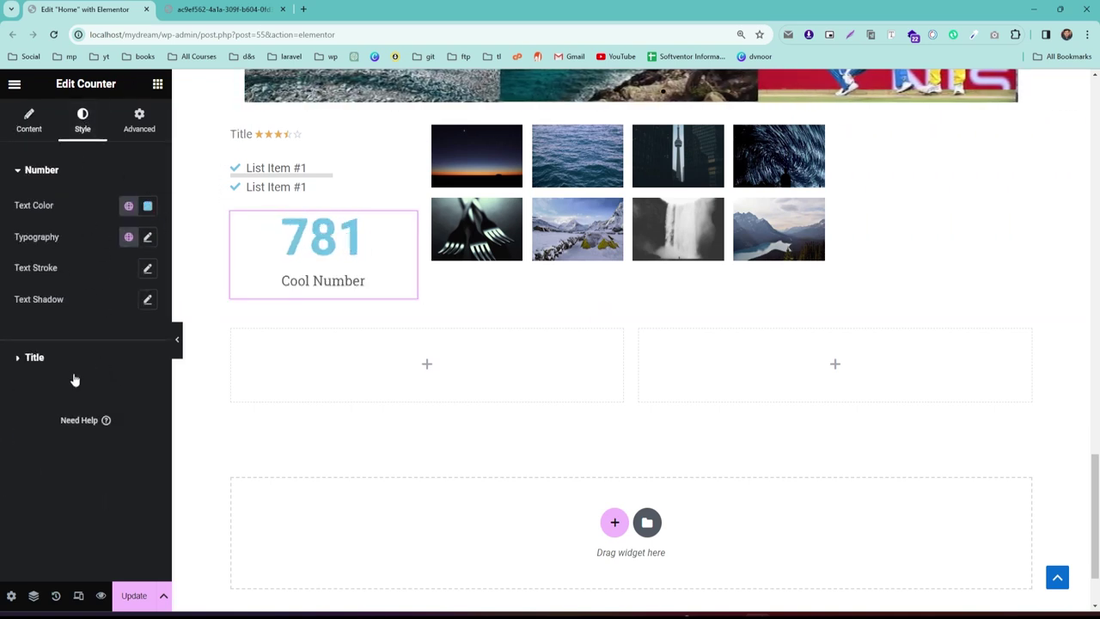
Add a Progress Bar widget to the left column of the empty two-column section below the counter.
click(158, 84)
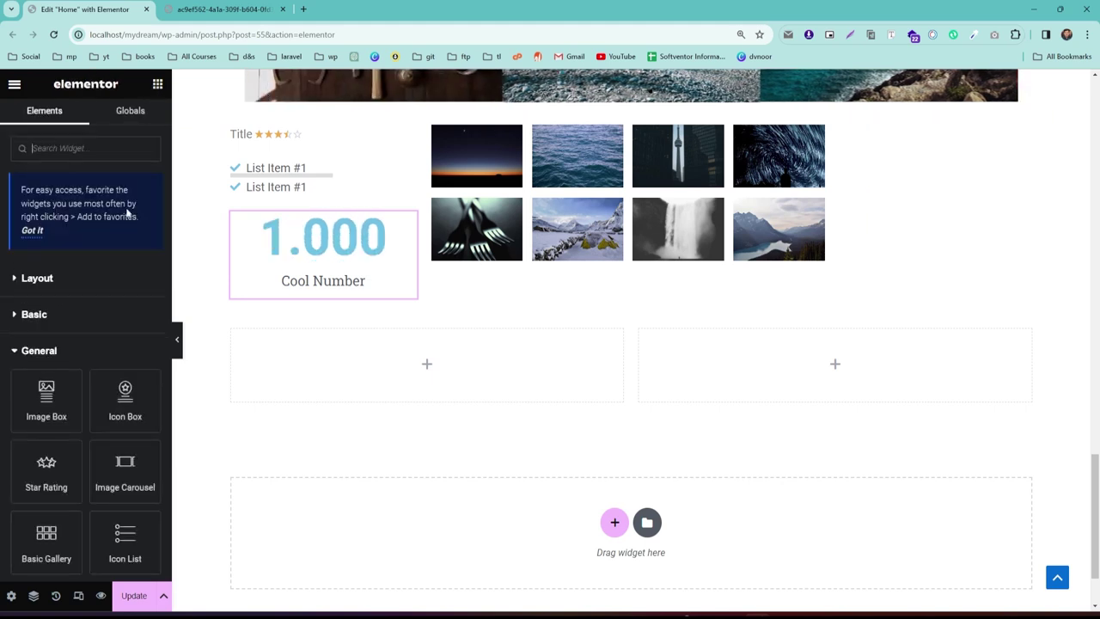
scroll(51, 413, down, 3)
scroll(103, 446, down, 1)
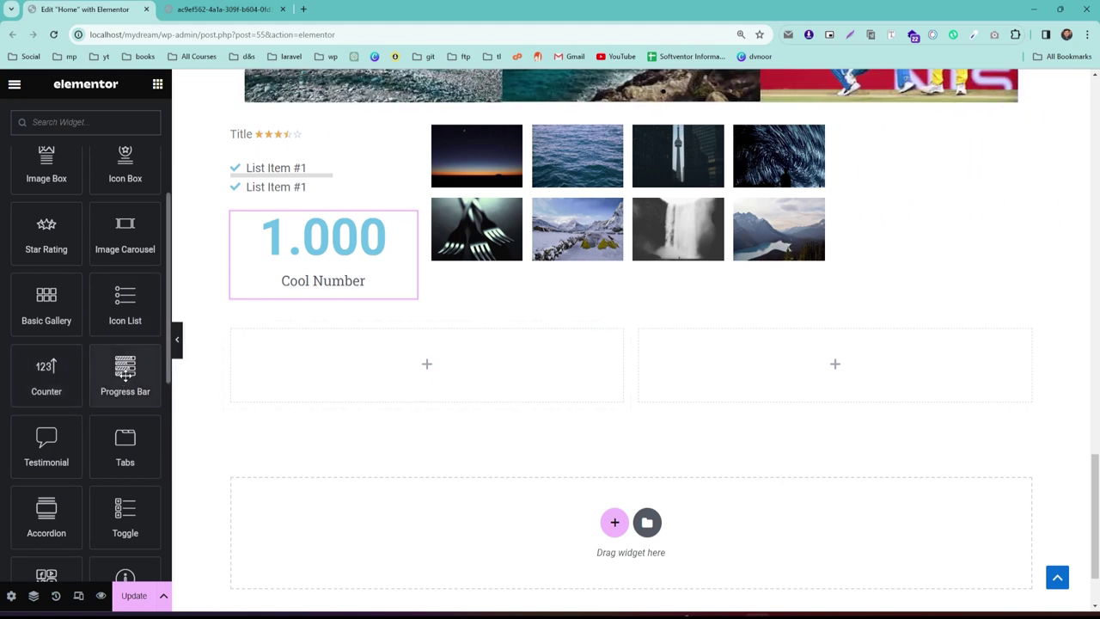
drag(123, 374, 352, 382)
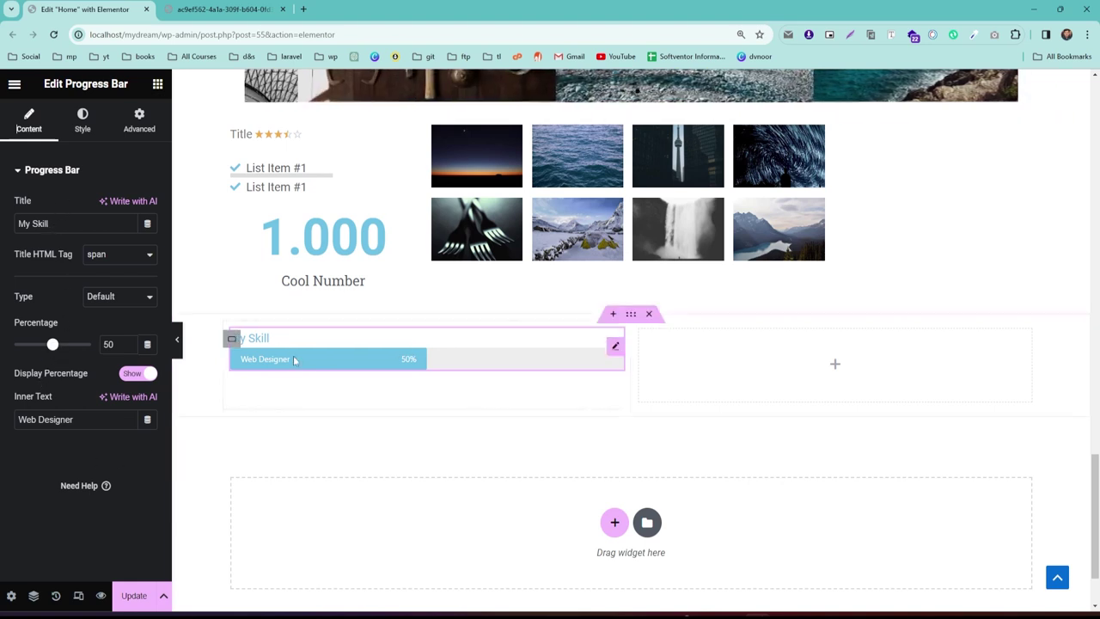
Try the Info, Success and Warning types on the progress bar and set its type to Danger.
click(106, 302)
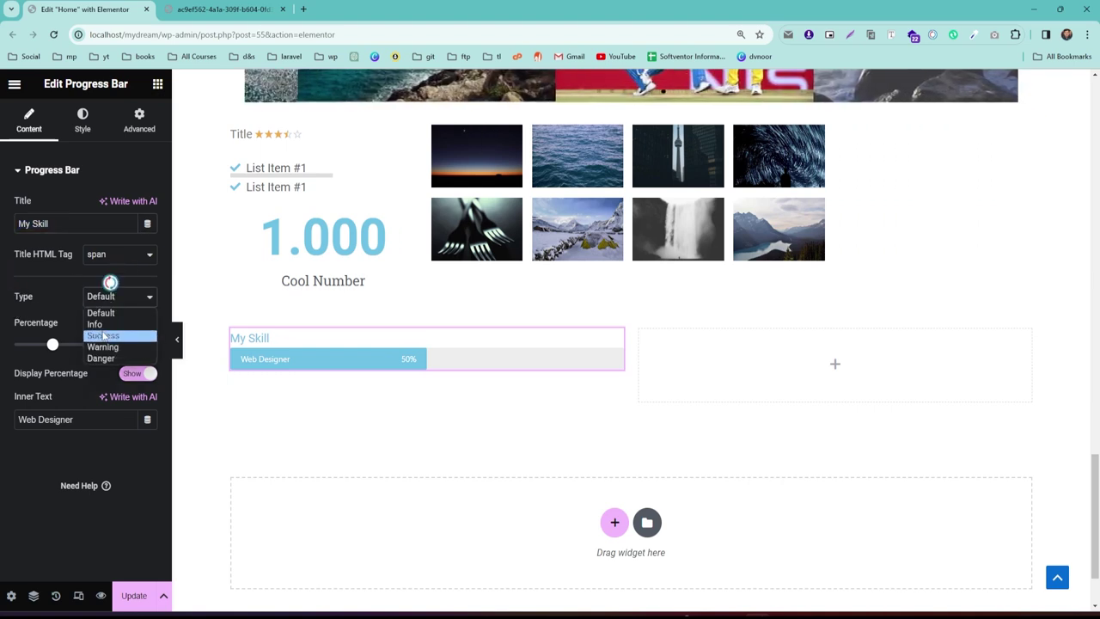
click(98, 322)
click(107, 303)
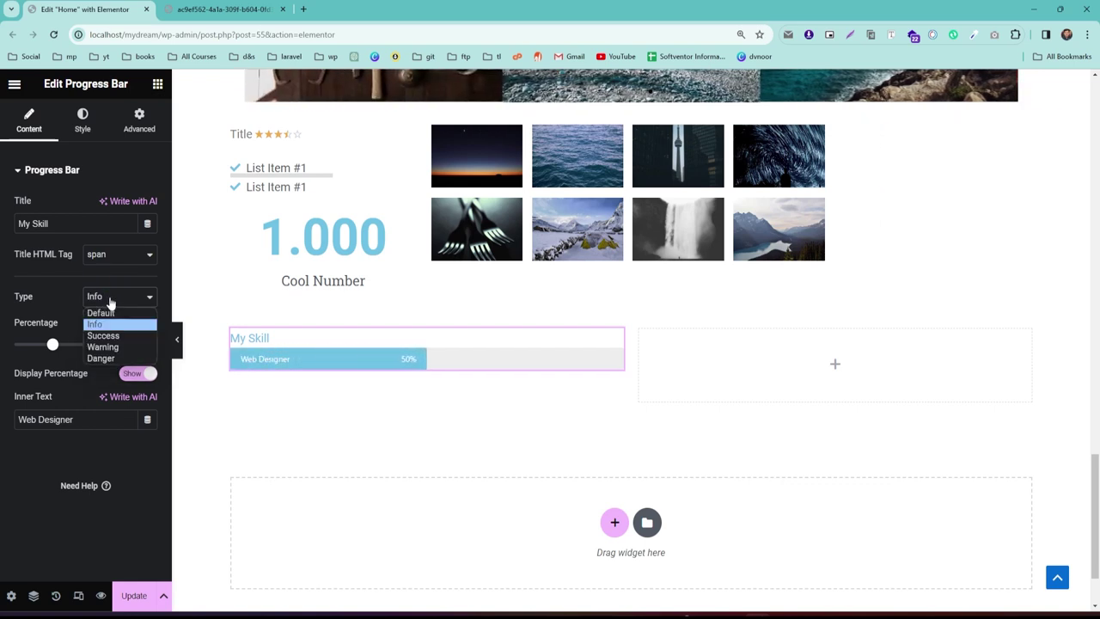
click(109, 332)
click(120, 296)
click(113, 347)
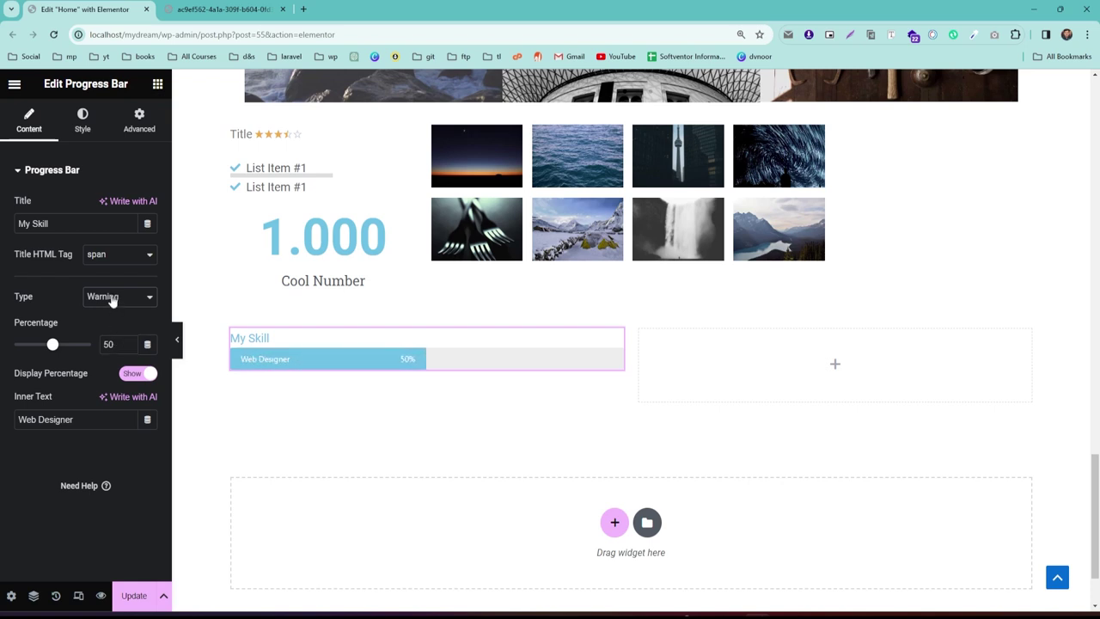
click(101, 296)
click(102, 358)
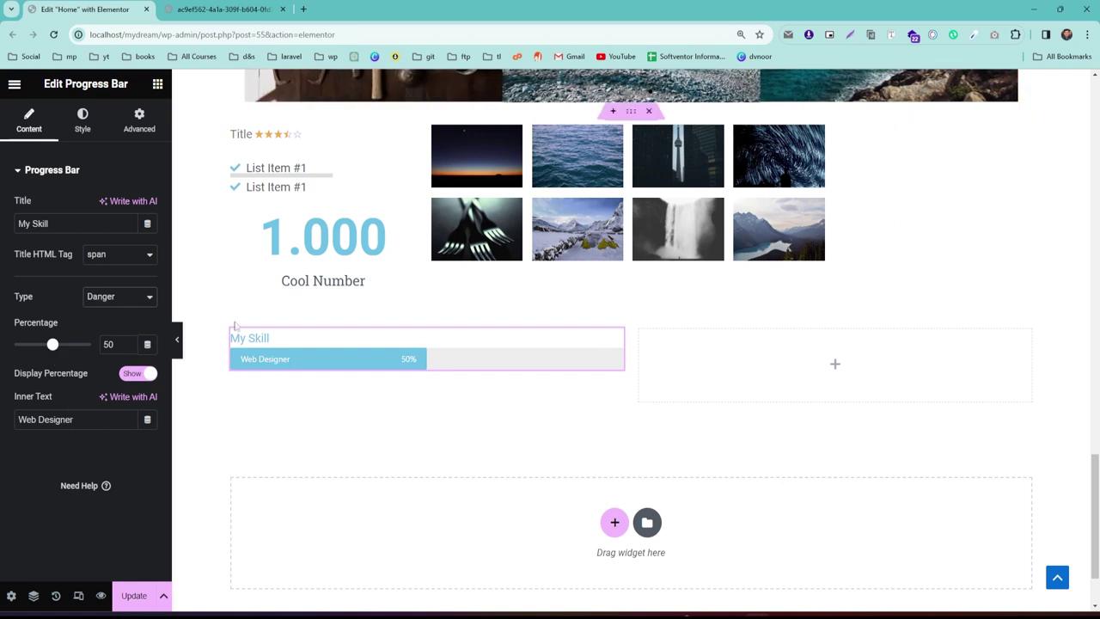
Set the progress bar's percentage to 86 and slightly increase the bar's height in its style settings.
drag(54, 344, 81, 354)
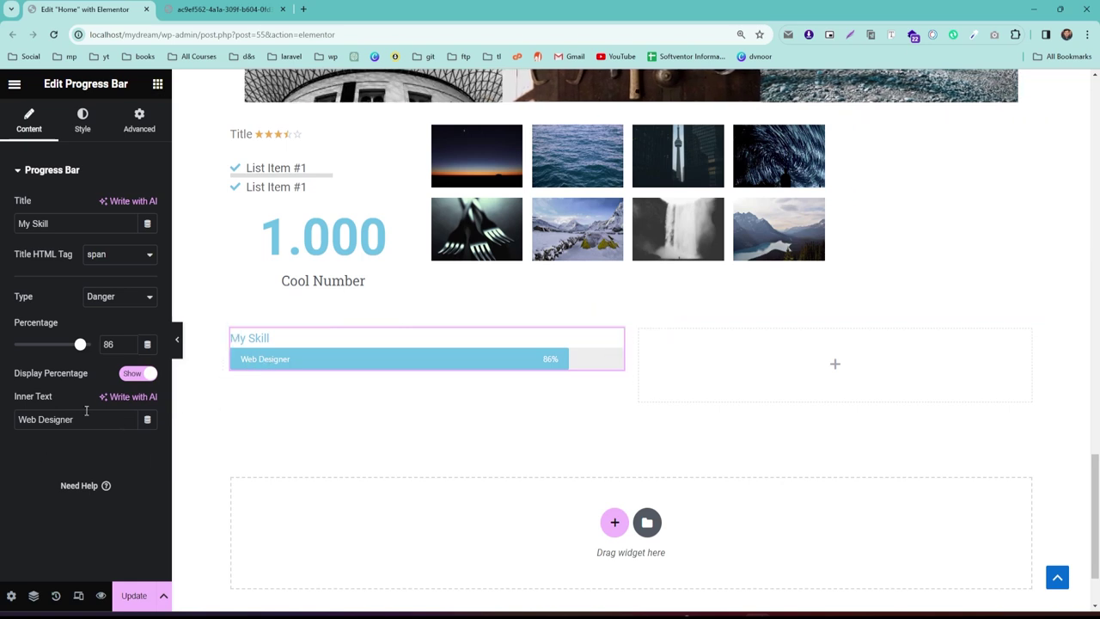
key(ctrl+a)
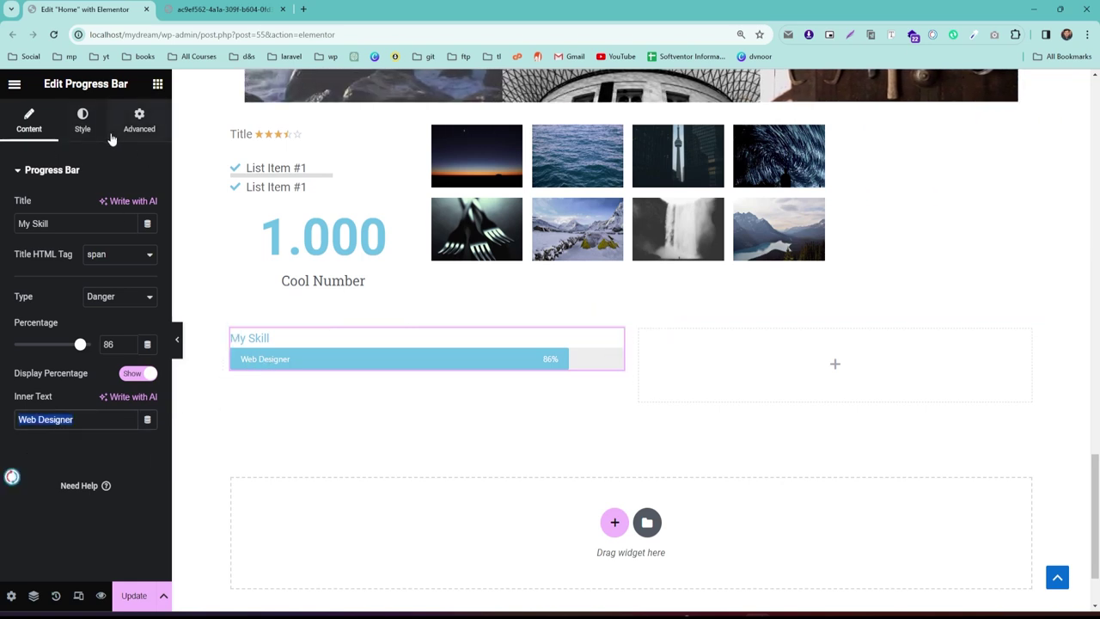
click(83, 120)
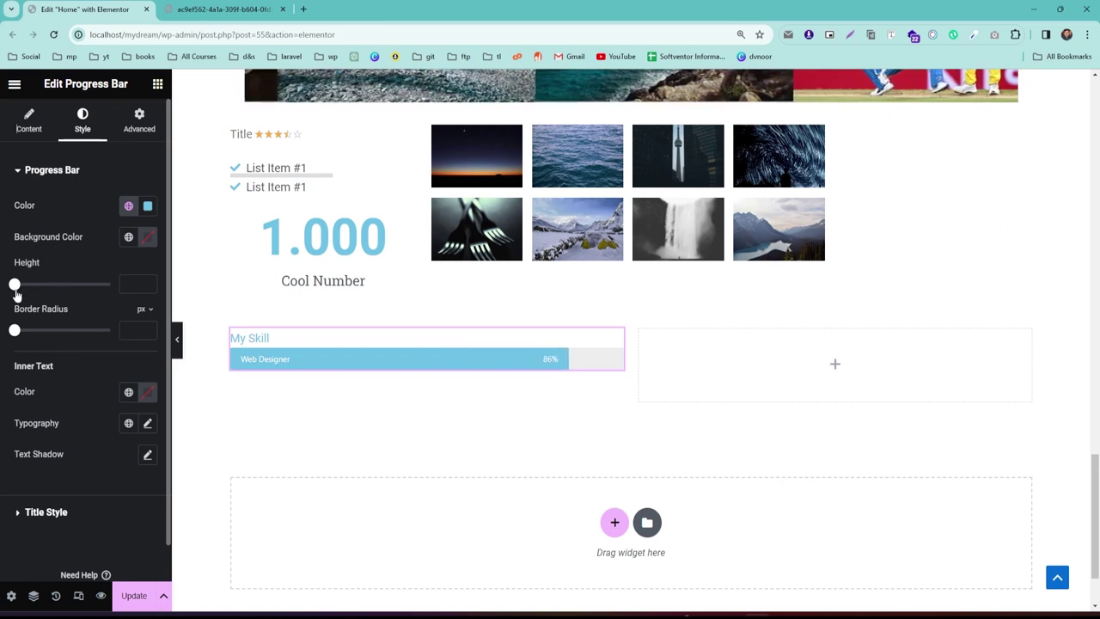
drag(14, 284, 26, 285)
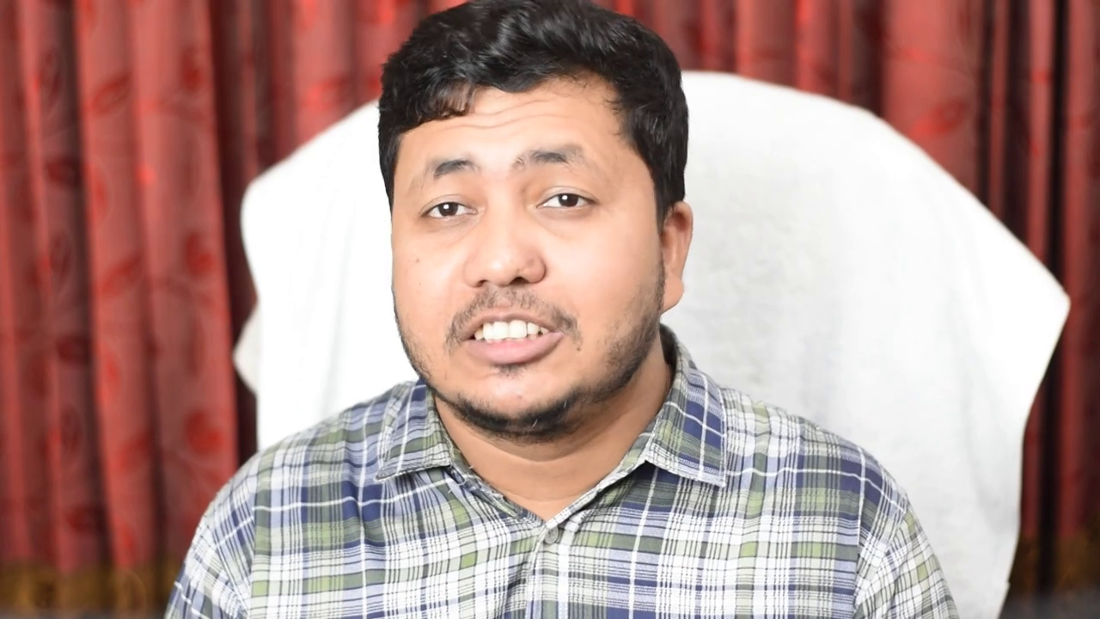